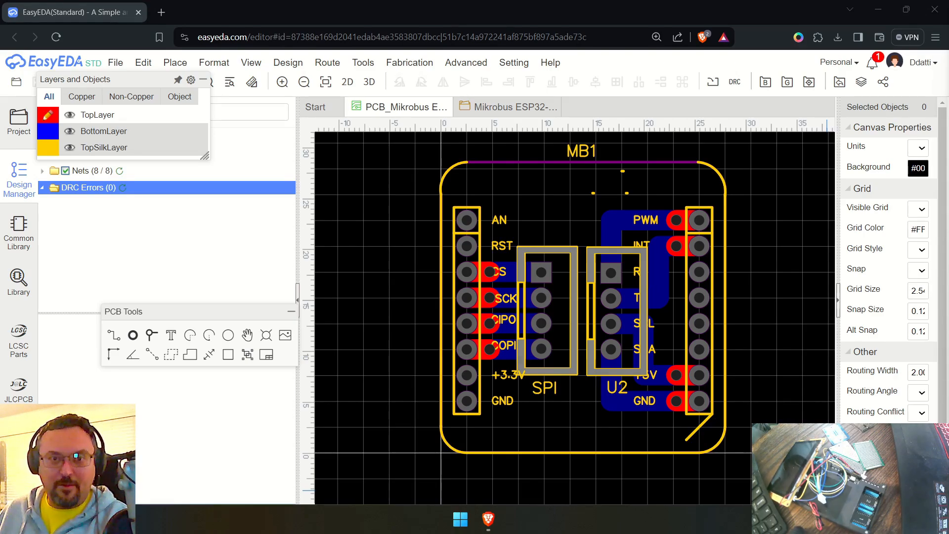
Step: Run the design rule check for the Gerber output, preview the PCB fabrication file, and close the preview without generating it
{"action": "left_click", "coordinate": [422, 63]}
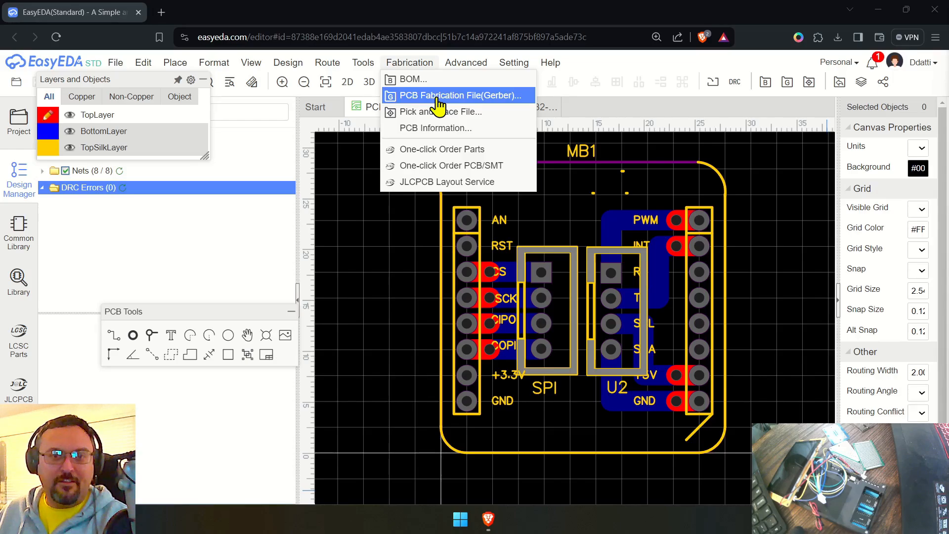
{"action": "left_click", "coordinate": [439, 97]}
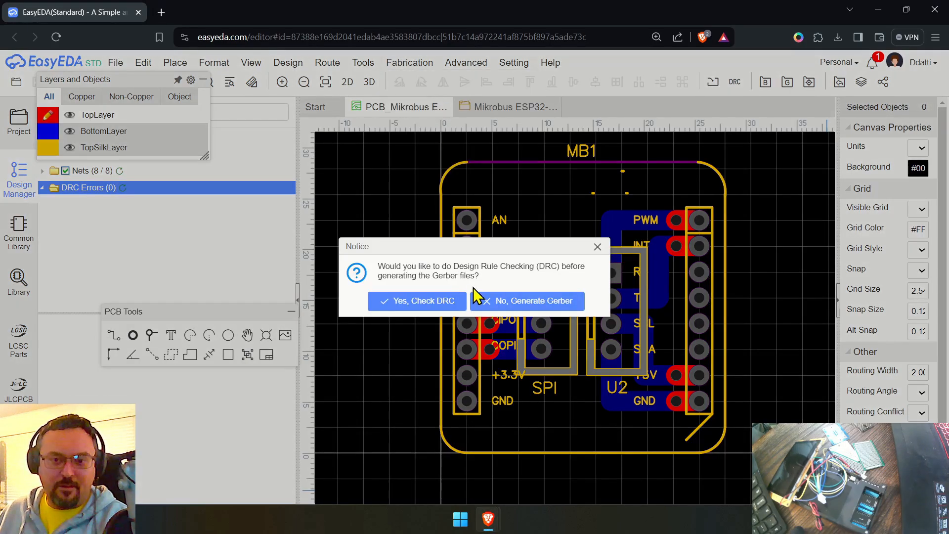
{"action": "left_click", "coordinate": [423, 299]}
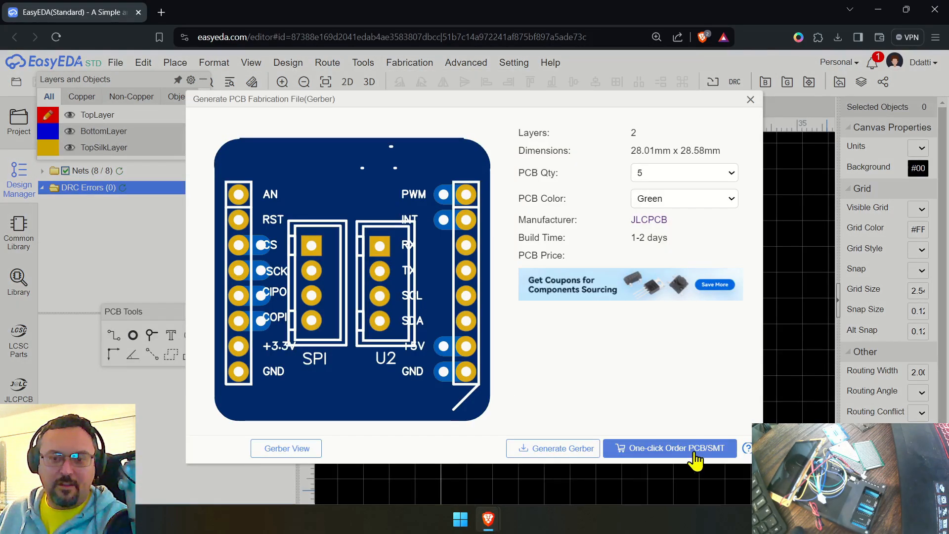
{"action": "left_click", "coordinate": [752, 101]}
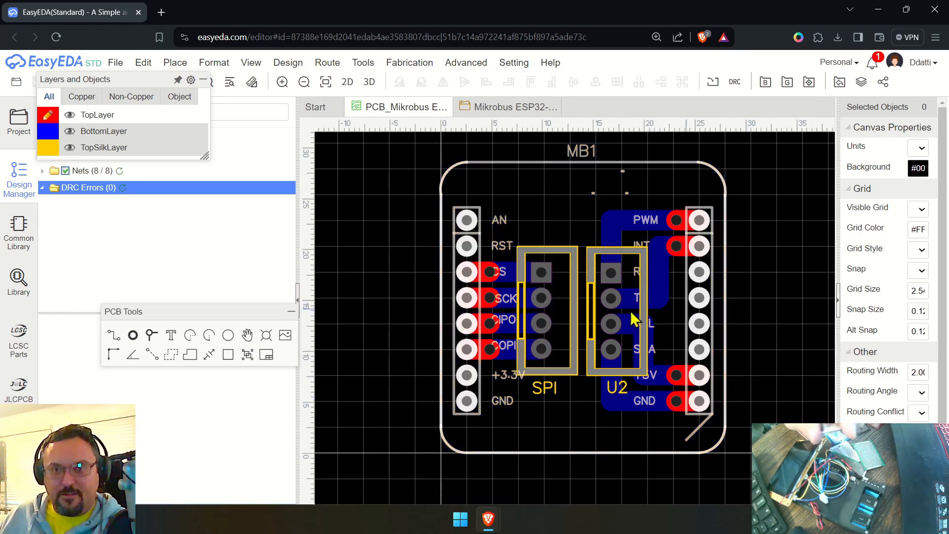
{"action": "right_click_drag", "start_coordinate": [366, 180], "coordinate": [357, 218]}
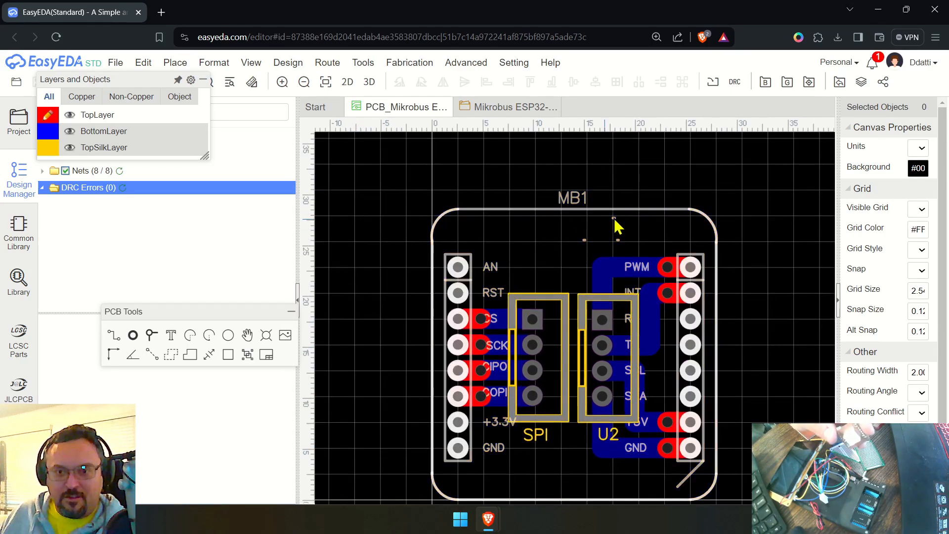
{"action": "right_click_drag", "start_coordinate": [648, 172], "coordinate": [592, 142]}
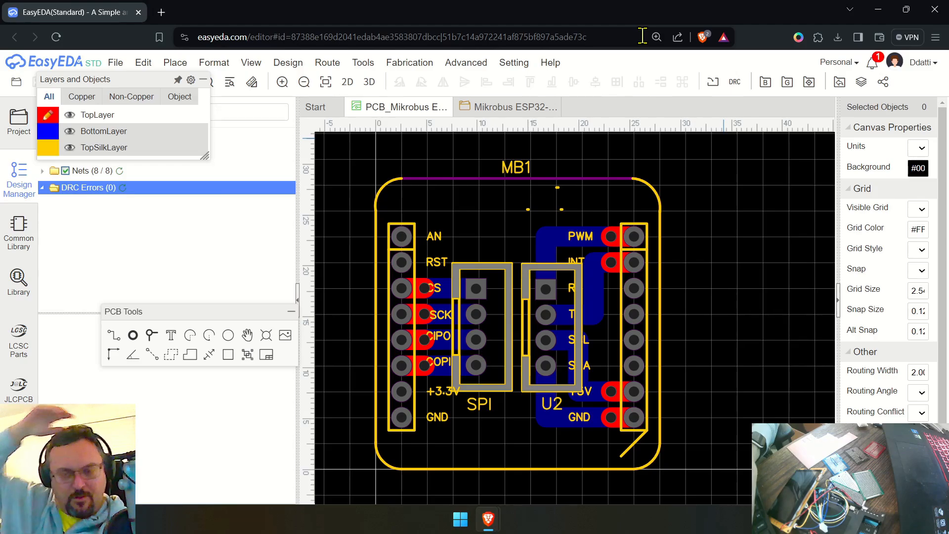
{"action": "right_click_drag", "start_coordinate": [707, 271], "coordinate": [738, 265]}
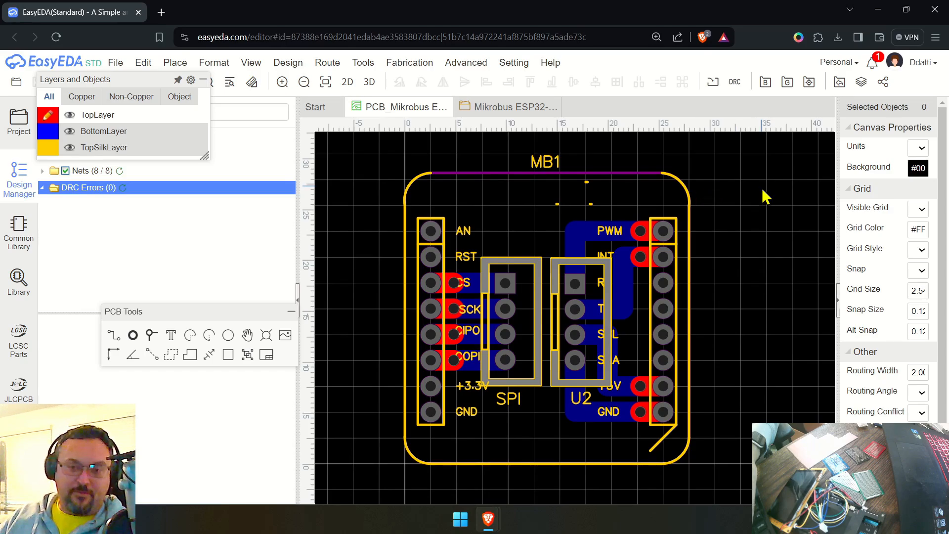
{"action": "scroll", "coordinate": [744, 260], "scroll_direction": "down", "scroll_amount": 4}
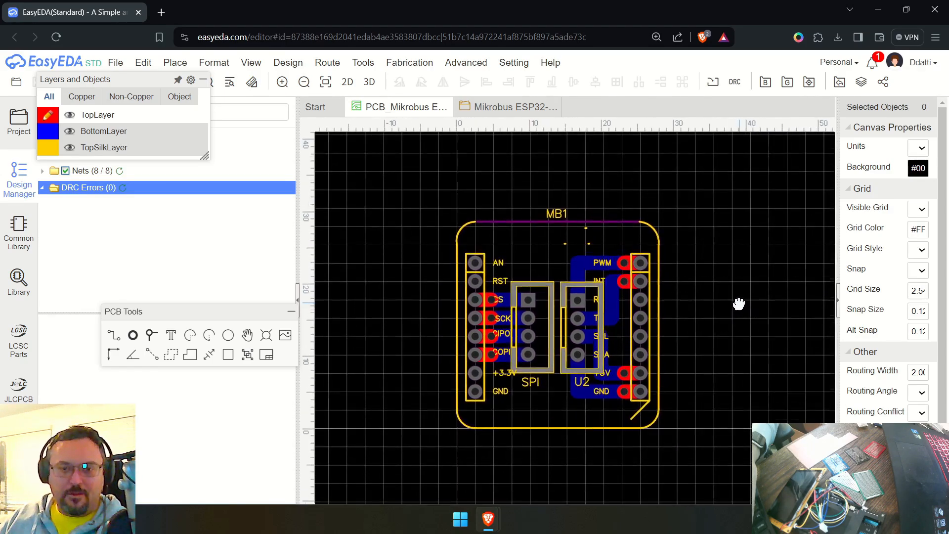
{"action": "mouse_move", "coordinate": [736, 304]}
{"action": "right_mouse_down"}
{"action": "mouse_move", "coordinate": [736, 295]}
{"action": "mouse_move", "coordinate": [759, 289]}
{"action": "mouse_move", "coordinate": [737, 294]}
{"action": "right_mouse_up"}
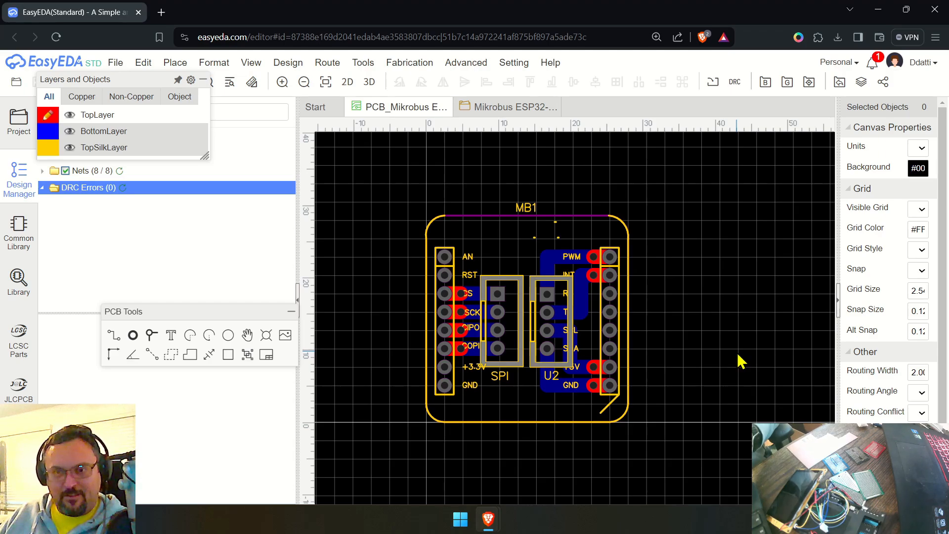
{"action": "right_click_drag", "start_coordinate": [685, 287], "coordinate": [701, 291]}
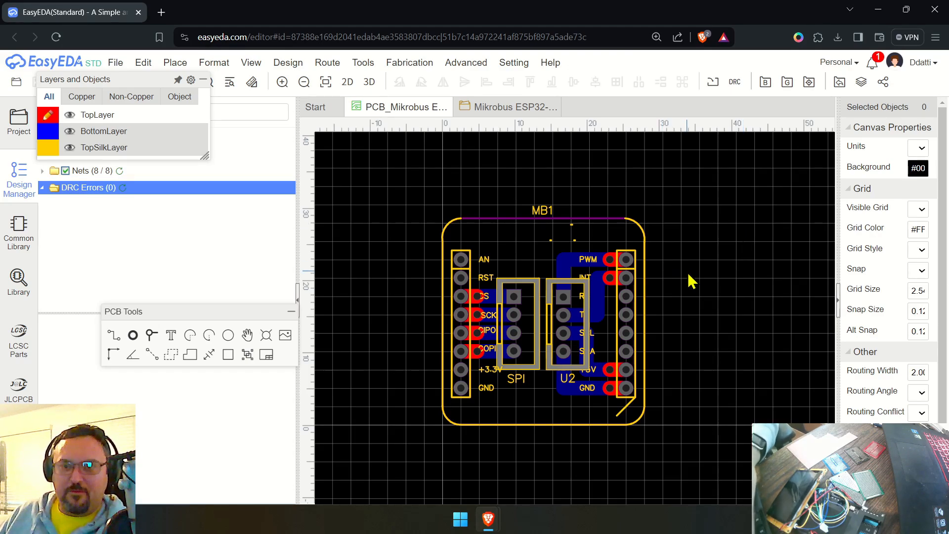
{"action": "scroll", "coordinate": [719, 359], "scroll_direction": "up", "scroll_amount": 3}
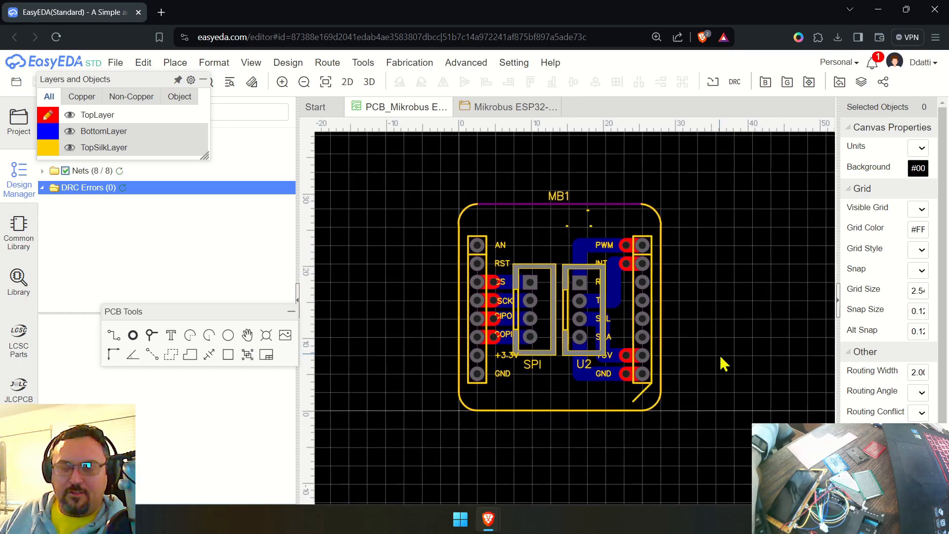
{"action": "right_click_drag", "start_coordinate": [703, 321], "coordinate": [748, 359]}
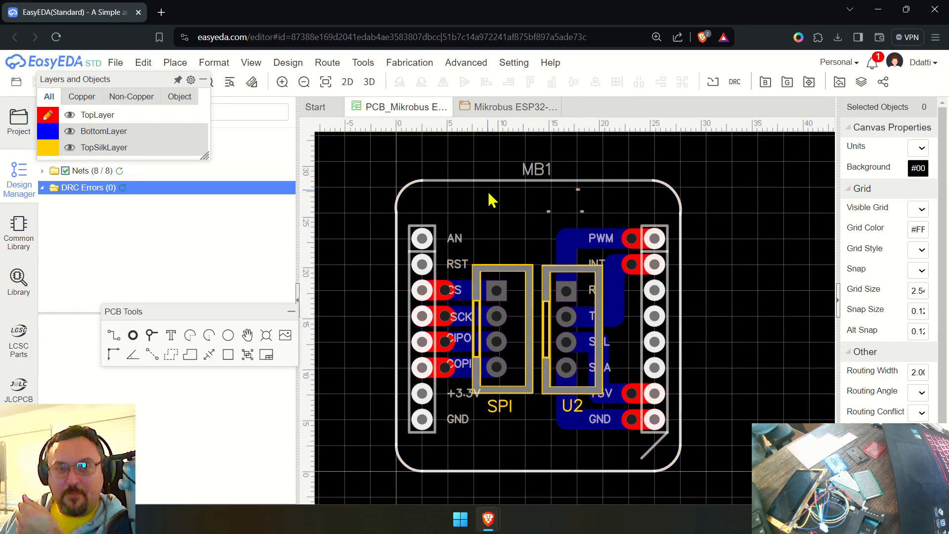
Step: Review the Default design rule's minimum track width, clearance and via diameter, and close the design rules without changes
{"action": "left_click", "coordinate": [292, 63]}
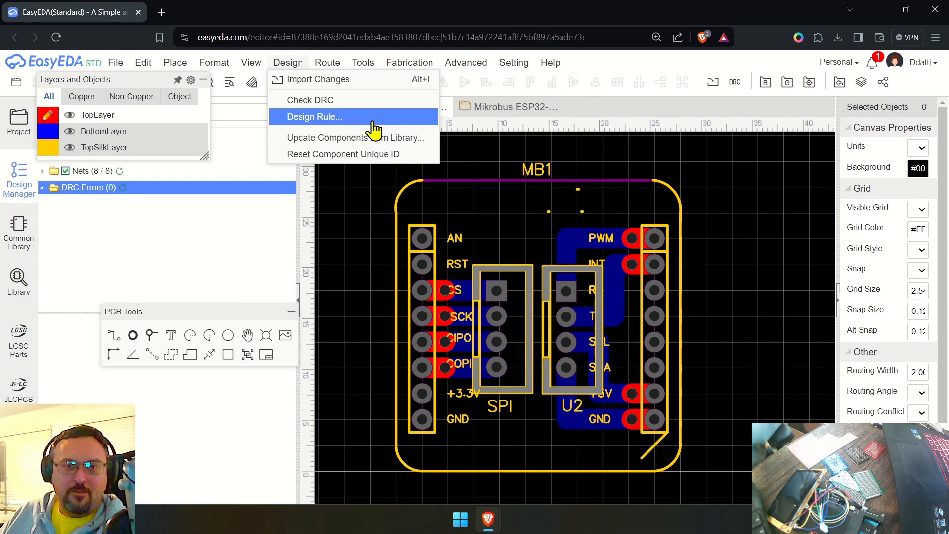
{"action": "left_click", "coordinate": [373, 124]}
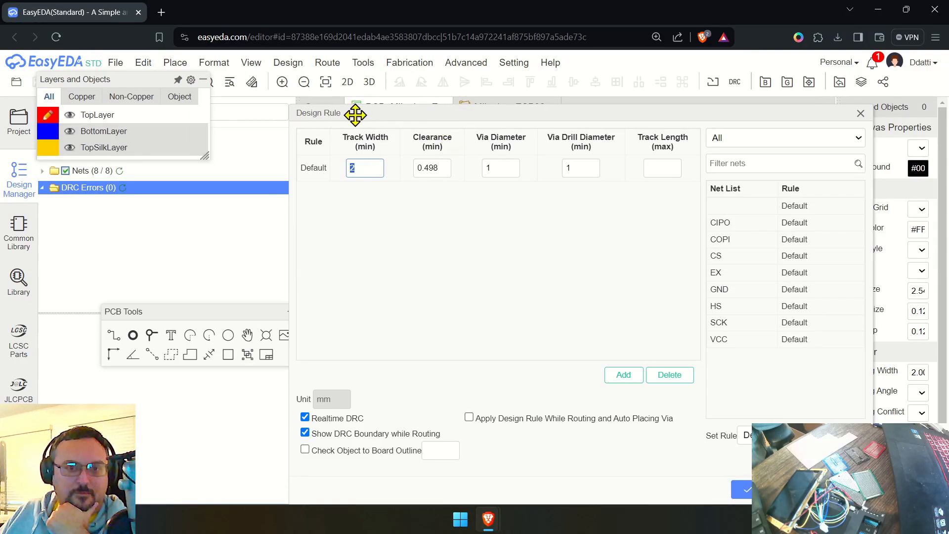
{"action": "left_click", "coordinate": [366, 174]}
{"action": "double_click", "coordinate": [446, 171]}
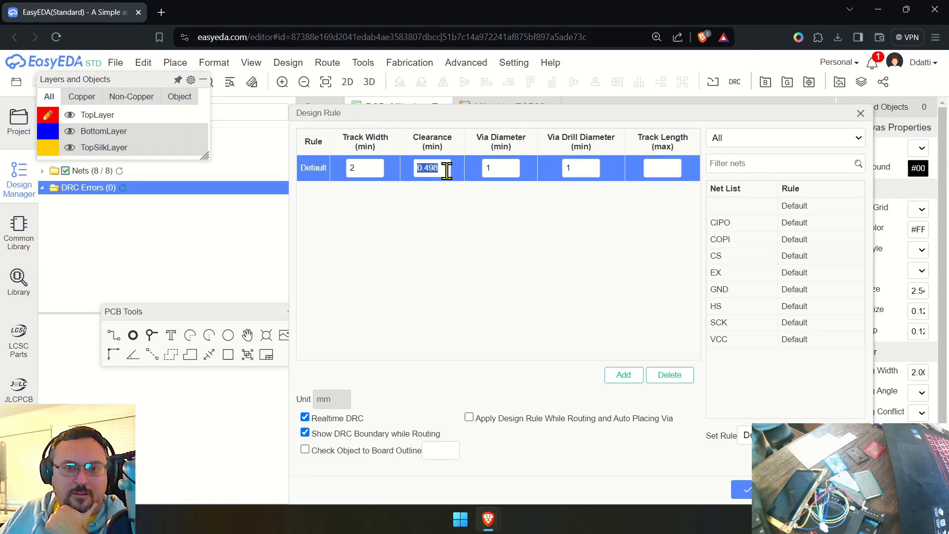
{"action": "left_click_drag", "start_coordinate": [469, 109], "coordinate": [593, 124]}
{"action": "left_click", "coordinate": [522, 169]}
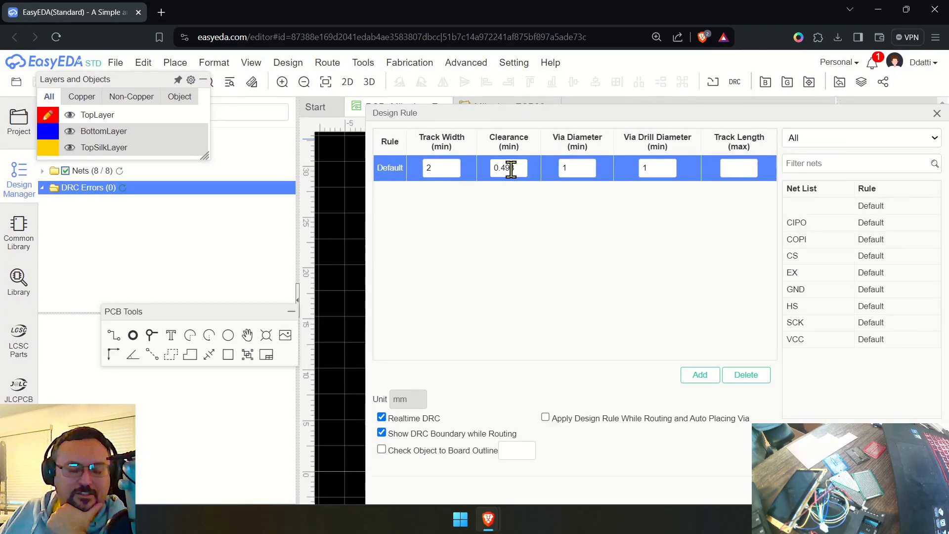
{"action": "double_click", "coordinate": [523, 168]}
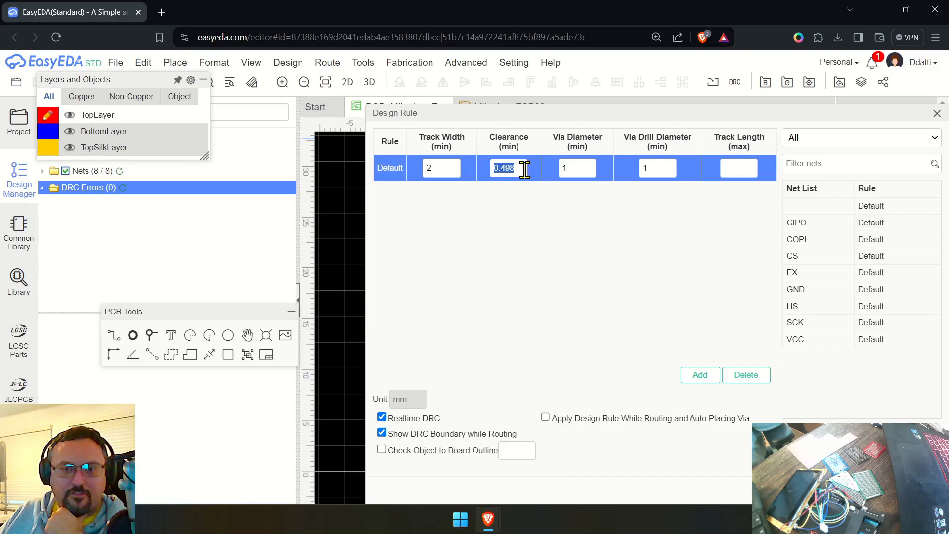
{"action": "left_click", "coordinate": [511, 169]}
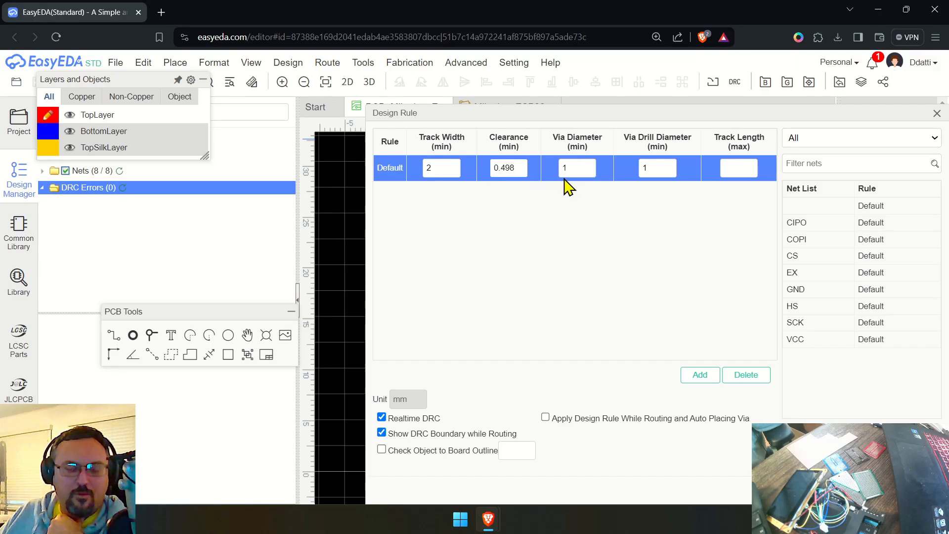
{"action": "double_click", "coordinate": [586, 168]}
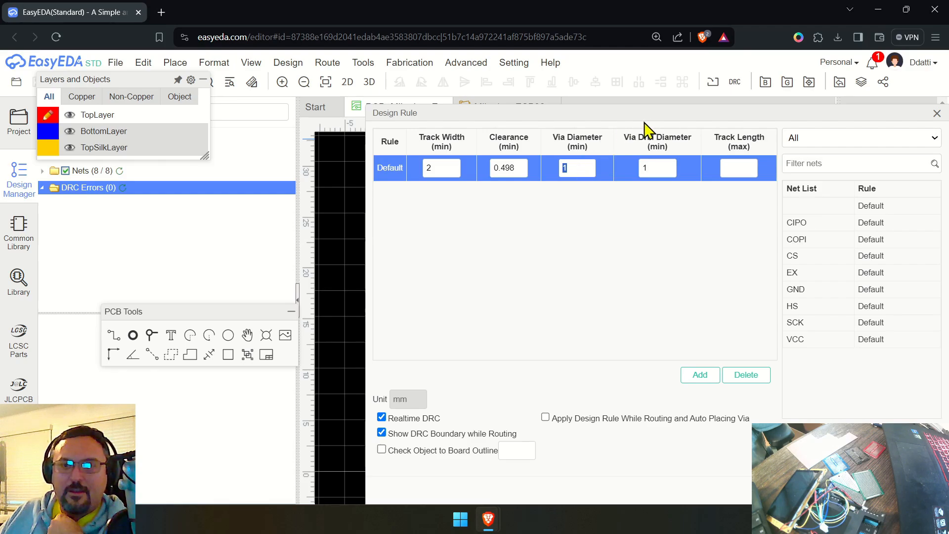
{"action": "left_click_drag", "start_coordinate": [675, 116], "coordinate": [669, 117]}
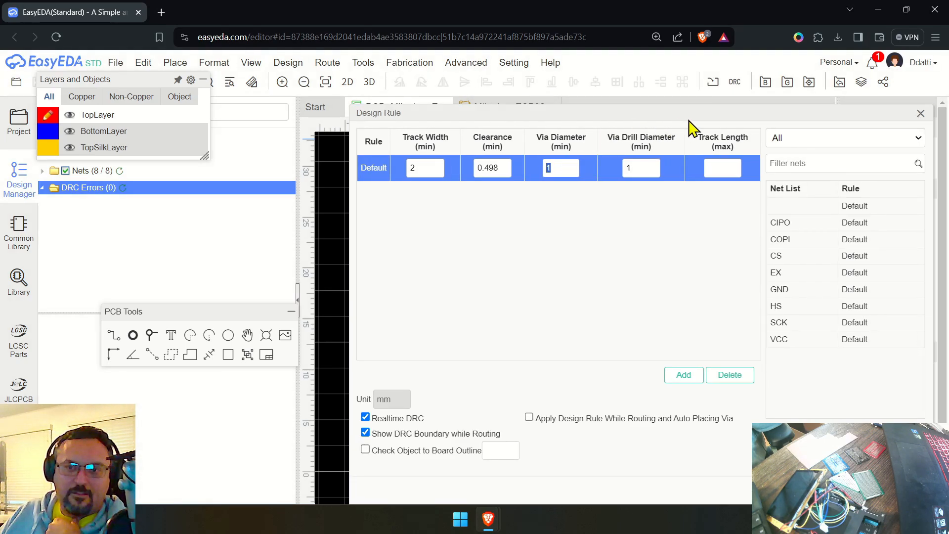
{"action": "left_click_drag", "start_coordinate": [733, 116], "coordinate": [702, 130]}
{"action": "left_click", "coordinate": [836, 490]}
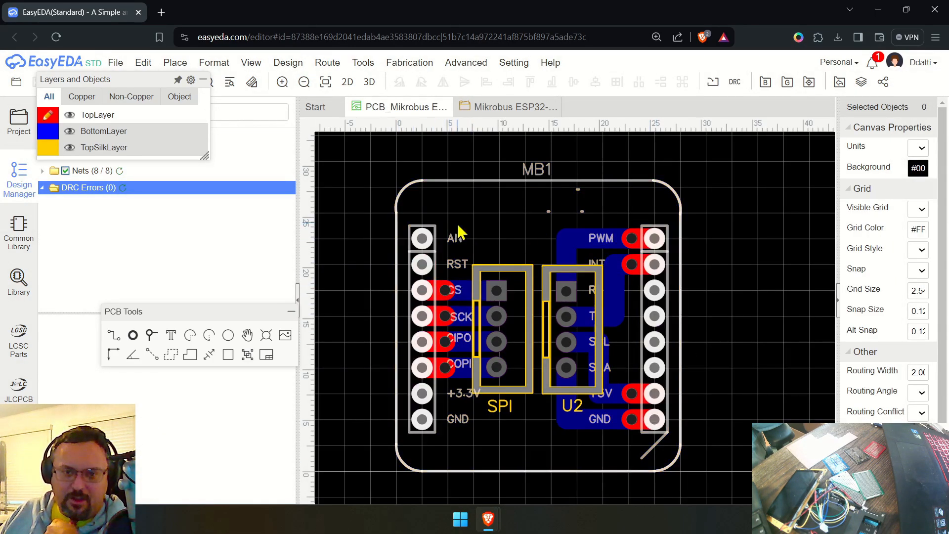
Step: Inspect the properties of the AN header pad, the square pad of connector U2 and the via on the CS trace
{"action": "scroll", "coordinate": [519, 233], "scroll_direction": "up", "scroll_amount": 2}
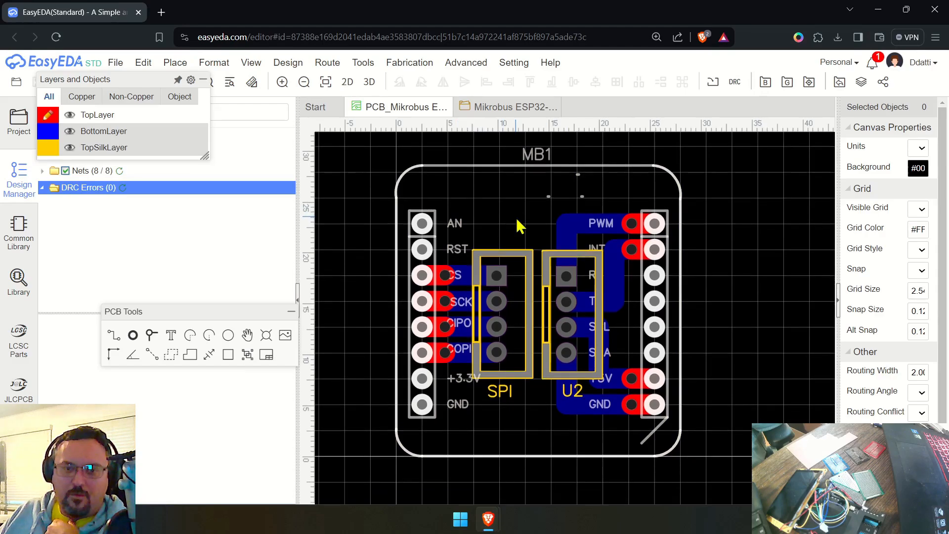
{"action": "right_click_drag", "start_coordinate": [517, 220], "coordinate": [546, 188]}
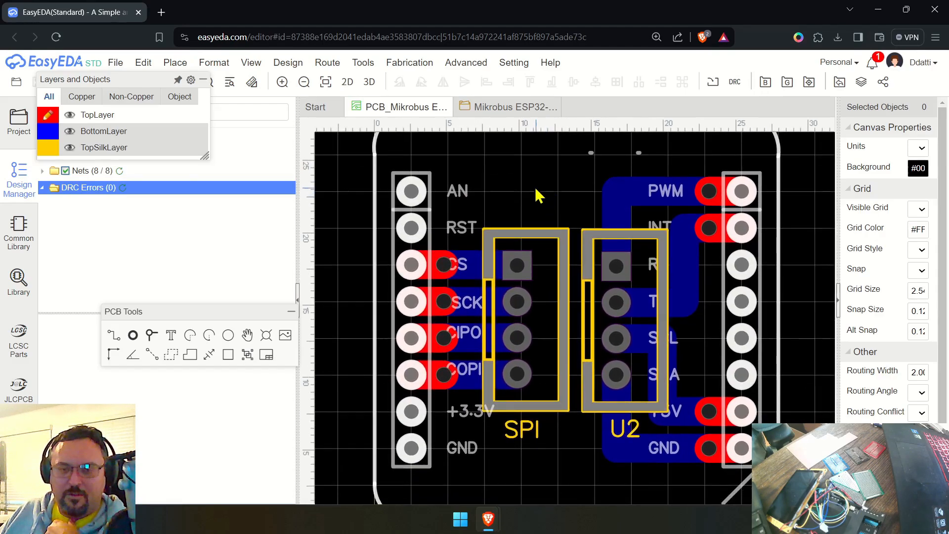
{"action": "scroll", "coordinate": [515, 173], "scroll_direction": "down", "scroll_amount": 3}
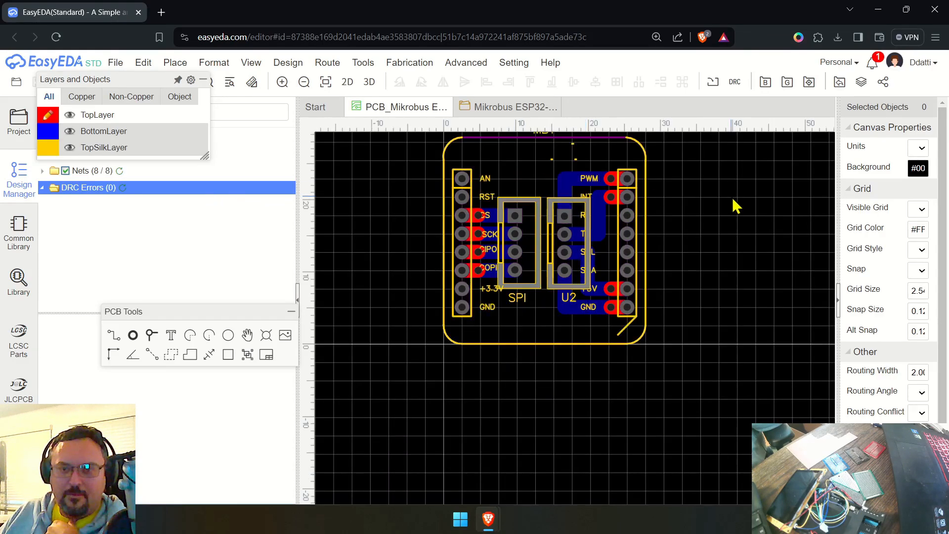
{"action": "right_click_drag", "start_coordinate": [735, 205], "coordinate": [693, 286]}
{"action": "scroll", "coordinate": [677, 296], "scroll_direction": "up", "scroll_amount": 1}
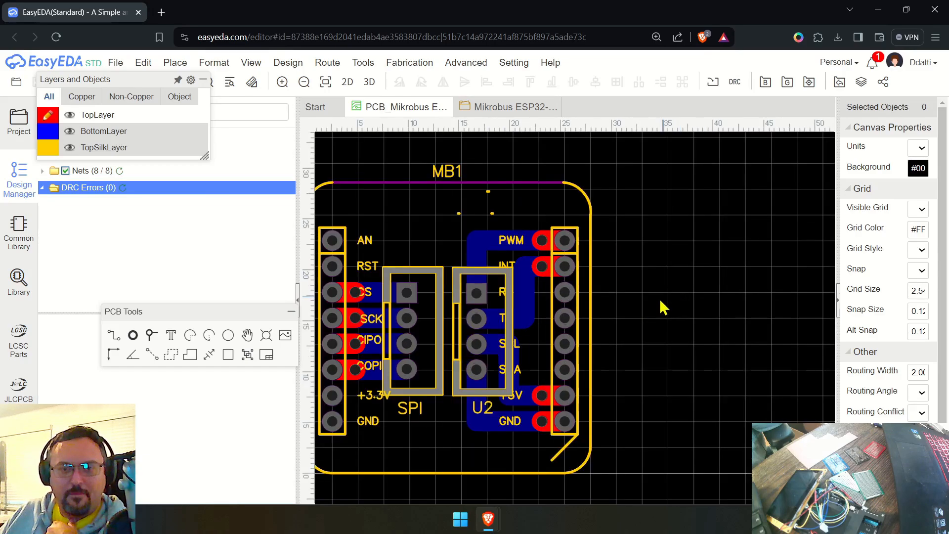
{"action": "right_click_drag", "start_coordinate": [658, 298], "coordinate": [746, 280]}
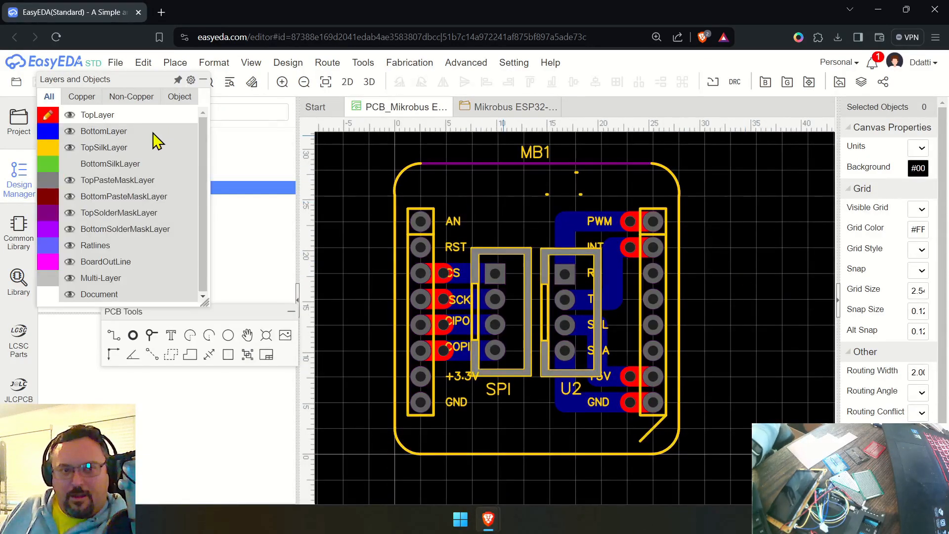
{"action": "left_click", "coordinate": [420, 223]}
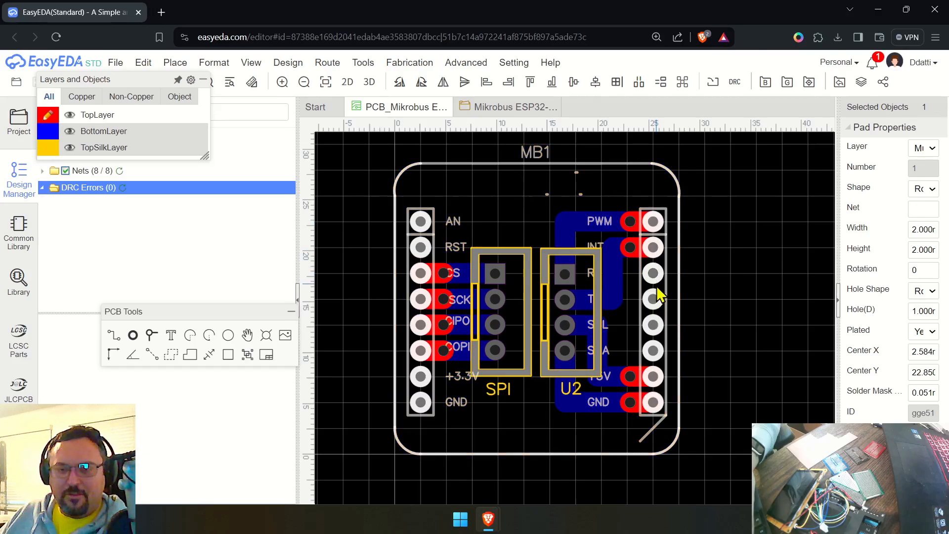
{"action": "left_click", "coordinate": [565, 275]}
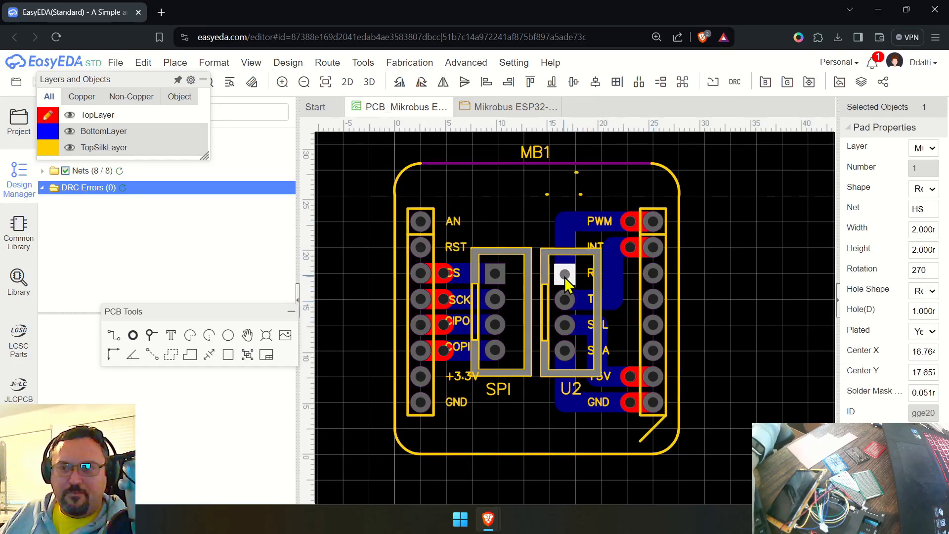
{"action": "left_click", "coordinate": [446, 275]}
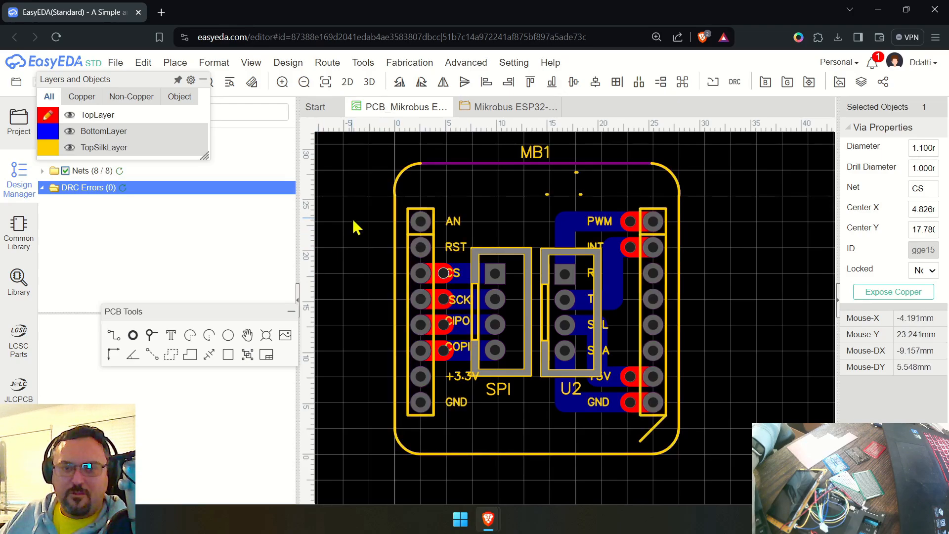
Step: Make BottomLayer active to view its traces beside the SPI and U2 connectors, and return to TopLayer
{"action": "scroll", "coordinate": [530, 225], "scroll_direction": "up", "scroll_amount": 2}
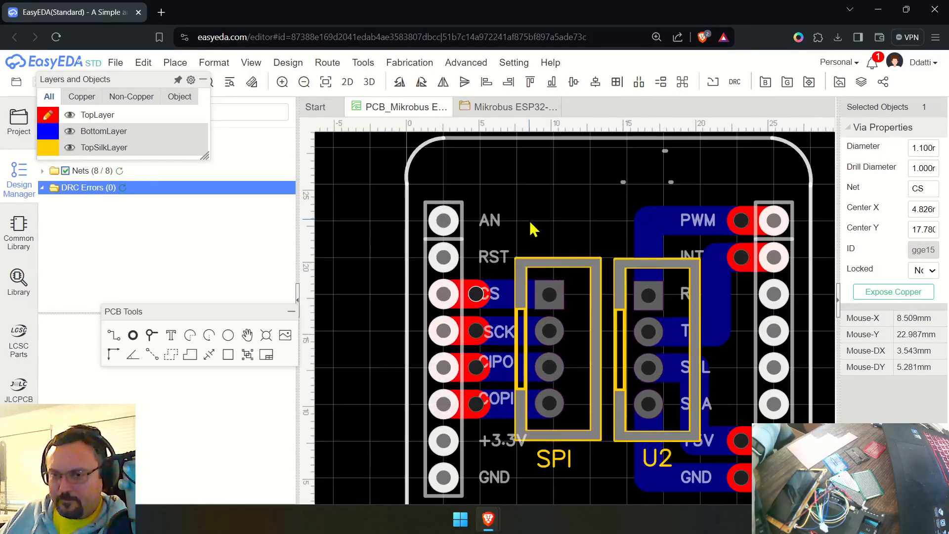
{"action": "right_click_drag", "start_coordinate": [532, 240], "coordinate": [506, 207]}
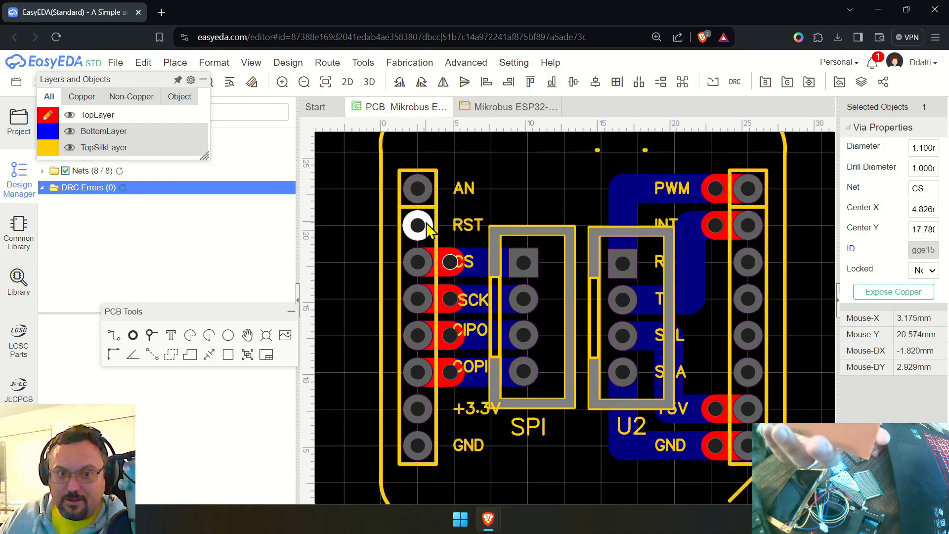
{"action": "left_click", "coordinate": [50, 133]}
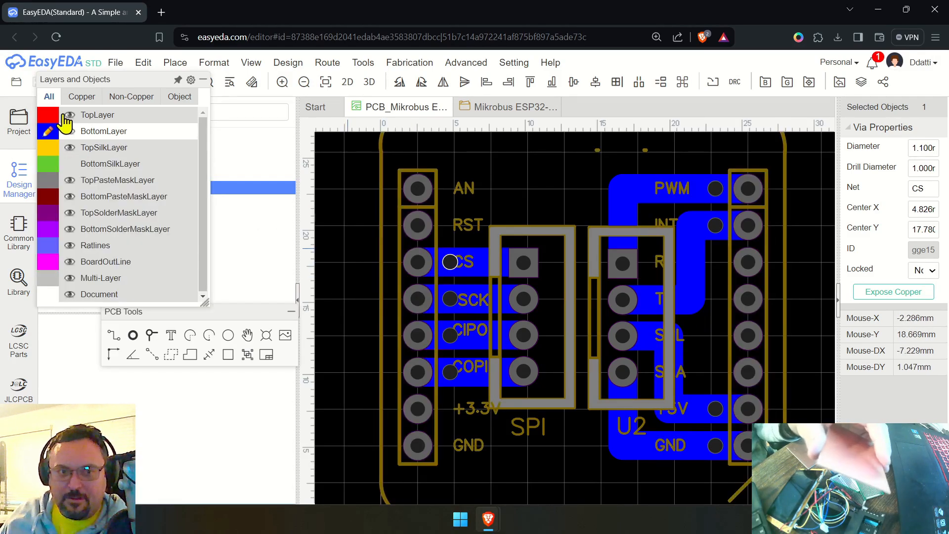
{"action": "left_click", "coordinate": [49, 117]}
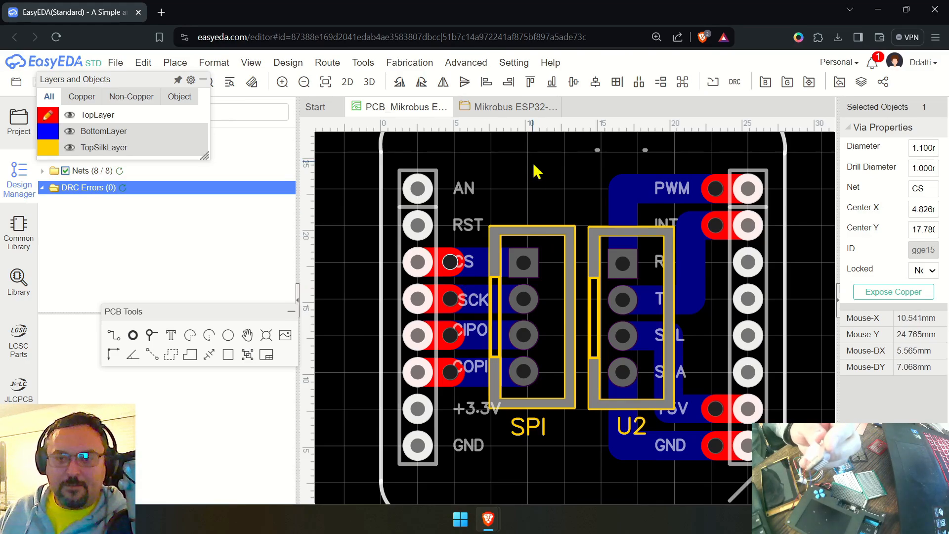
Step: Shift the MB1 component slightly and undo that move
{"action": "left_click_drag", "start_coordinate": [534, 163], "coordinate": [533, 161]}
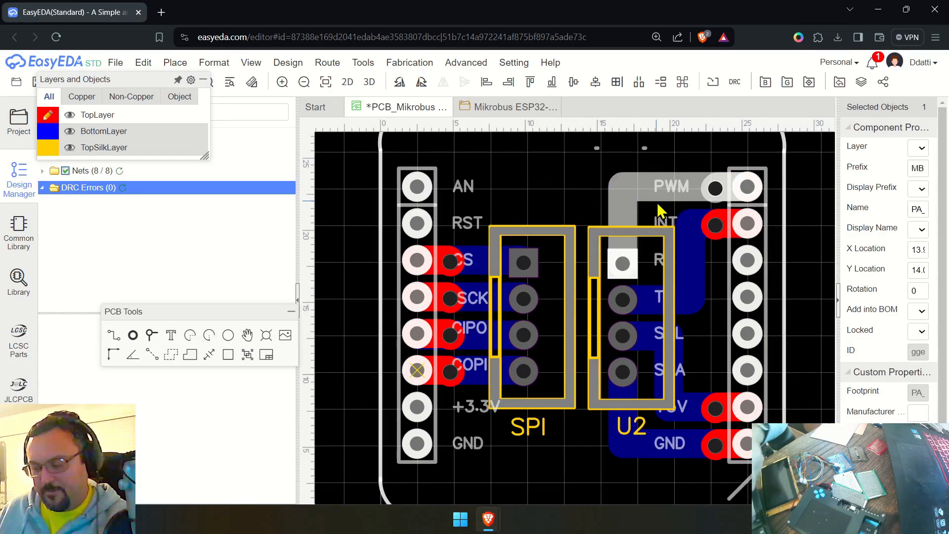
{"action": "key", "text": "ctrl+z"}
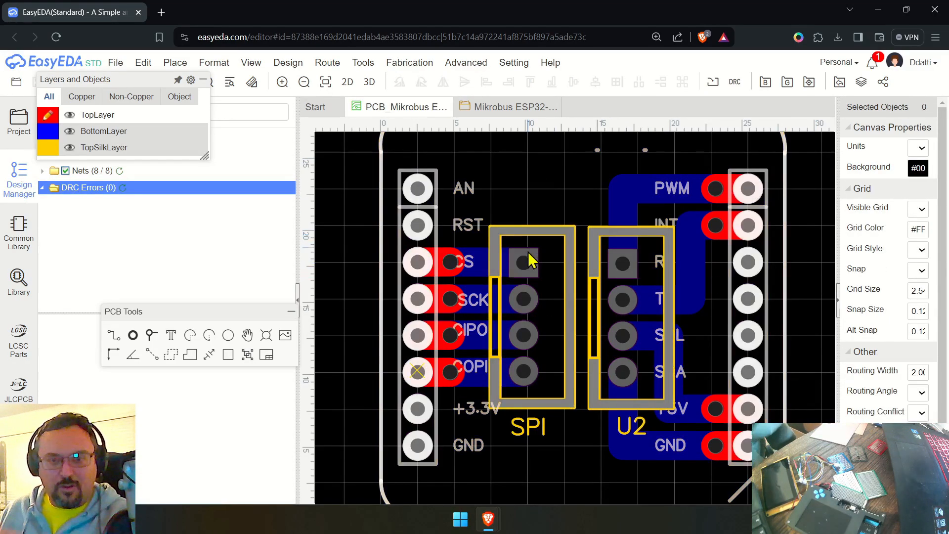
Step: Inspect the properties of the bottom-layer trace on the PWM line and of the via beside the PWM pad
{"action": "left_click", "coordinate": [634, 212]}
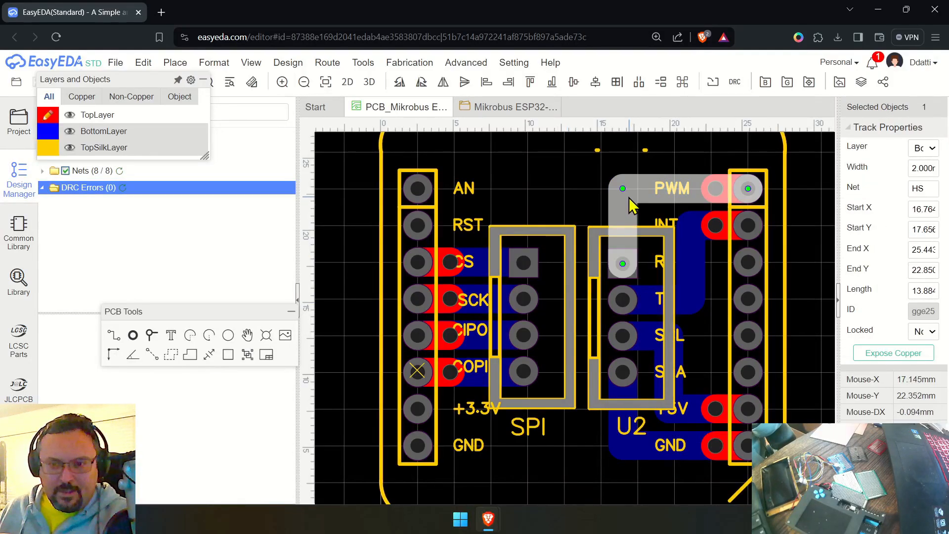
{"action": "left_click", "coordinate": [575, 196]}
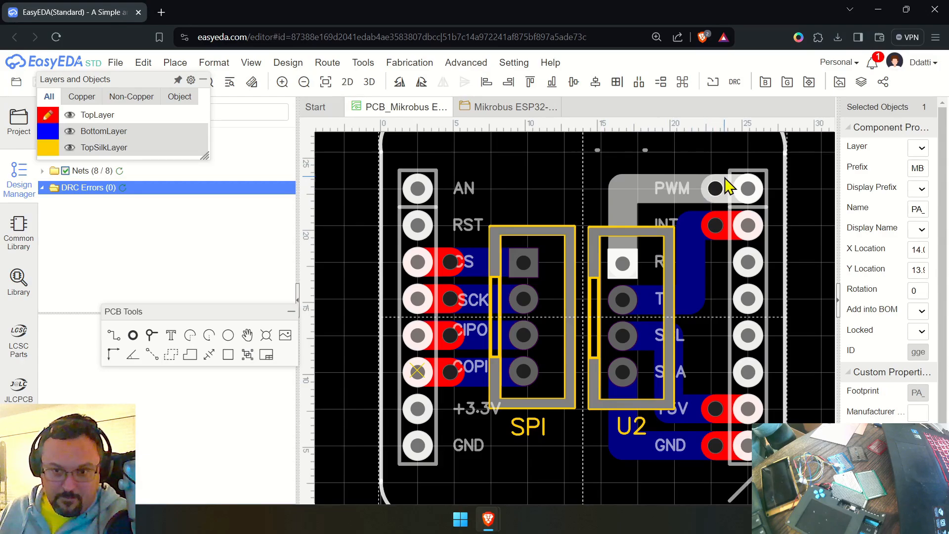
{"action": "left_click", "coordinate": [715, 190]}
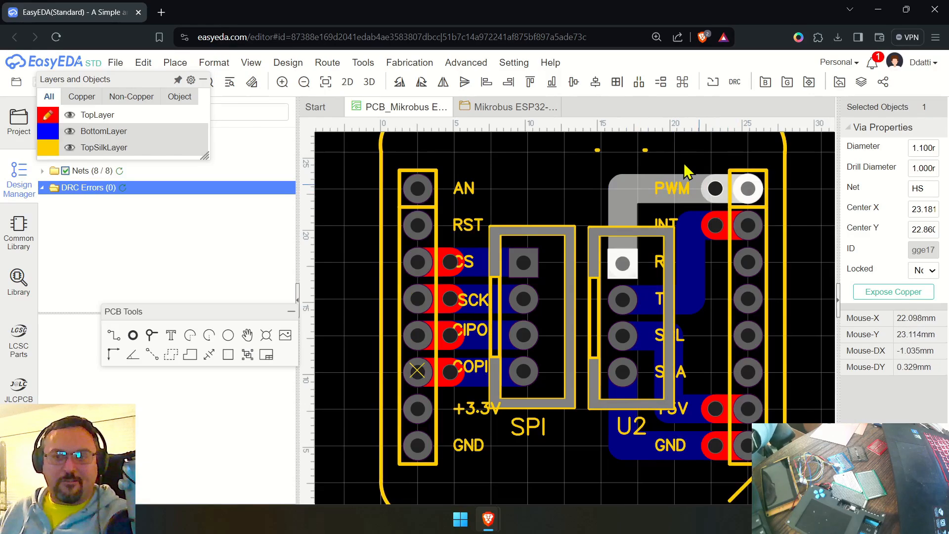
{"action": "right_click_drag", "start_coordinate": [803, 179], "coordinate": [772, 212]}
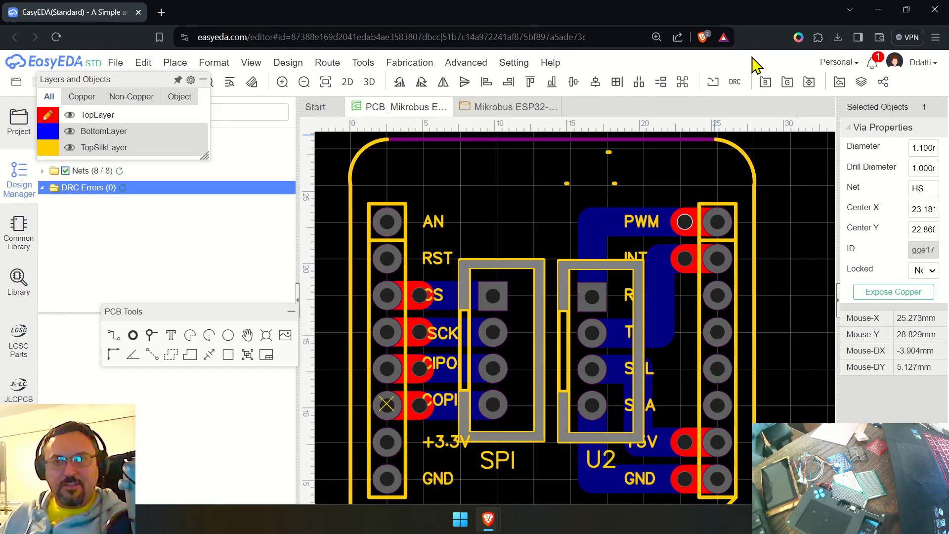
{"action": "right_click_drag", "start_coordinate": [794, 260], "coordinate": [804, 224]}
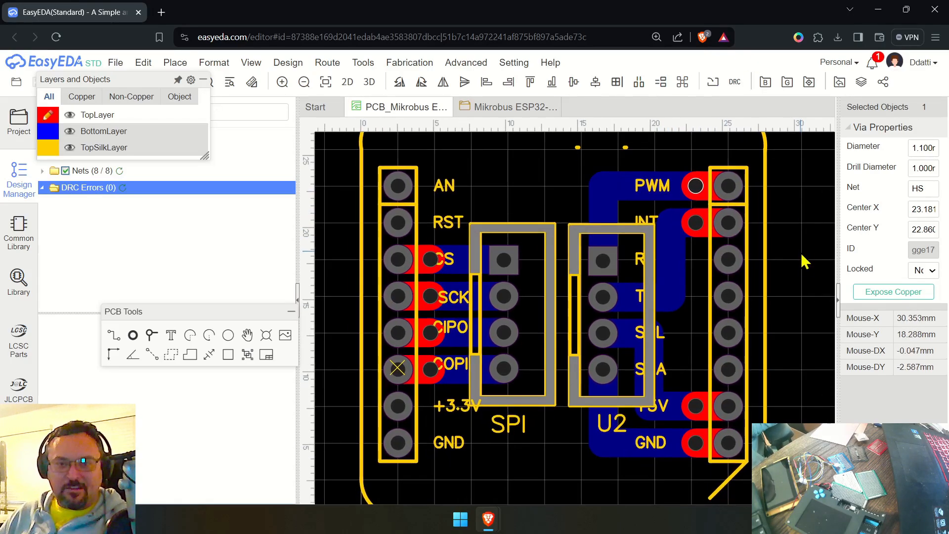
{"action": "scroll", "coordinate": [804, 258], "scroll_direction": "down", "scroll_amount": 4}
{"action": "right_click_drag", "start_coordinate": [811, 269], "coordinate": [749, 302]}
{"action": "scroll", "coordinate": [732, 297], "scroll_direction": "up", "scroll_amount": 2}
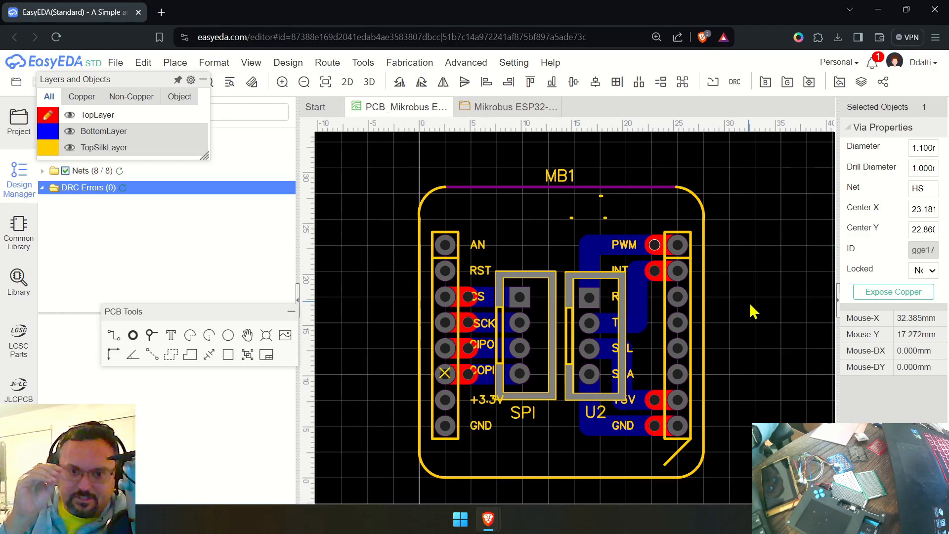
{"action": "left_click", "coordinate": [774, 280]}
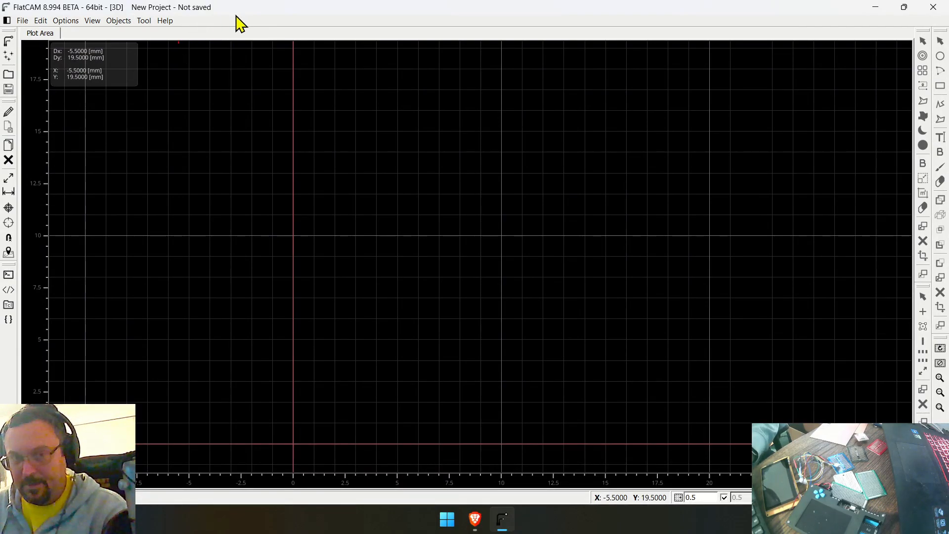
Step: Create a new script in FlatCAM
{"action": "left_click", "coordinate": [23, 20]}
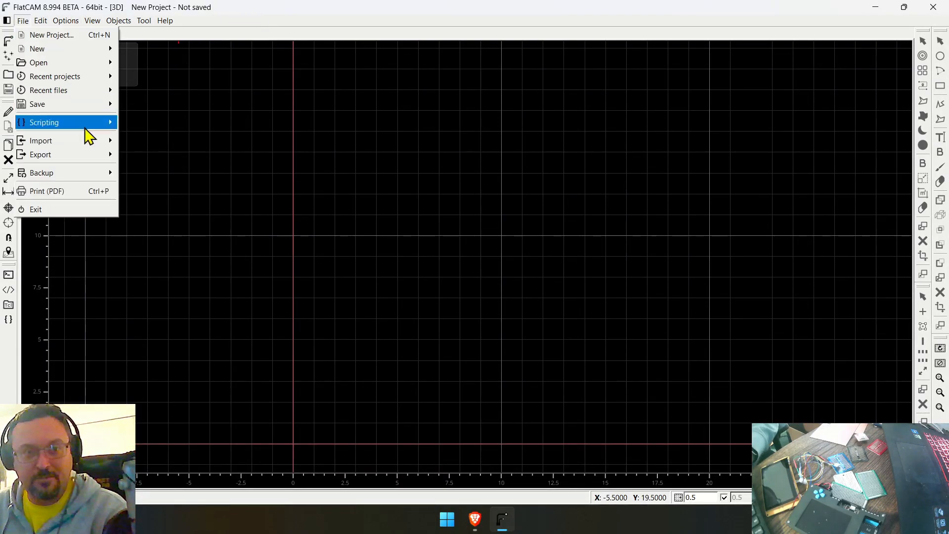
{"action": "mouse_move", "coordinate": [67, 123]}
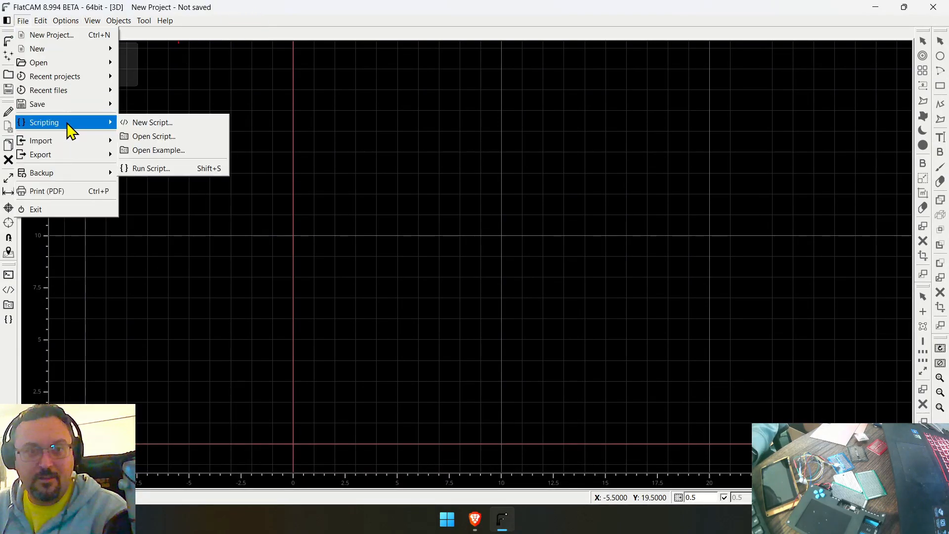
{"action": "left_click", "coordinate": [171, 126]}
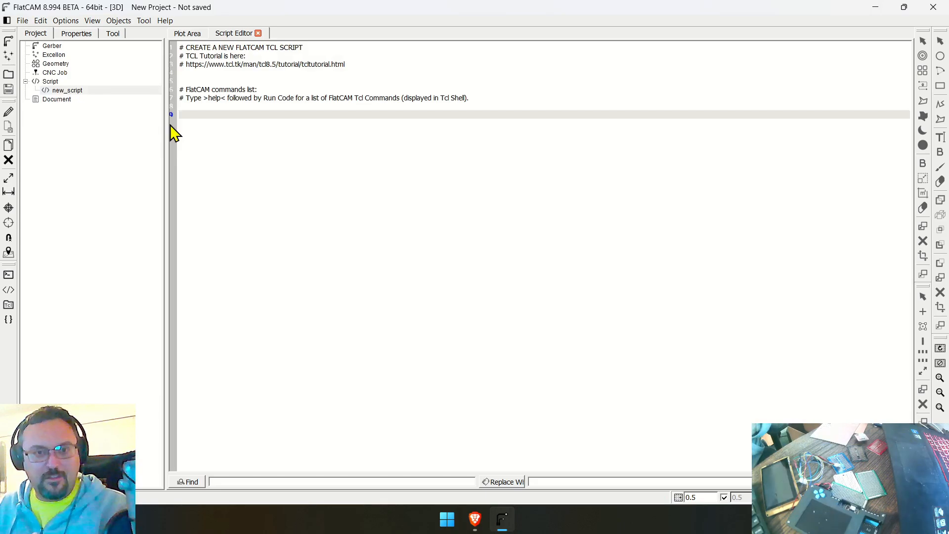
Step: Replace the script's template text with the copied PCB milling script that runs from set_path "c:/temp" to plot_all
{"action": "key", "text": "ctrl+a"}
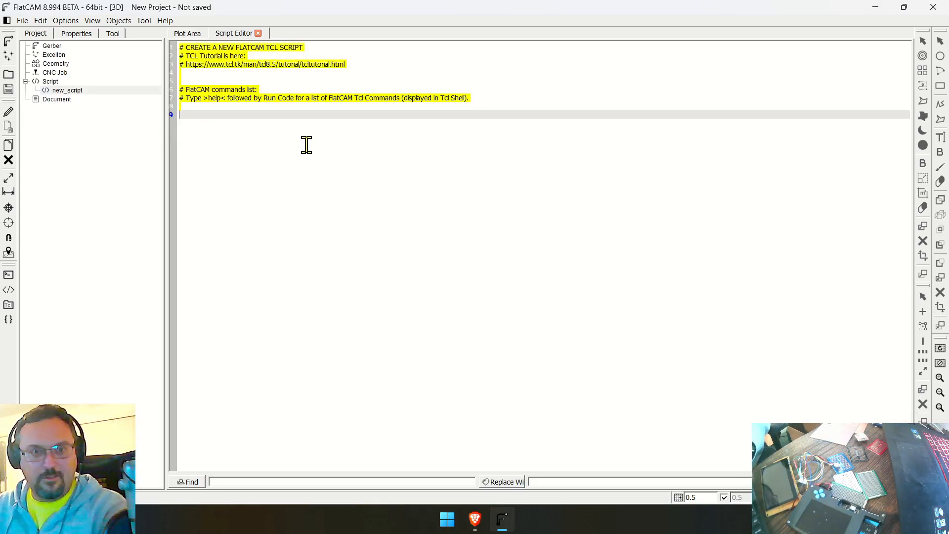
{"action": "key", "text": "Delete"}
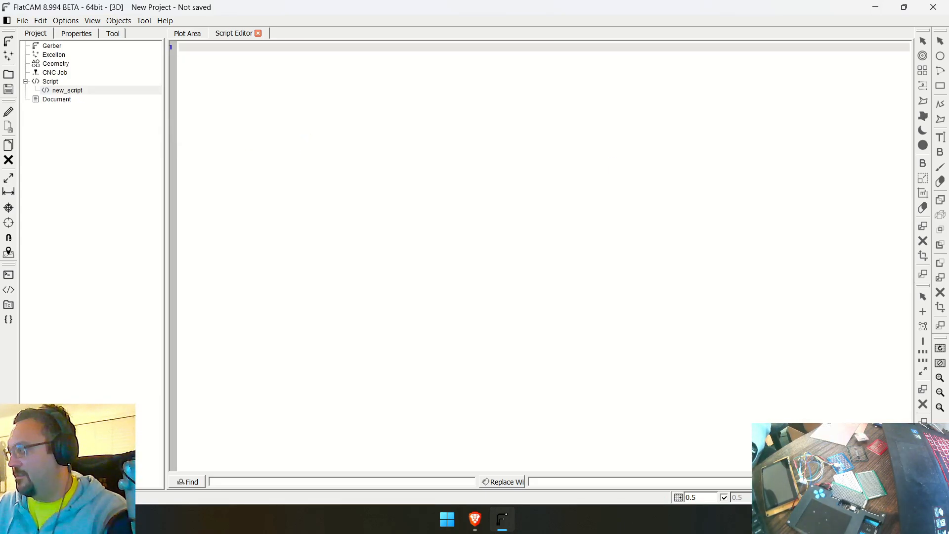
{"action": "key", "text": "super"}
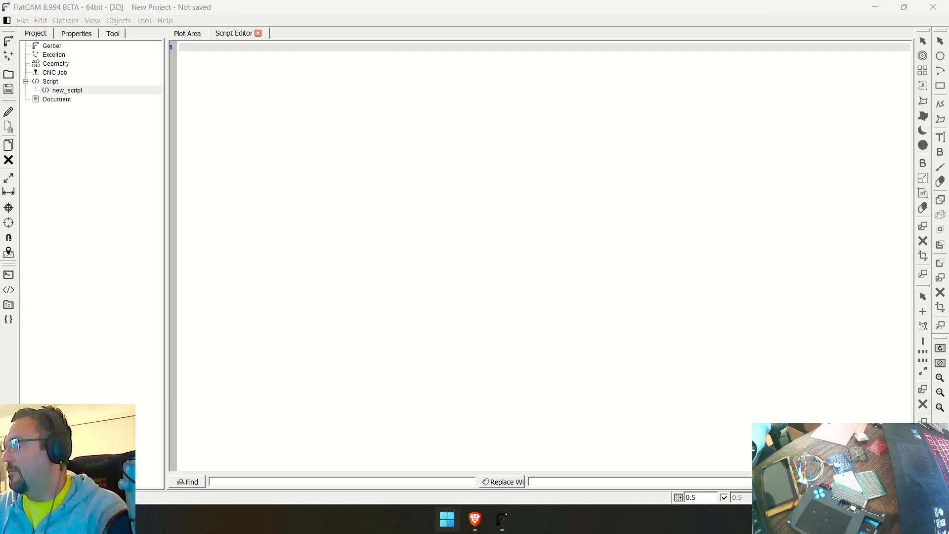
{"action": "key", "text": "Return"}
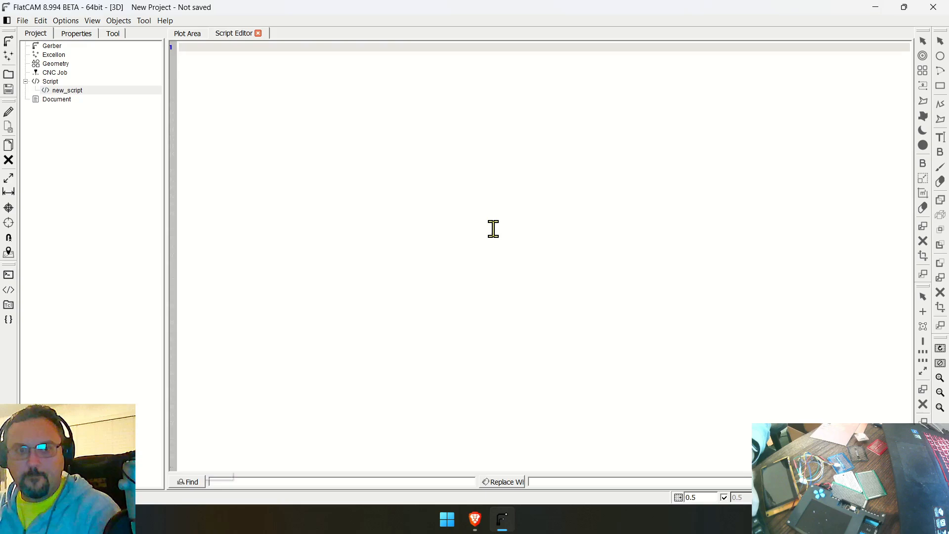
{"action": "key", "text": "ctrl+v"}
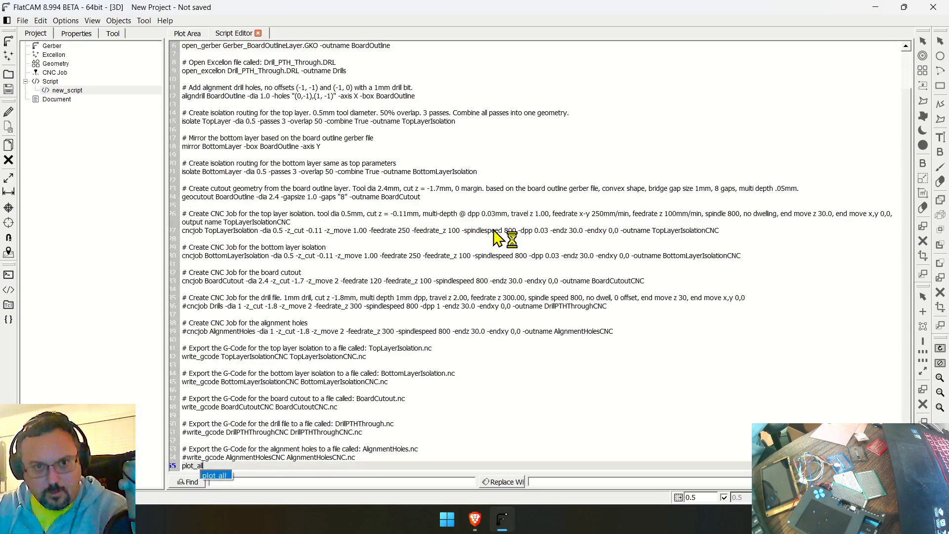
Step: Examine the script's opening lines that set the working path and open the top, bottom and board outline Gerber files
{"action": "left_click", "coordinate": [494, 231]}
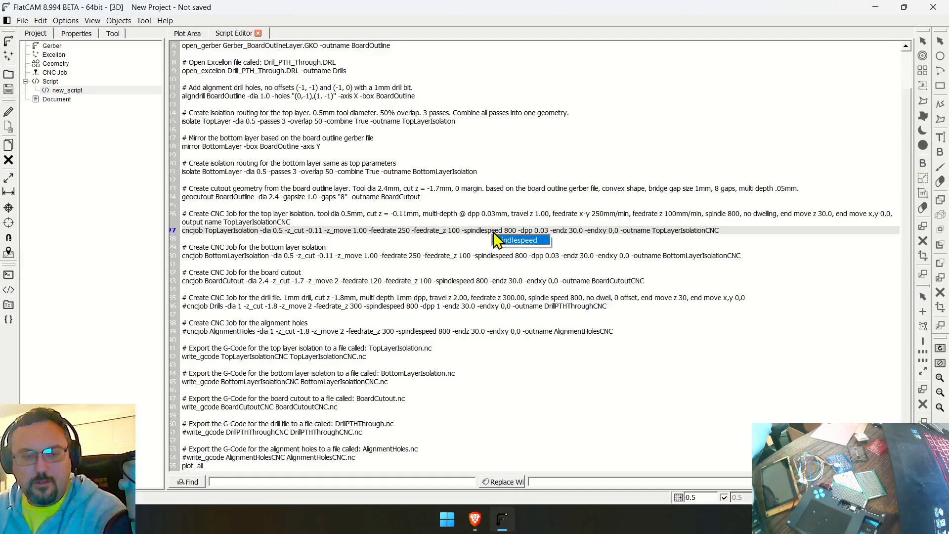
{"action": "left_click", "coordinate": [436, 158]}
{"action": "left_click", "coordinate": [371, 88]}
{"action": "scroll", "coordinate": [391, 74], "scroll_direction": "up", "scroll_amount": 2}
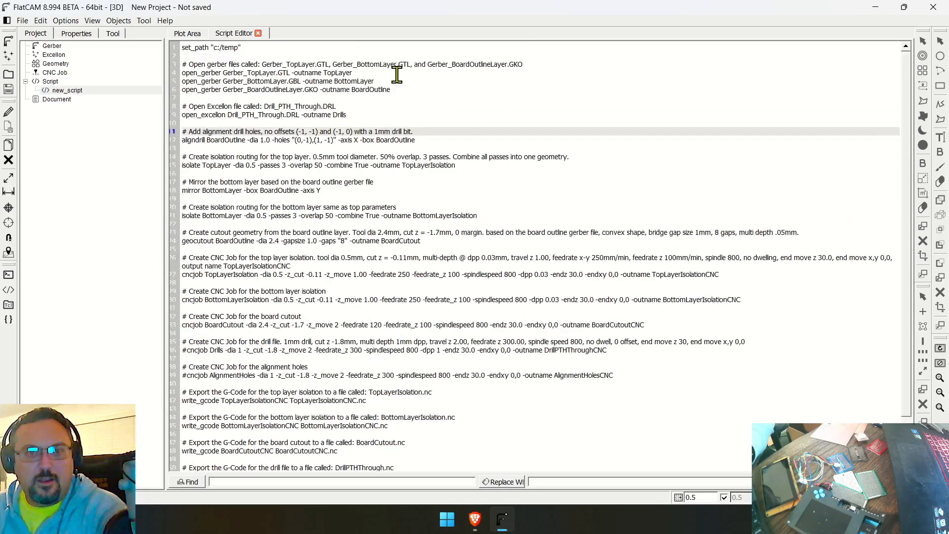
{"action": "left_click", "coordinate": [297, 60]}
{"action": "left_click", "coordinate": [412, 89]}
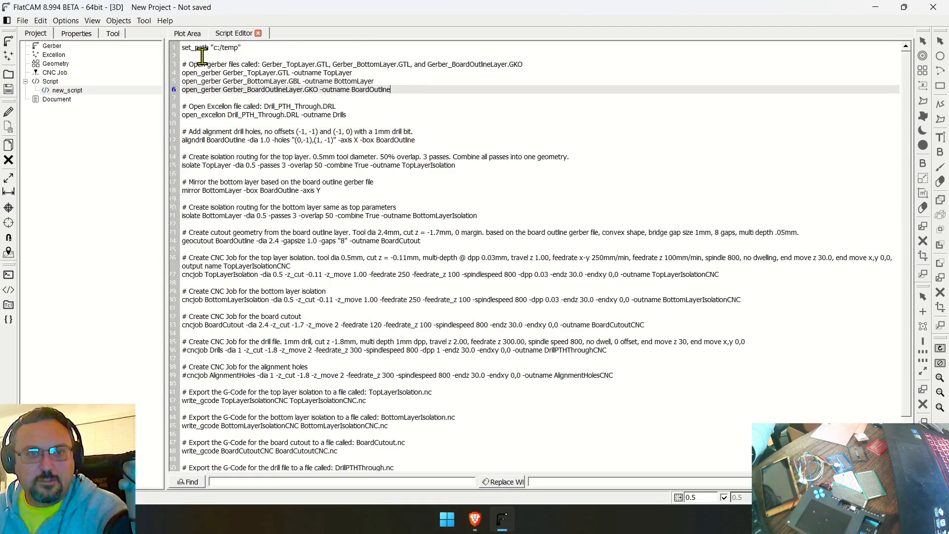
{"action": "left_click", "coordinate": [252, 48]}
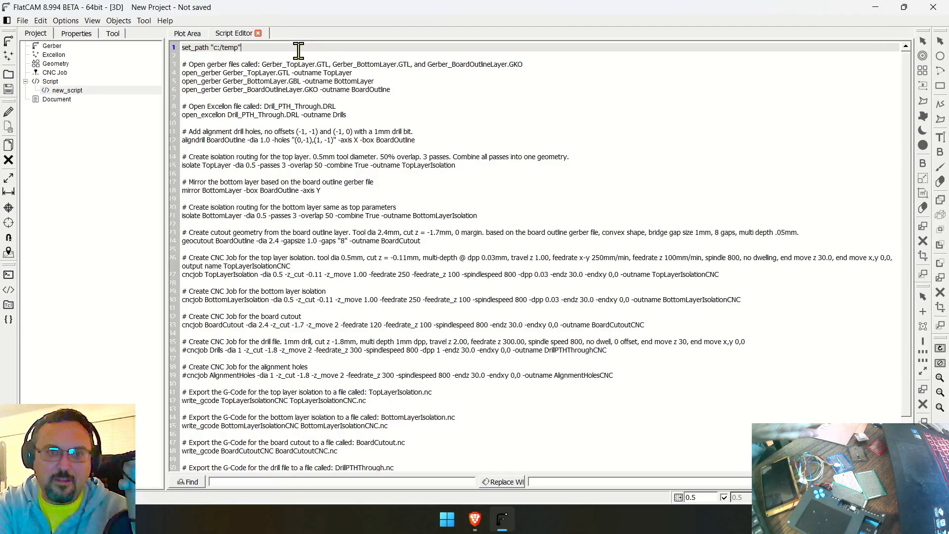
{"action": "left_click_drag", "start_coordinate": [393, 90], "coordinate": [145, 69]}
{"action": "left_click", "coordinate": [396, 104]}
{"action": "left_click_drag", "start_coordinate": [258, 56], "coordinate": [135, 44]}
{"action": "left_click", "coordinate": [470, 90]}
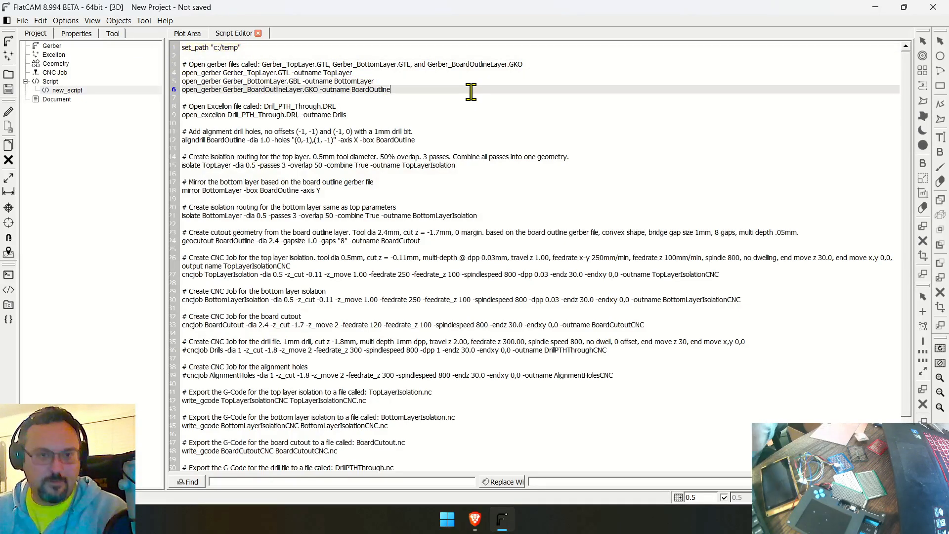
Step: Examine the command that opens Drill_PTH_Through.DRL as Drills, together with the Gerber opening commands above it
{"action": "left_click", "coordinate": [430, 122]}
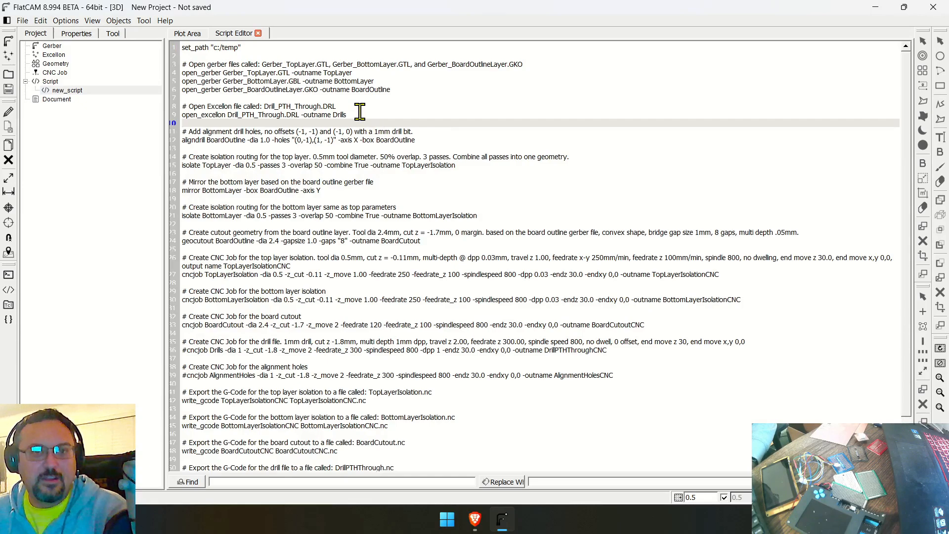
{"action": "left_click_drag", "start_coordinate": [358, 114], "coordinate": [140, 107]}
{"action": "left_click", "coordinate": [313, 116]}
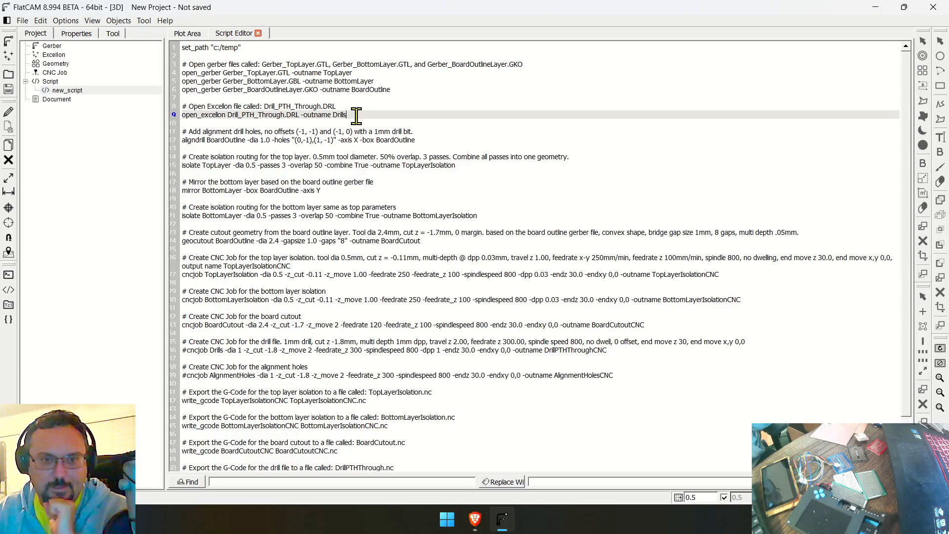
{"action": "left_click_drag", "start_coordinate": [357, 116], "coordinate": [168, 102]}
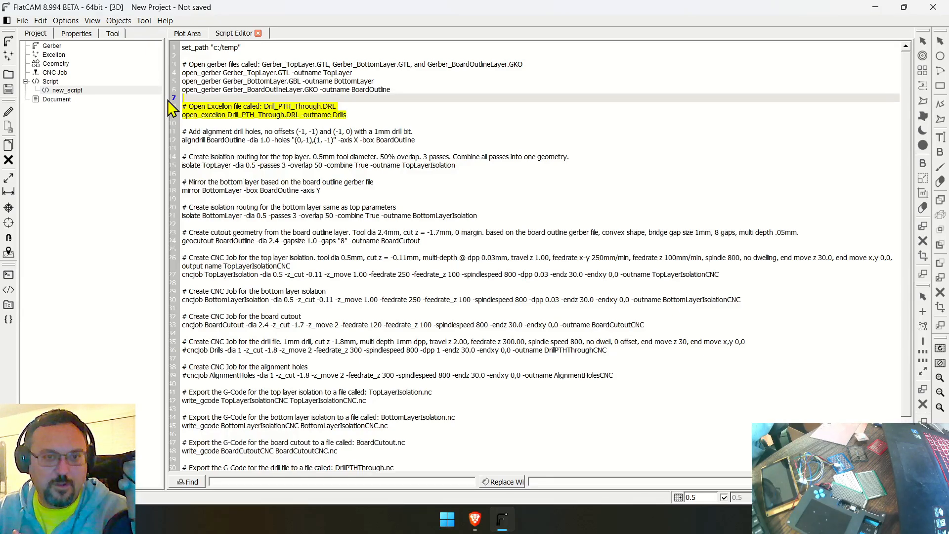
{"action": "left_click", "coordinate": [422, 125]}
{"action": "left_click_drag", "start_coordinate": [386, 121], "coordinate": [152, 64]}
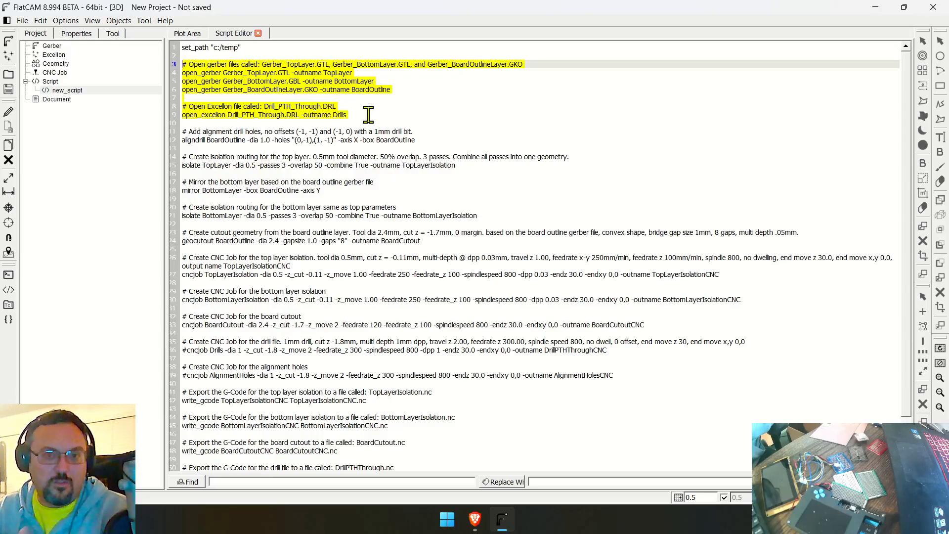
Step: Change the second alignment hole in the aligndrill command to (2, -1) and review that line
{"action": "left_click", "coordinate": [439, 138]}
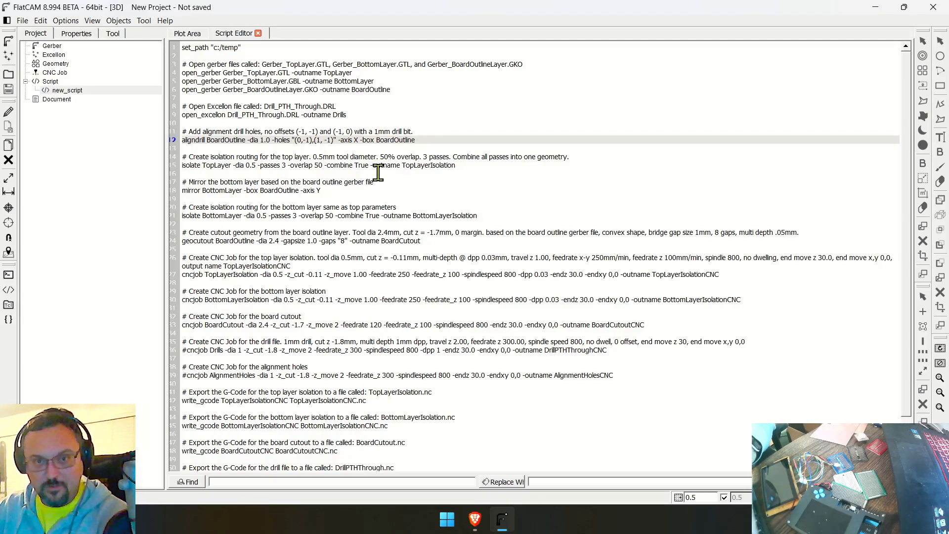
{"action": "key", "text": "BackSpace"}
{"action": "type", "text": "2"}
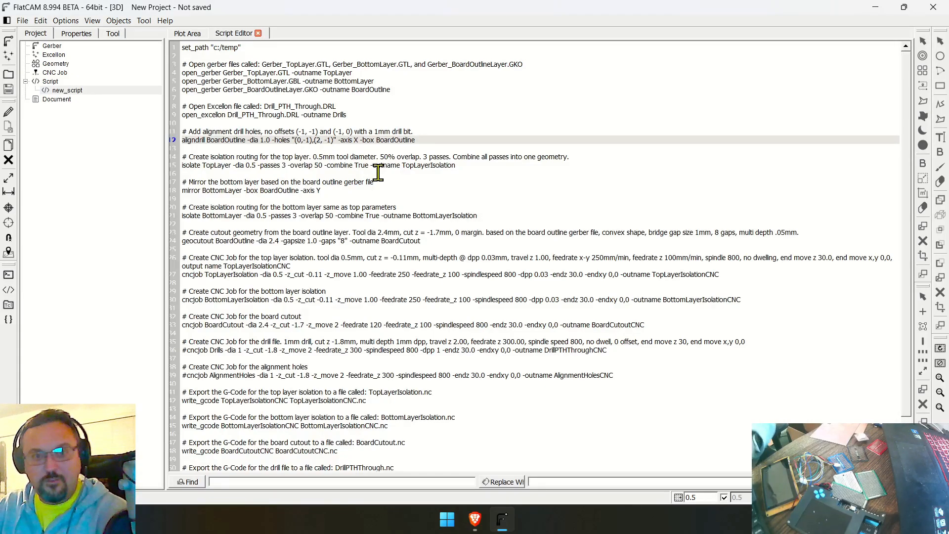
{"action": "left_click", "coordinate": [518, 180]}
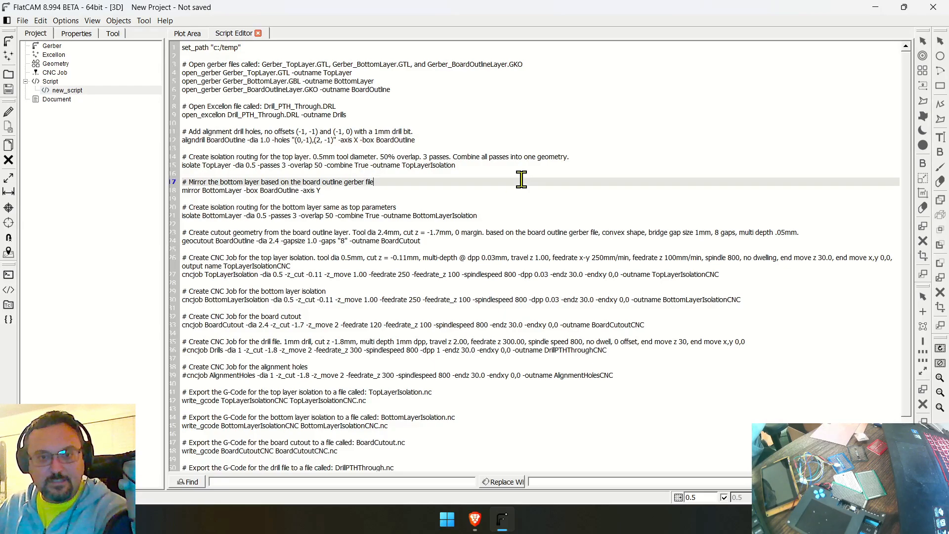
{"action": "left_click", "coordinate": [465, 132]}
{"action": "left_click", "coordinate": [466, 144]}
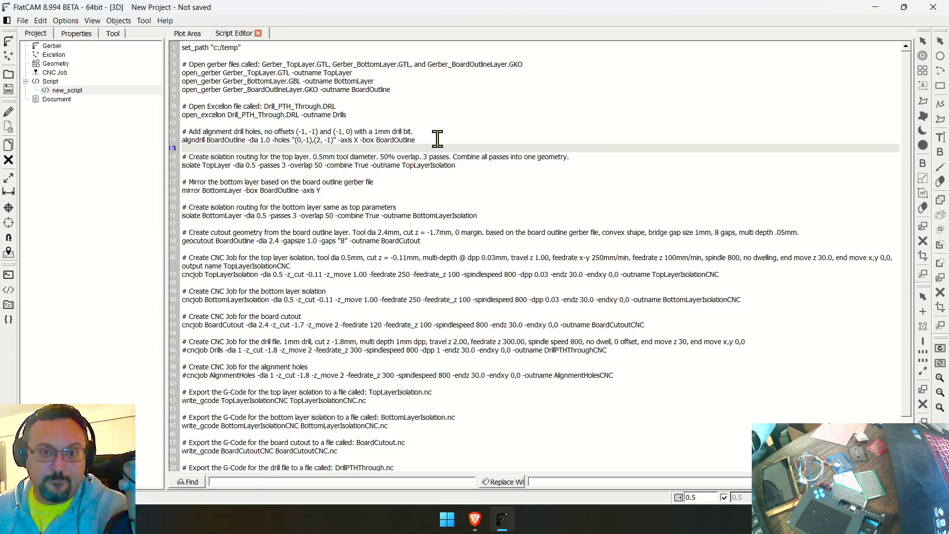
{"action": "left_click_drag", "start_coordinate": [437, 140], "coordinate": [172, 141]}
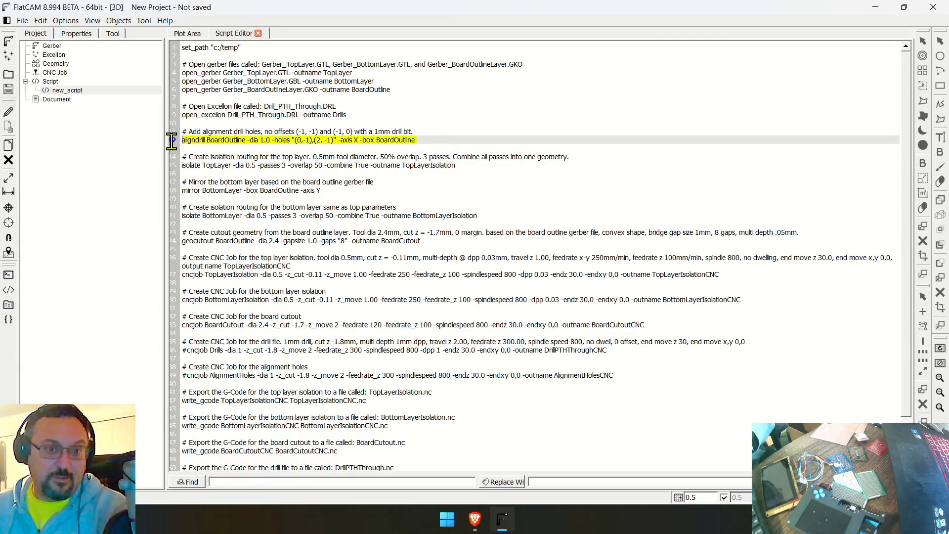
{"action": "left_click", "coordinate": [399, 140]}
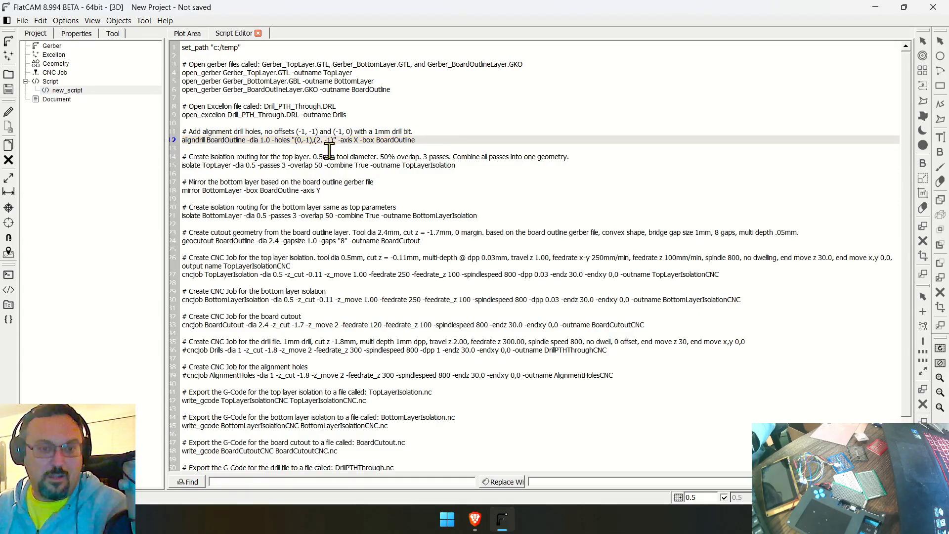
Step: Examine the TopLayer isolation routing command and compare it with the BottomLayer mirror command below it
{"action": "left_click", "coordinate": [433, 148]}
{"action": "left_click_drag", "start_coordinate": [497, 167], "coordinate": [162, 158]}
{"action": "left_click", "coordinate": [307, 182]}
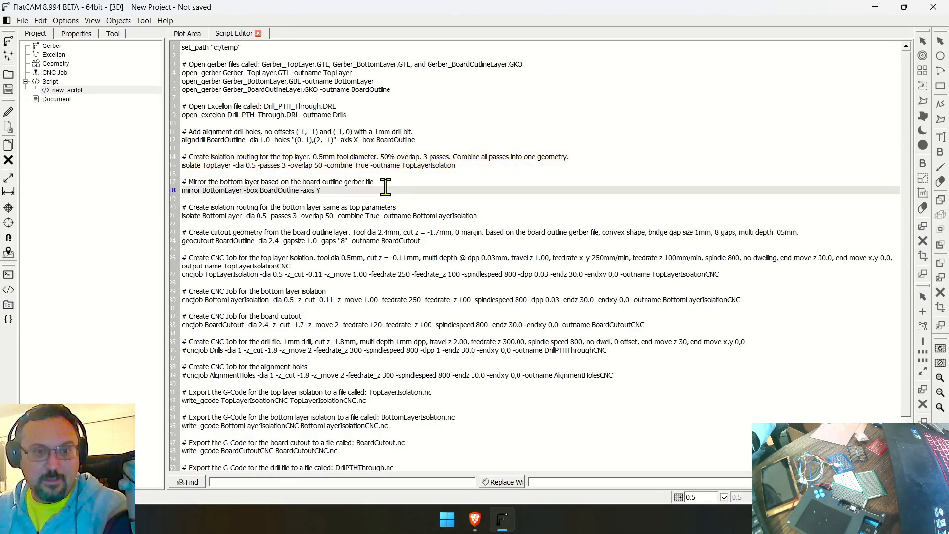
{"action": "left_click", "coordinate": [456, 165]}
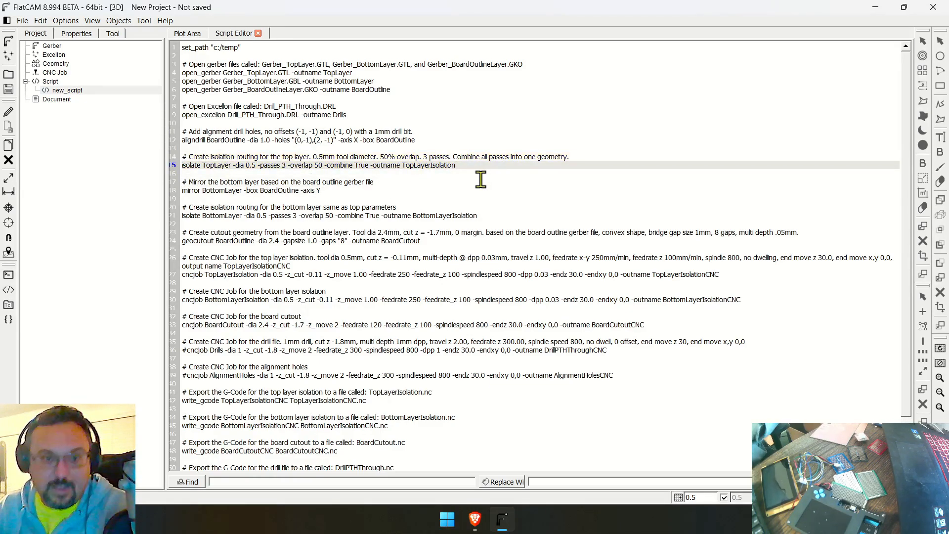
{"action": "left_click", "coordinate": [361, 192]}
{"action": "left_click", "coordinate": [471, 163]}
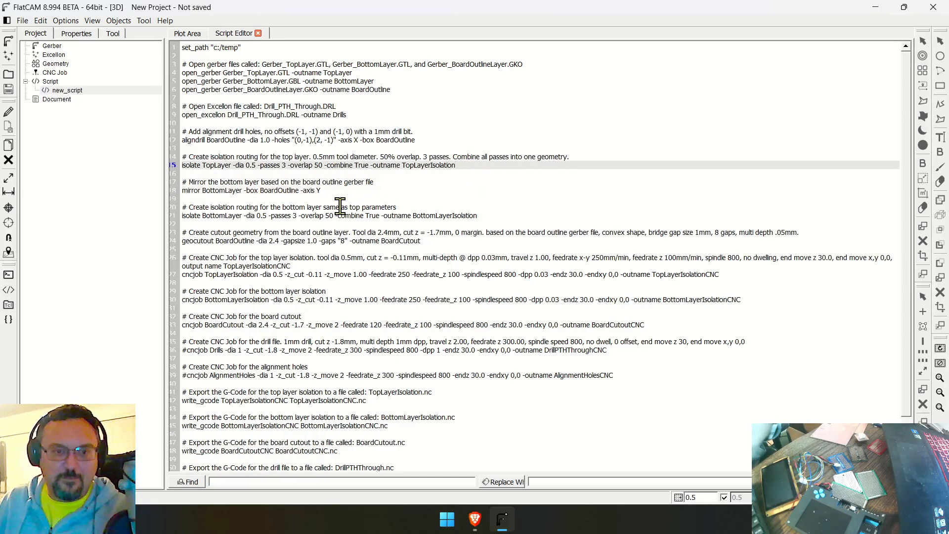
{"action": "left_click", "coordinate": [351, 191]}
{"action": "left_click", "coordinate": [475, 164]}
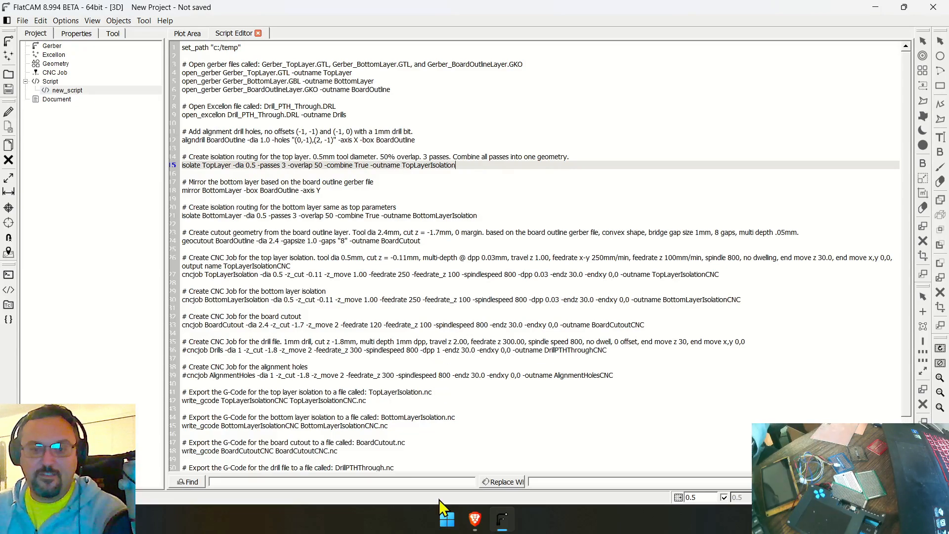
Step: Switch back to the Mikrobus PCB layout in EasyEDA to look at its traces
{"action": "mouse_move", "coordinate": [475, 518]}
{"action": "left_click", "coordinate": [469, 482]}
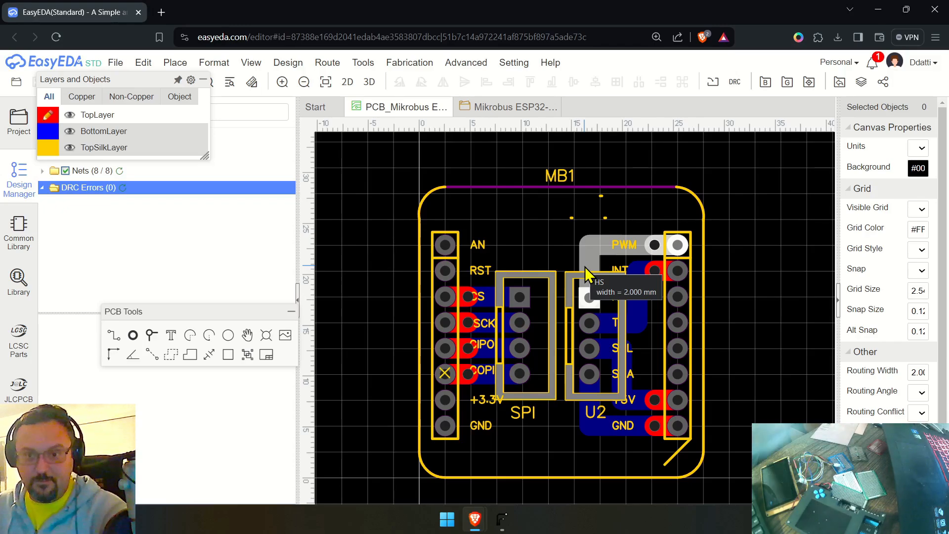
Step: Return to FlatCAM and examine the TopLayer isolation command's tool diameter and the BottomLayer mirror command
{"action": "left_click", "coordinate": [501, 519]}
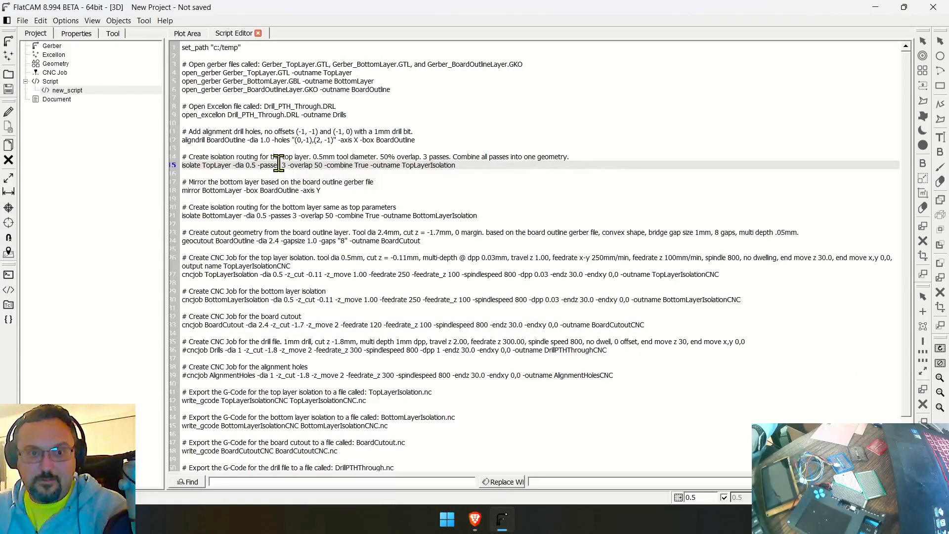
{"action": "left_click", "coordinate": [464, 174]}
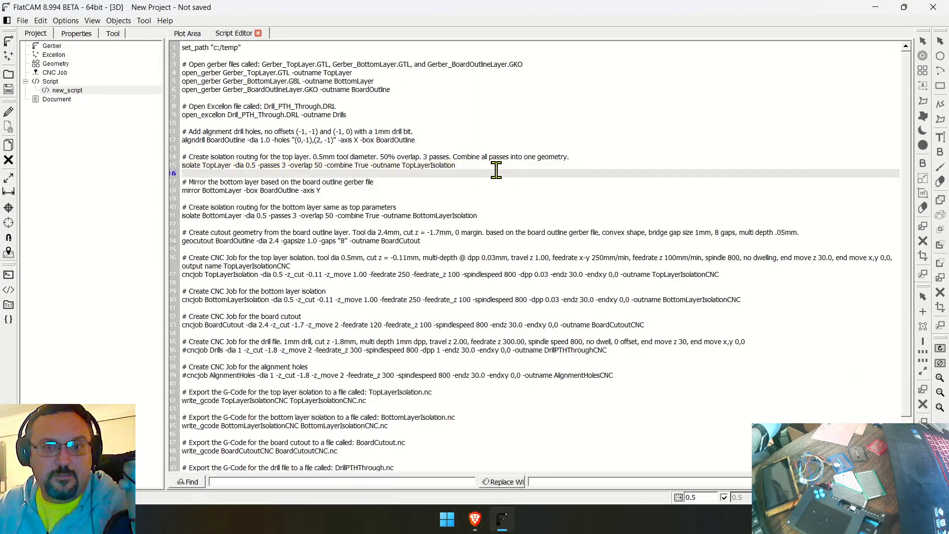
{"action": "left_click_drag", "start_coordinate": [226, 165], "coordinate": [258, 166]}
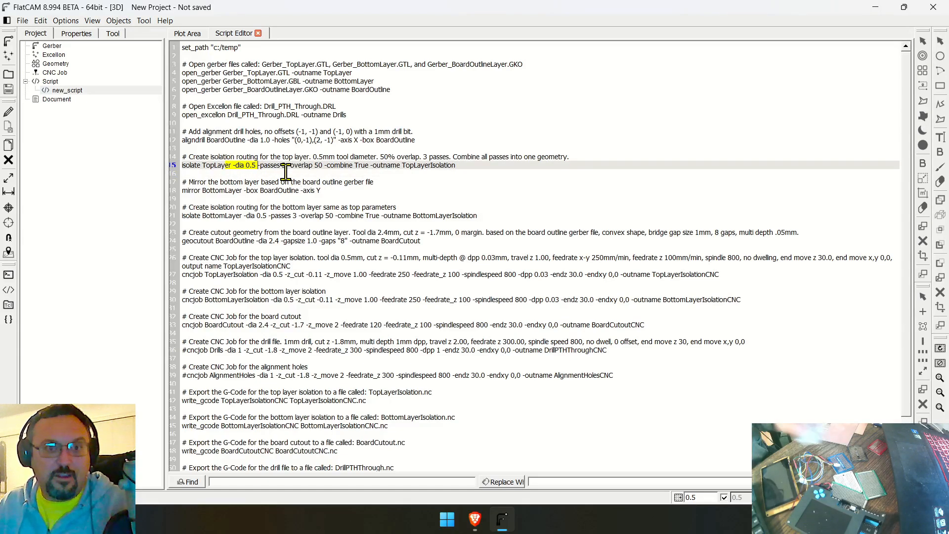
{"action": "left_click", "coordinate": [257, 168]}
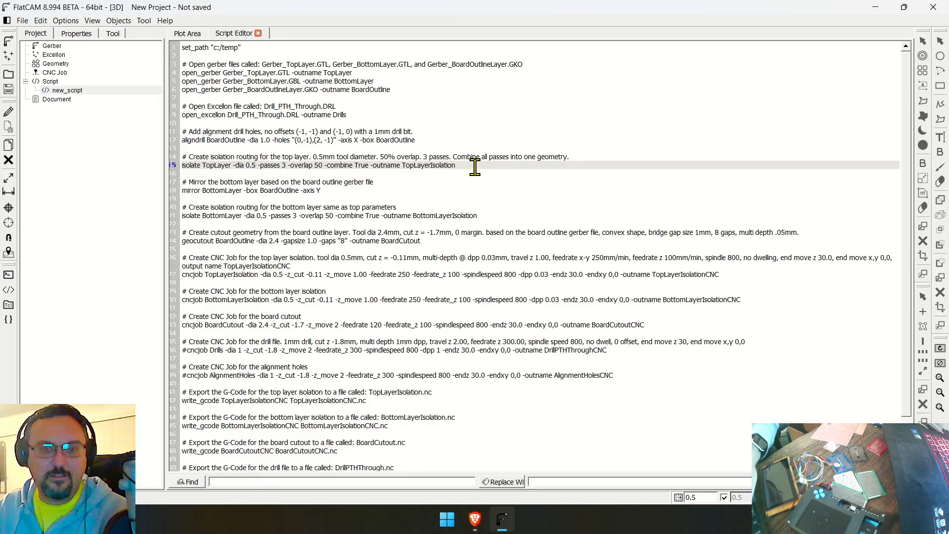
{"action": "left_click", "coordinate": [331, 182]}
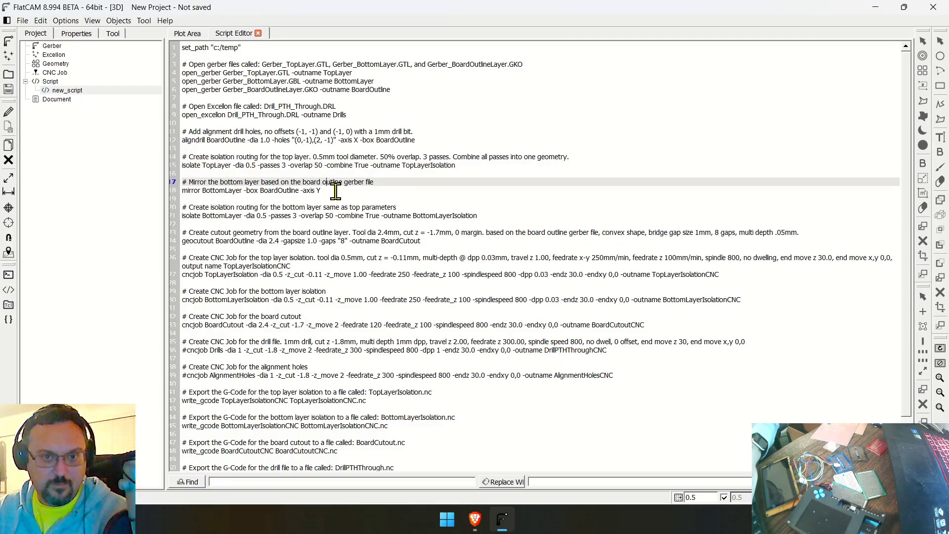
{"action": "left_click", "coordinate": [334, 190]}
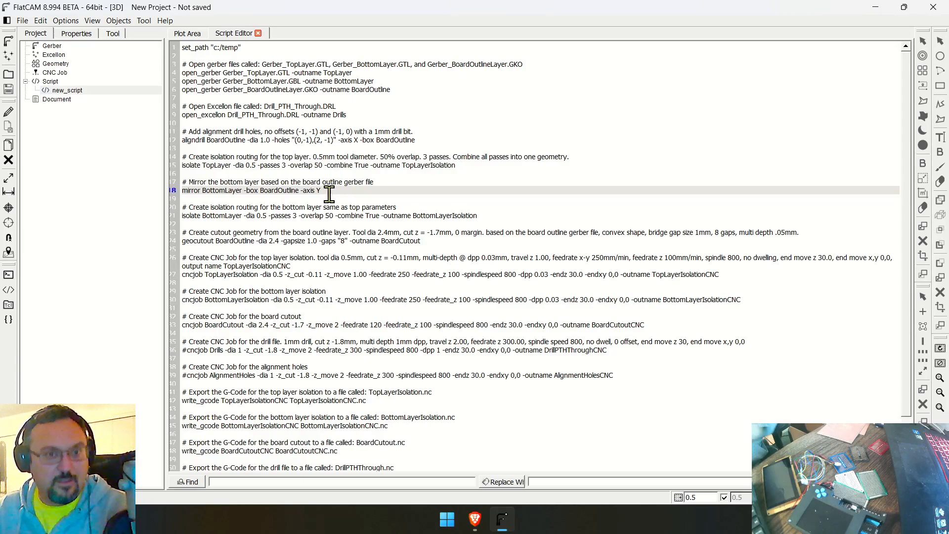
Step: Examine the BottomLayer isolation routing command, its comment and its BottomLayerIsolation output name
{"action": "left_click", "coordinate": [487, 215]}
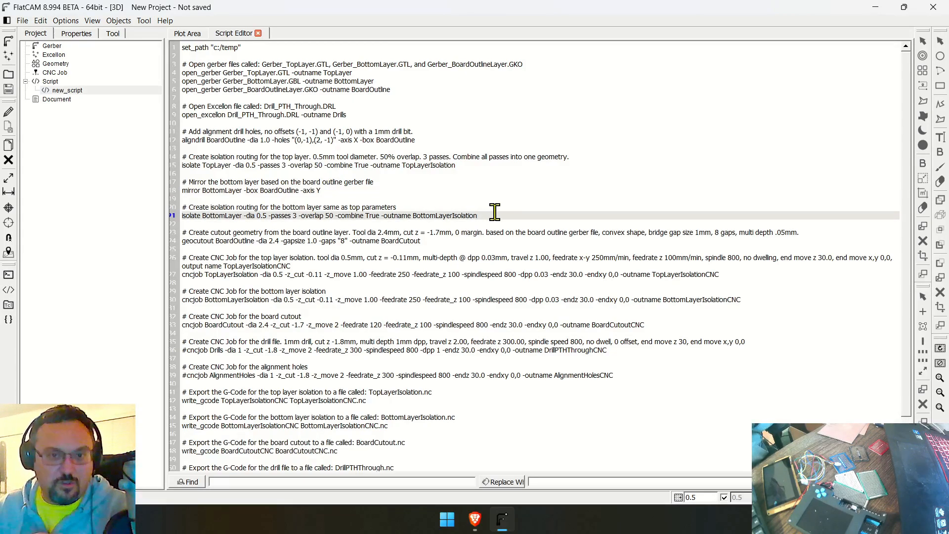
{"action": "left_click_drag", "start_coordinate": [495, 215], "coordinate": [96, 210]}
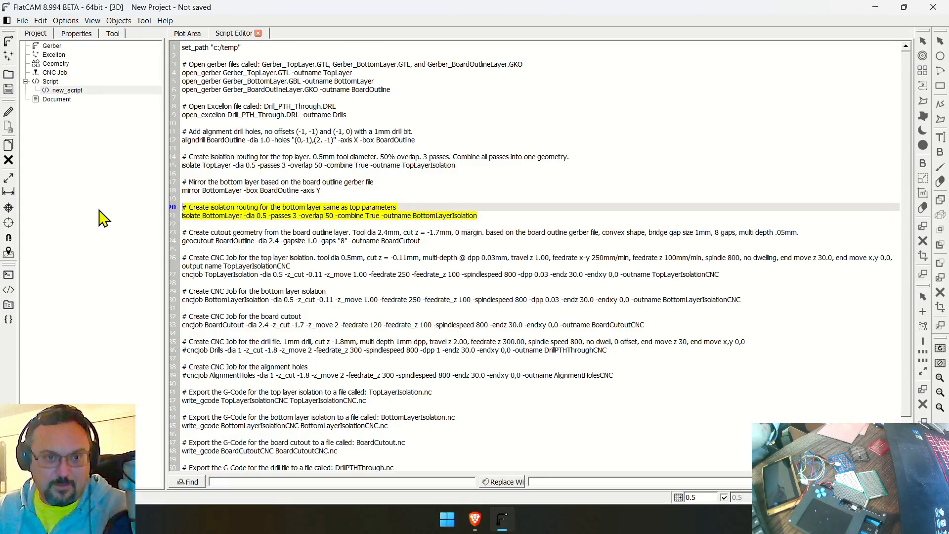
{"action": "left_click", "coordinate": [457, 216]}
{"action": "triple_click", "coordinate": [305, 215]}
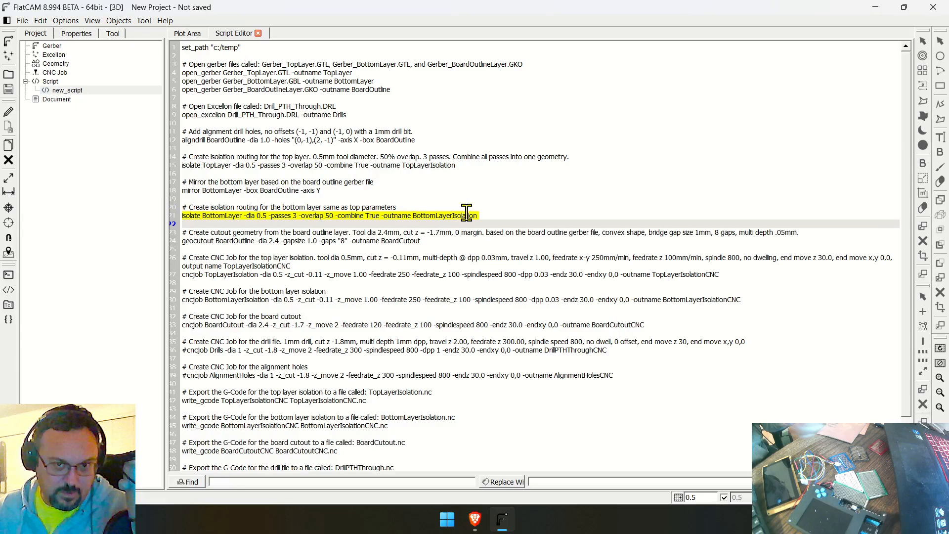
{"action": "left_click", "coordinate": [503, 216]}
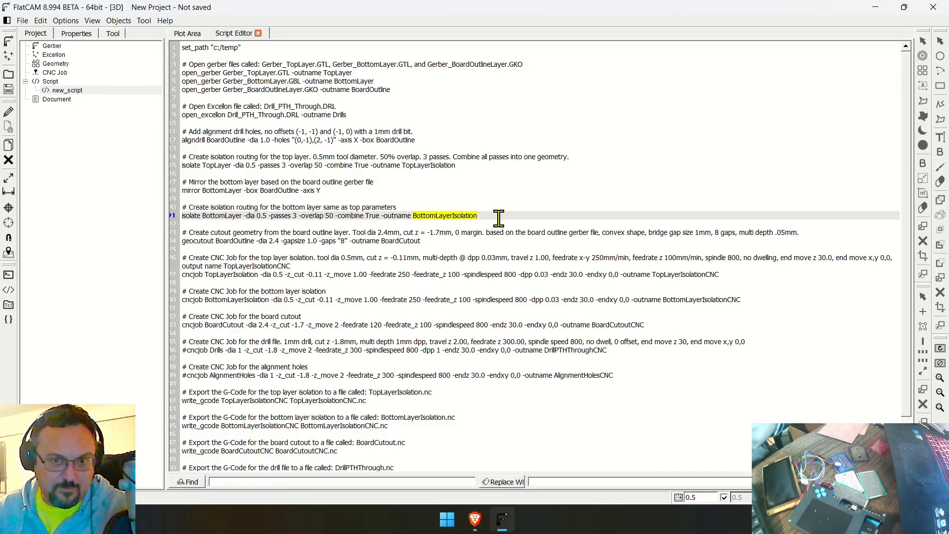
{"action": "left_click", "coordinate": [501, 218]}
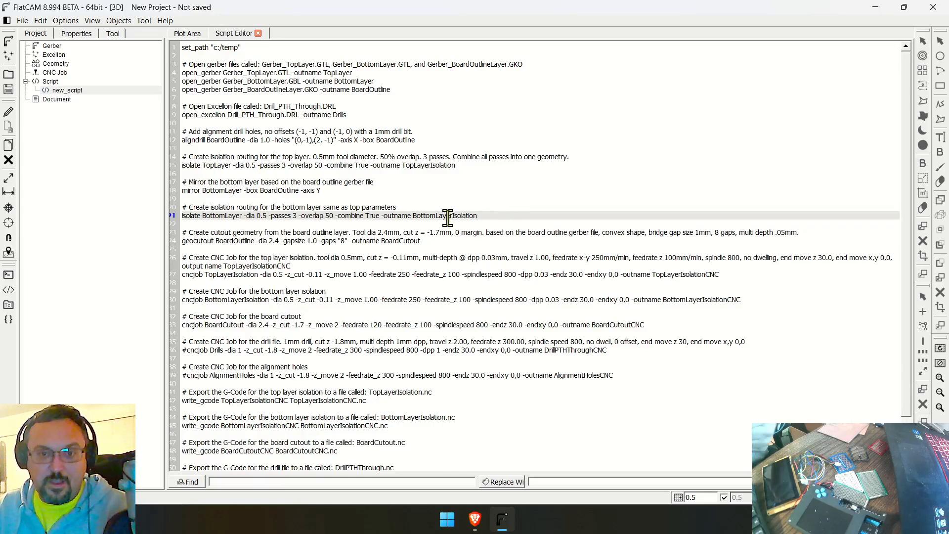
{"action": "left_click", "coordinate": [178, 208], "text": "shift"}
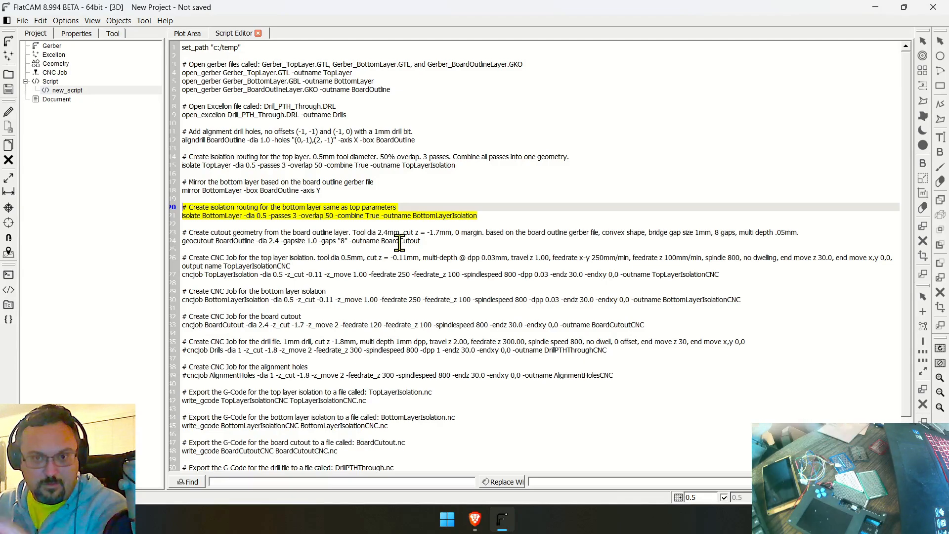
Step: Examine the geocutout command for BoardOutline, the cncjob commands for both isolation layers, and the script's set_path line
{"action": "left_click", "coordinate": [433, 248]}
{"action": "left_click", "coordinate": [438, 241]}
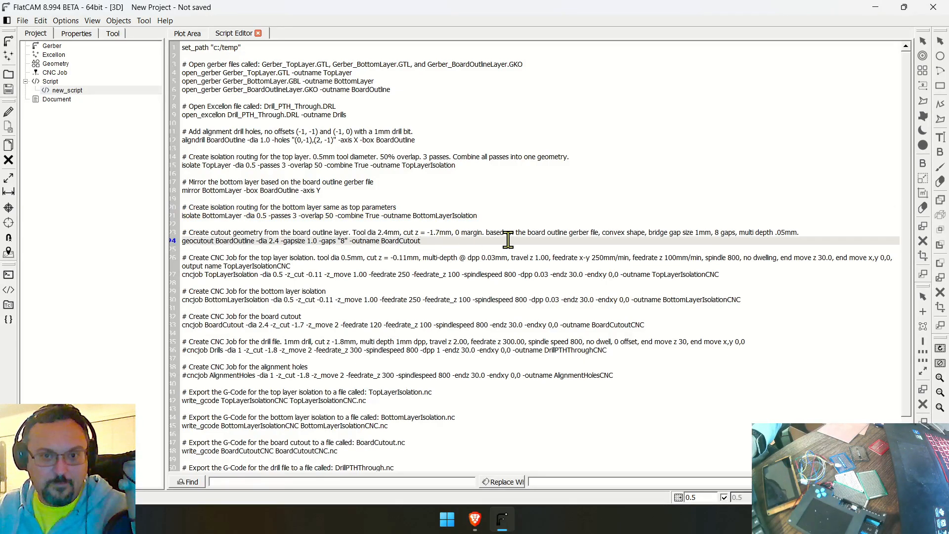
{"action": "scroll", "coordinate": [438, 240], "scroll_direction": "down", "scroll_amount": 2}
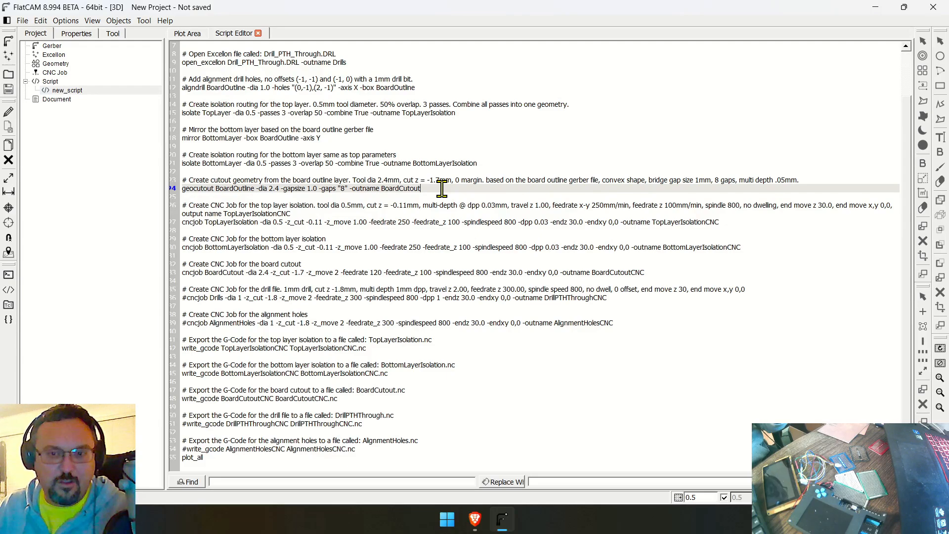
{"action": "left_click", "coordinate": [362, 213]}
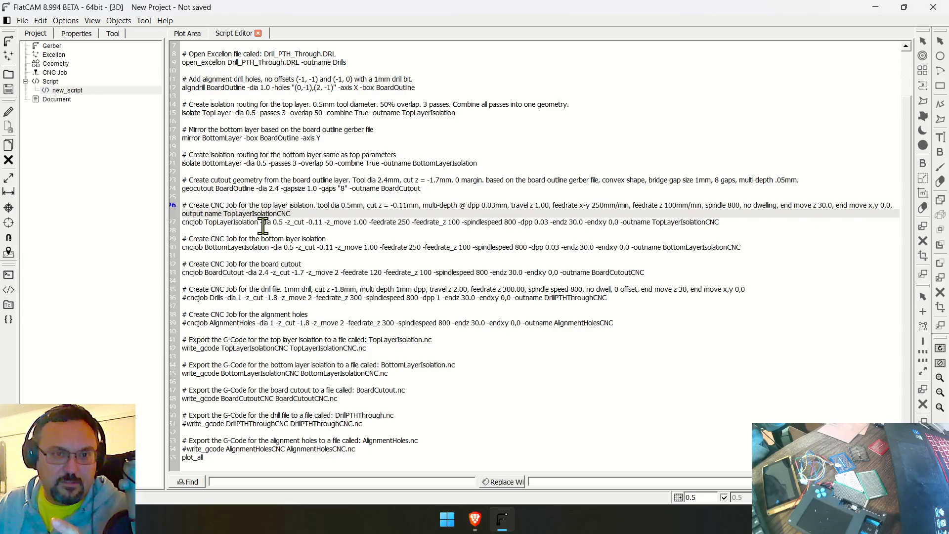
{"action": "left_click", "coordinate": [449, 190]}
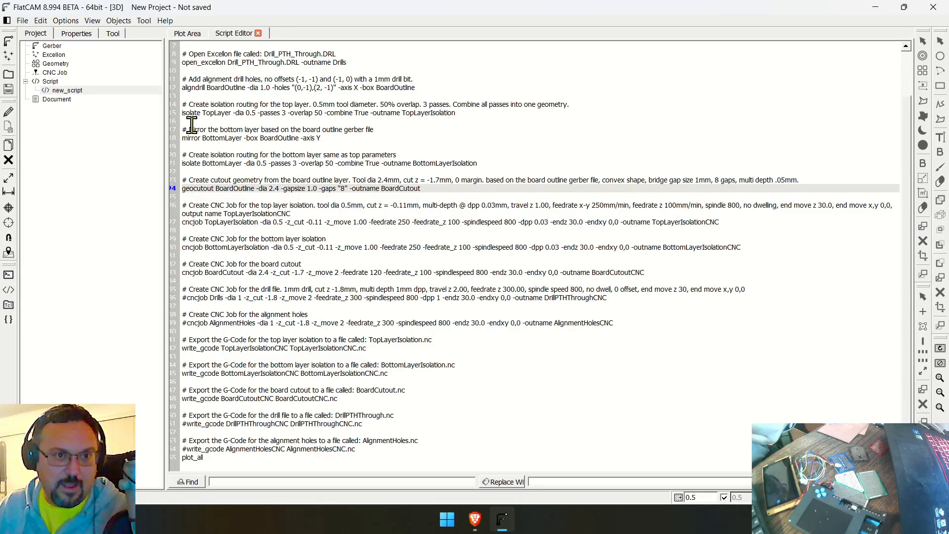
{"action": "left_click", "coordinate": [471, 247]}
{"action": "scroll", "coordinate": [473, 248], "scroll_direction": "up", "scroll_amount": 2}
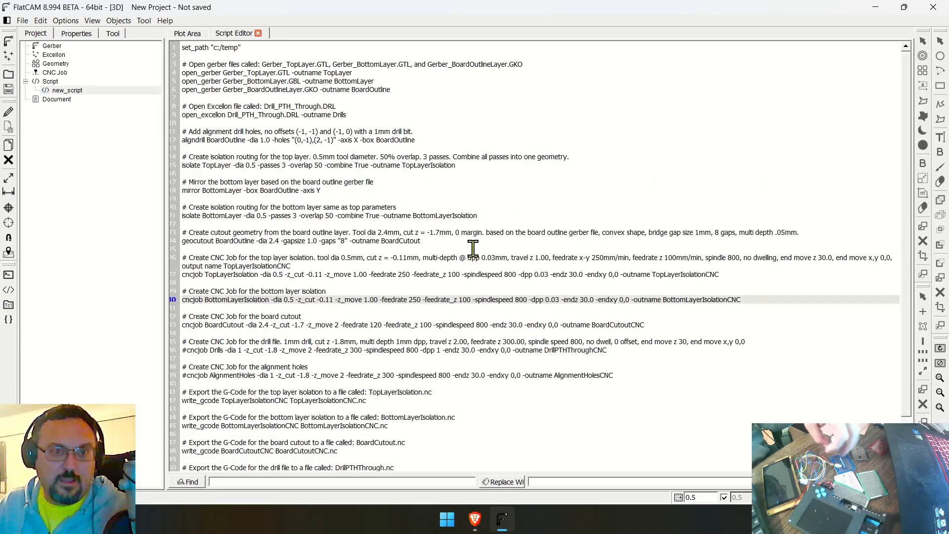
{"action": "left_click", "coordinate": [284, 48]}
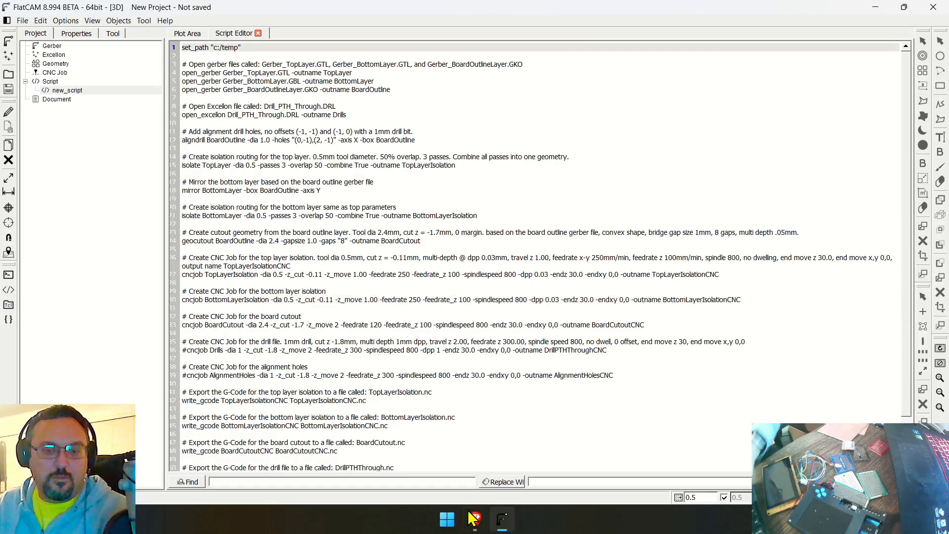
Step: Switch to EasyEDA and generate the PCB fabrication Gerber files for the Mikrobus board
{"action": "mouse_move", "coordinate": [473, 517]}
{"action": "left_click", "coordinate": [427, 443]}
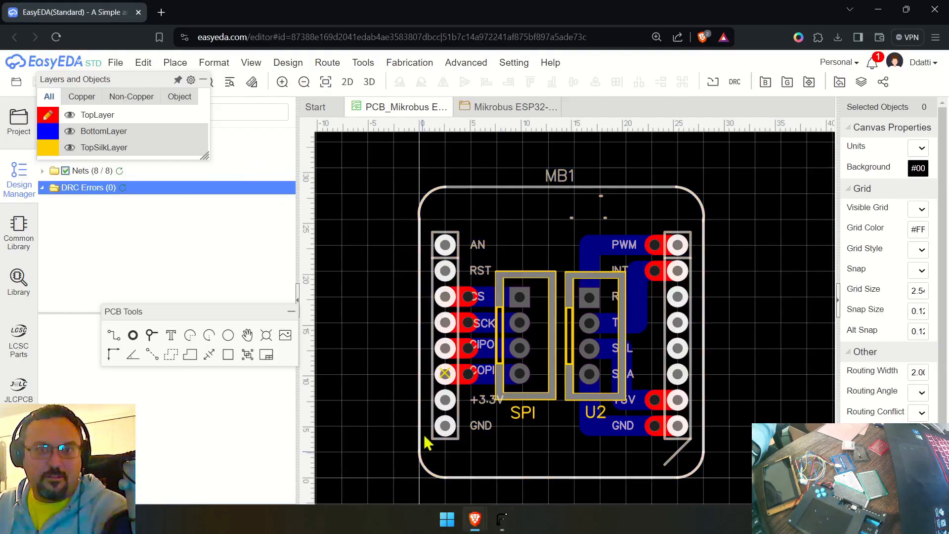
{"action": "left_click", "coordinate": [409, 63]}
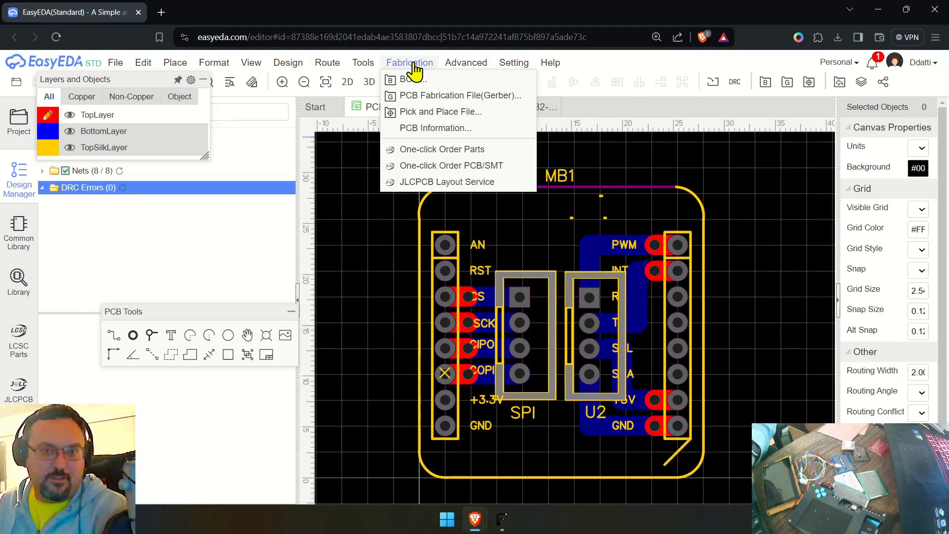
{"action": "left_click", "coordinate": [448, 95]}
{"action": "left_click", "coordinate": [438, 300]}
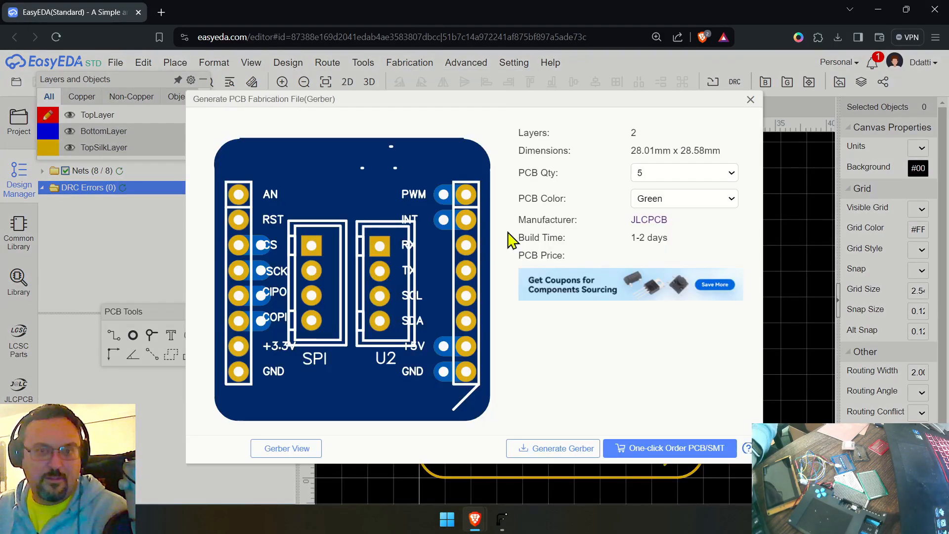
{"action": "left_click", "coordinate": [558, 450]}
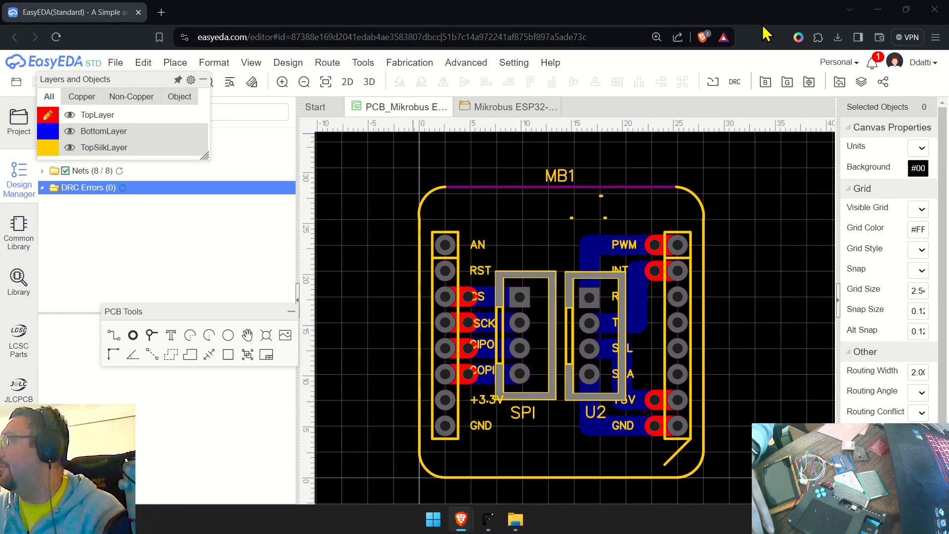
Step: Switch back to FlatCAM, check the script's Gerber opening and board cutout commands, and run the script
{"action": "key", "text": "alt+Tab"}
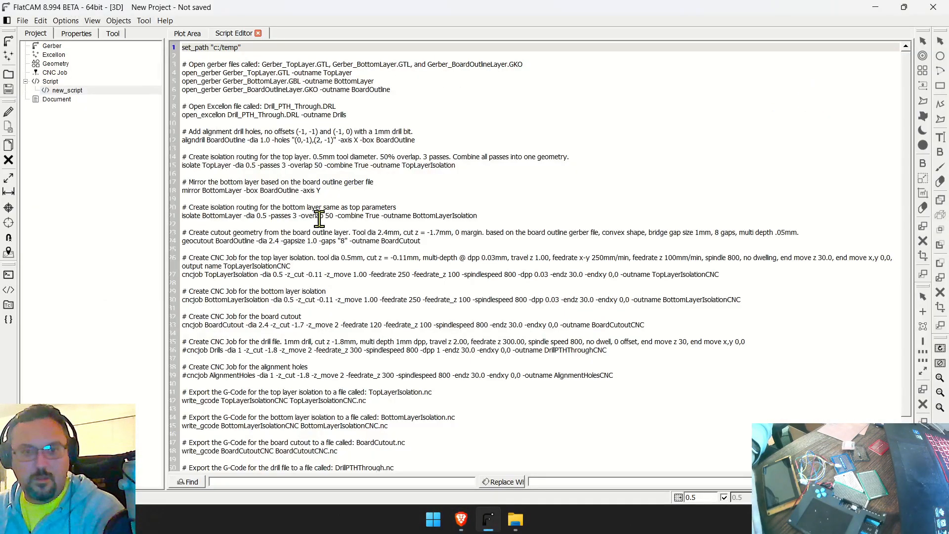
{"action": "left_click", "coordinate": [249, 64]}
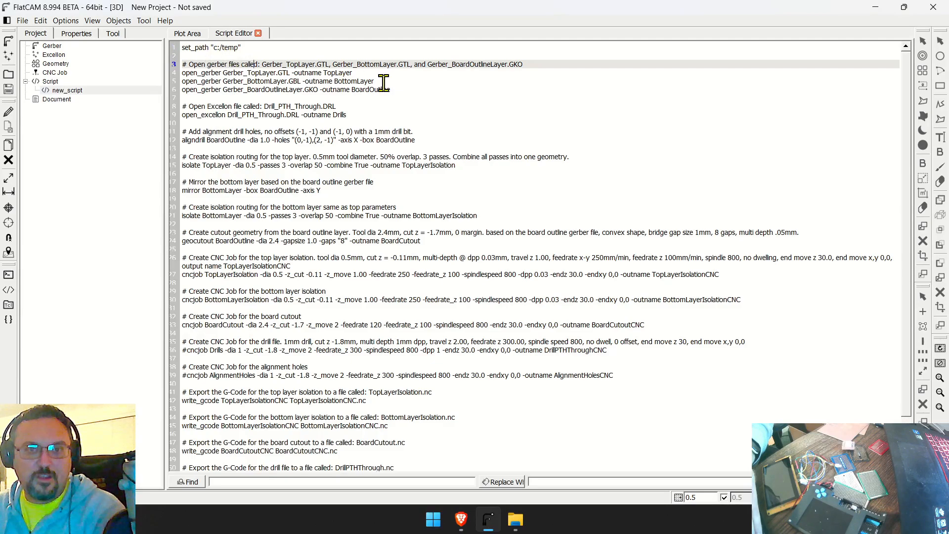
{"action": "left_click", "coordinate": [400, 91]}
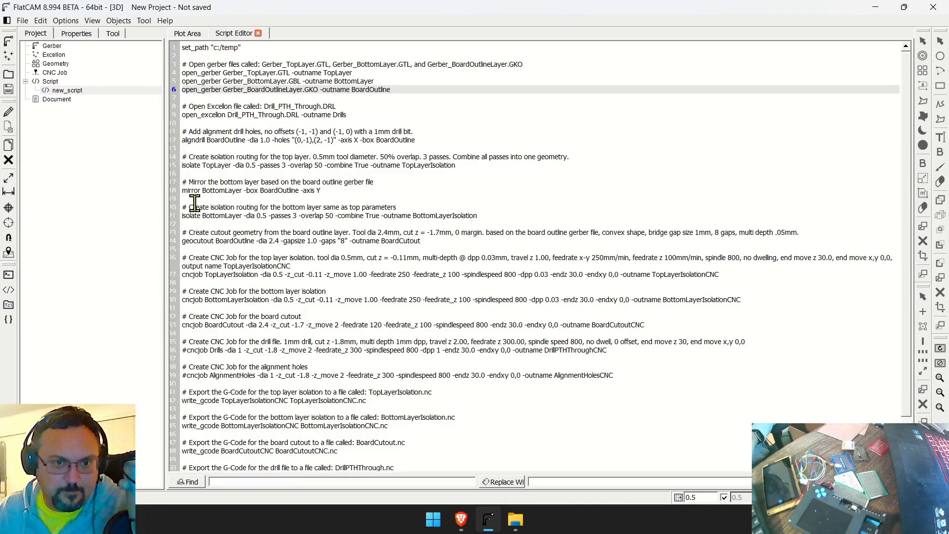
{"action": "left_click", "coordinate": [438, 249]}
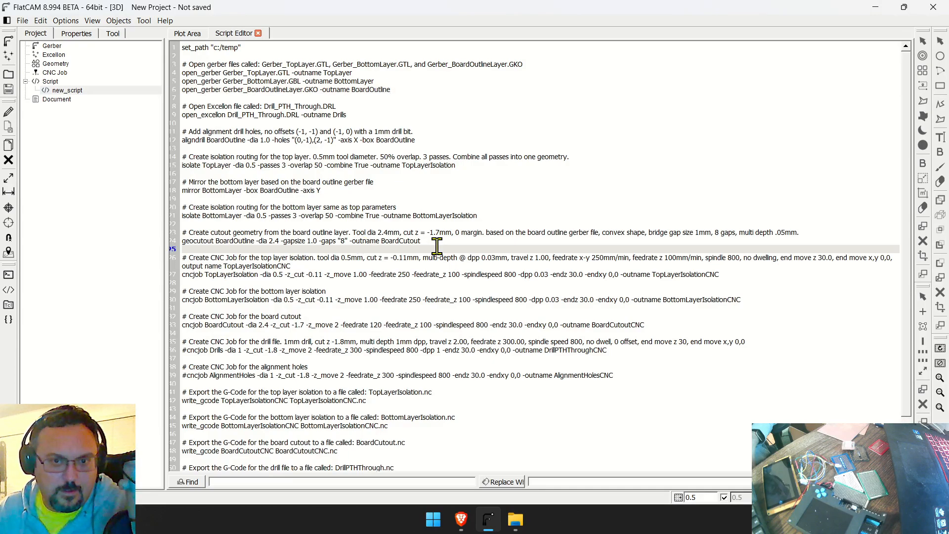
{"action": "left_click", "coordinate": [440, 244]}
{"action": "scroll", "coordinate": [440, 245], "scroll_direction": "down", "scroll_amount": 2}
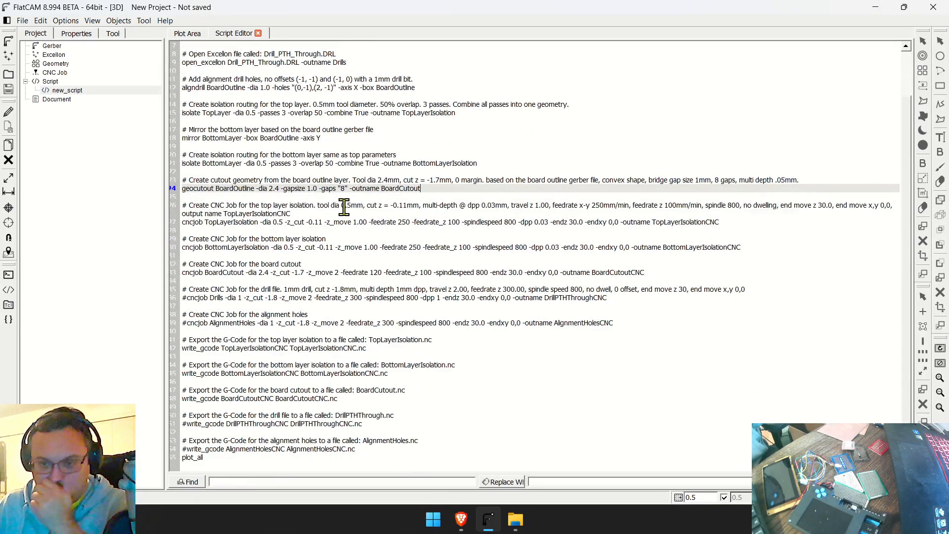
{"action": "left_click", "coordinate": [894, 482]}
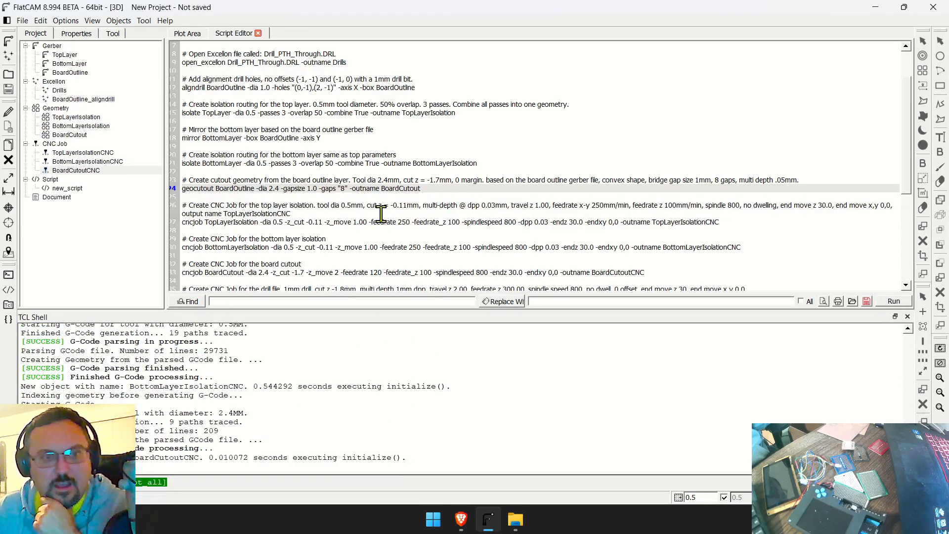
Step: Show the plot of the generated objects and examine the alignment holes, isolation toolpaths and board cutout gaps
{"action": "left_click", "coordinate": [190, 35]}
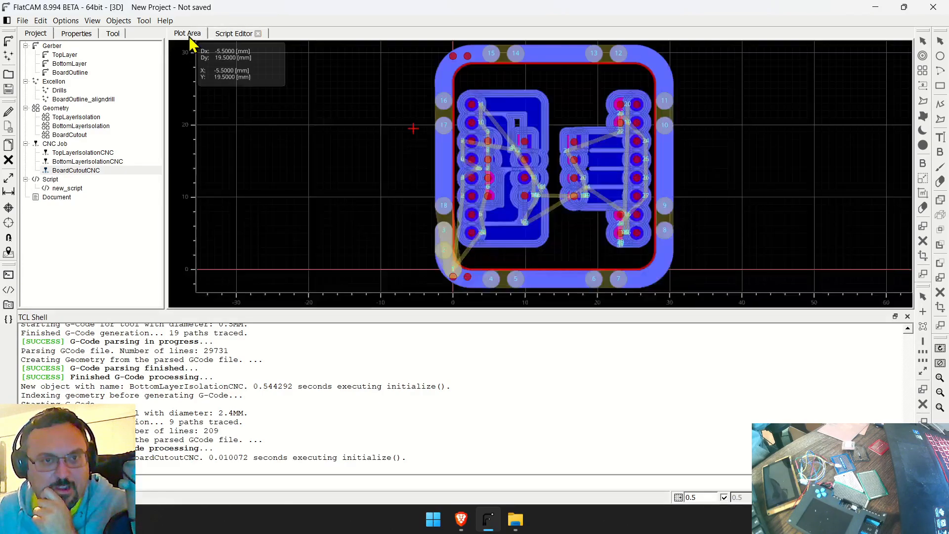
{"action": "scroll", "coordinate": [567, 149], "scroll_direction": "up", "scroll_amount": 1}
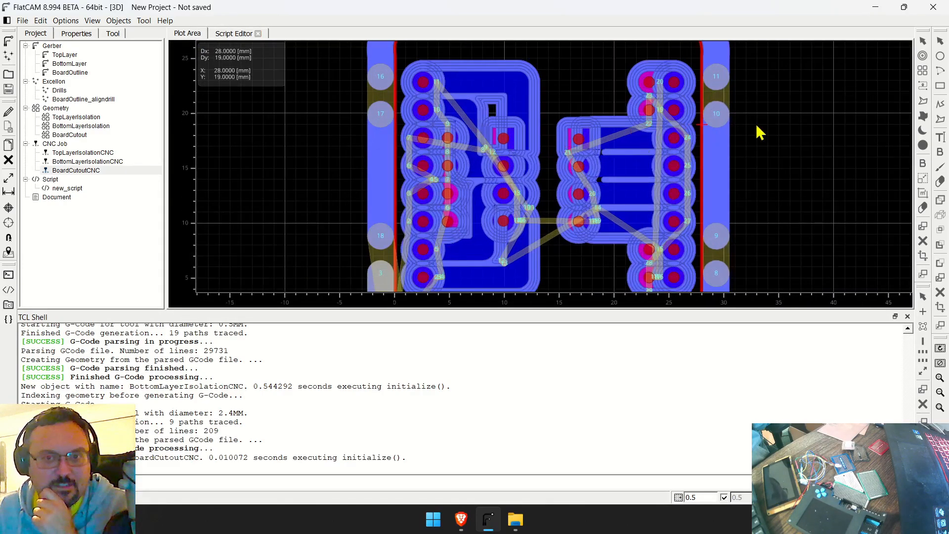
{"action": "scroll", "coordinate": [755, 124], "scroll_direction": "down", "scroll_amount": 1}
{"action": "right_click_drag", "start_coordinate": [799, 113], "coordinate": [660, 213]}
{"action": "scroll", "coordinate": [664, 199], "scroll_direction": "down", "scroll_amount": 2}
{"action": "scroll", "coordinate": [663, 205], "scroll_direction": "up", "scroll_amount": 2}
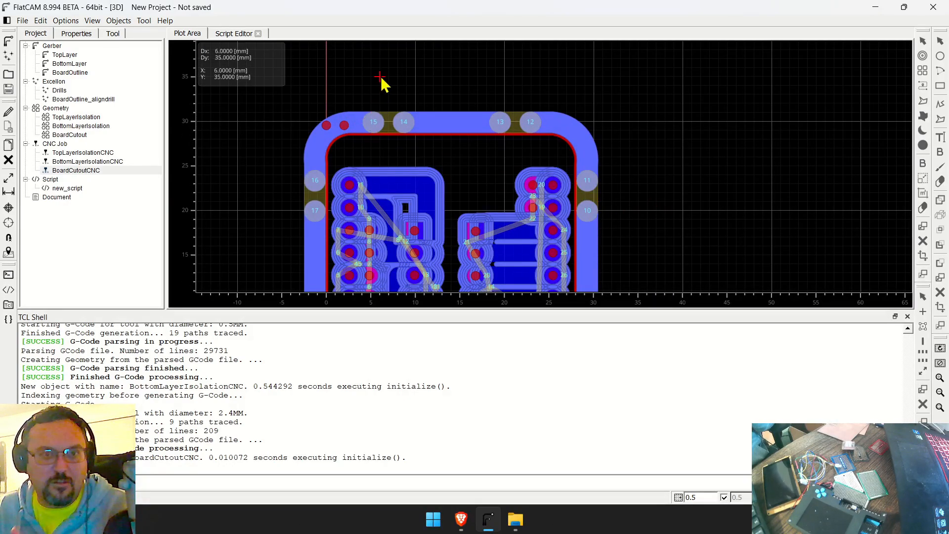
{"action": "right_click_drag", "start_coordinate": [232, 186], "coordinate": [313, 174]}
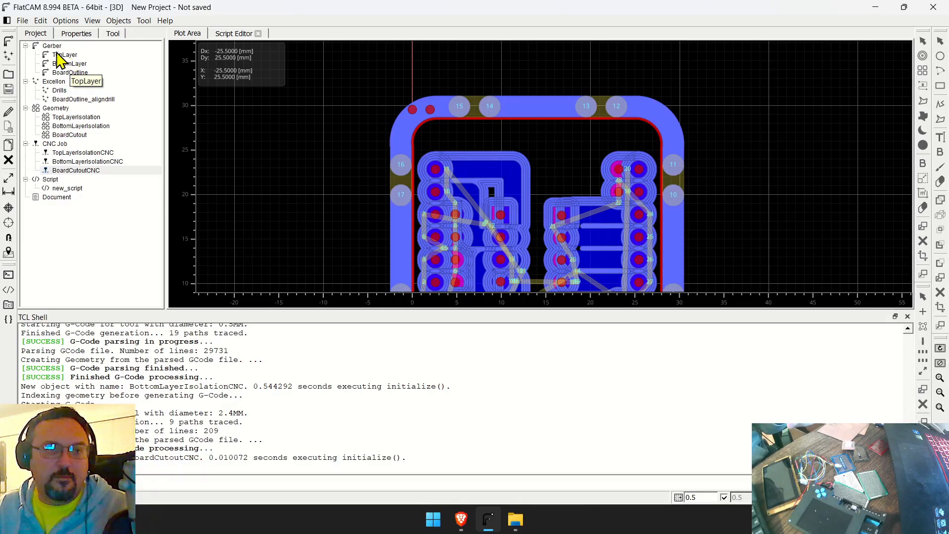
Step: Select the TopLayer Gerber object in the project tree and widen the tree's pane
{"action": "left_click", "coordinate": [66, 73]}
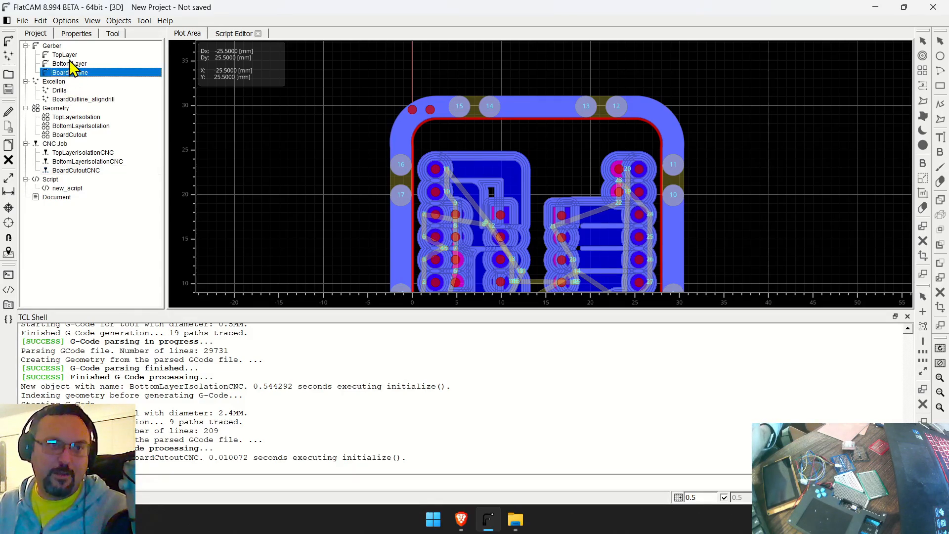
{"action": "left_click", "coordinate": [70, 55]}
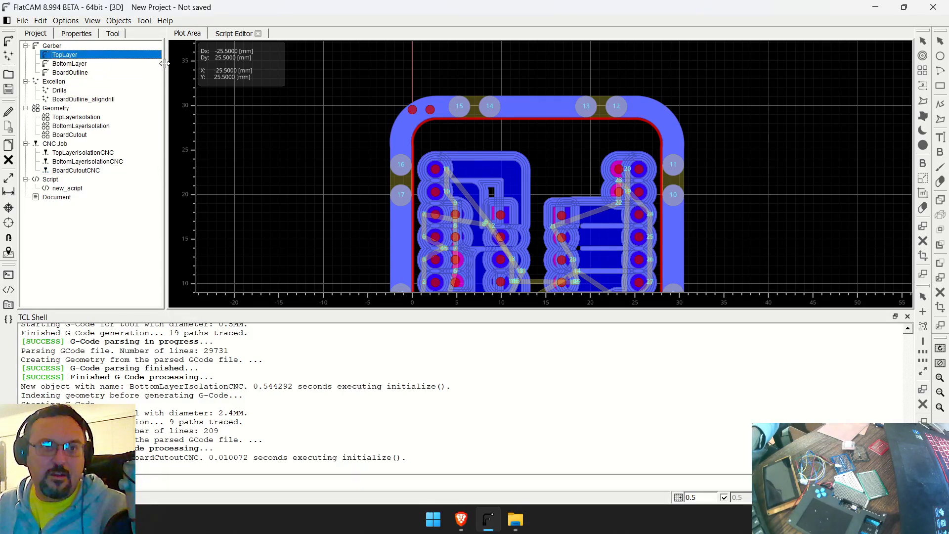
{"action": "left_click_drag", "start_coordinate": [192, 66], "coordinate": [212, 74]}
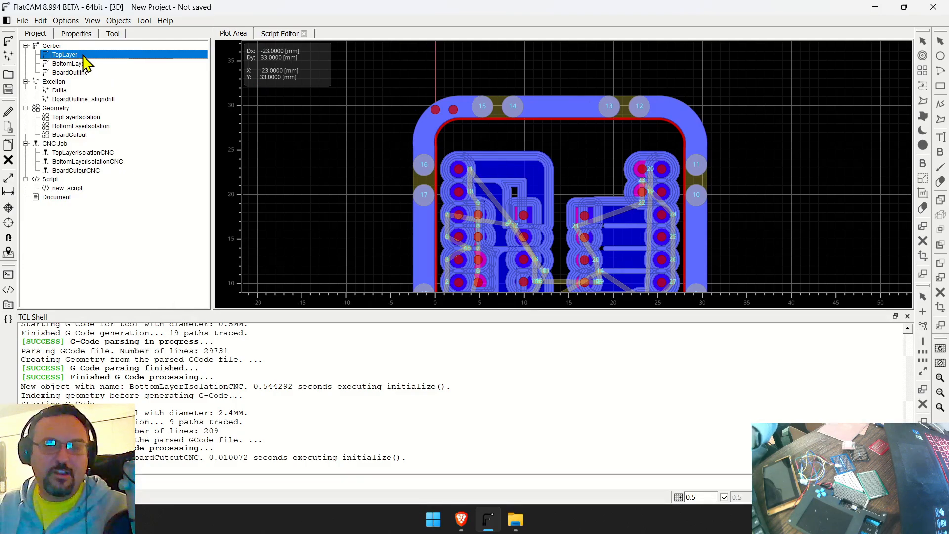
Step: Open the 2-Sided PCB tool, review its mirror and PCB alignment settings, and return to the project's object list
{"action": "right_click_drag", "start_coordinate": [339, 190], "coordinate": [413, 168]}
{"action": "left_click", "coordinate": [145, 20]}
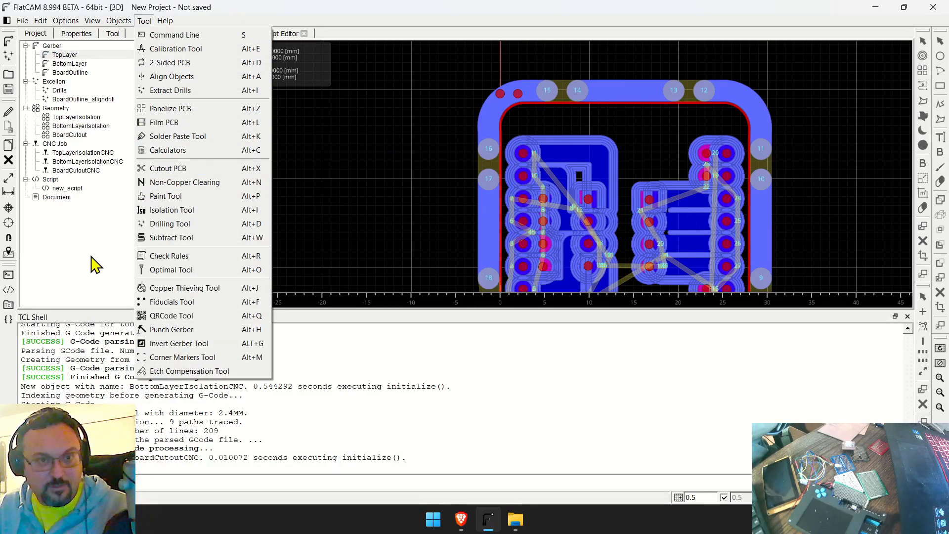
{"action": "left_click", "coordinate": [188, 63]}
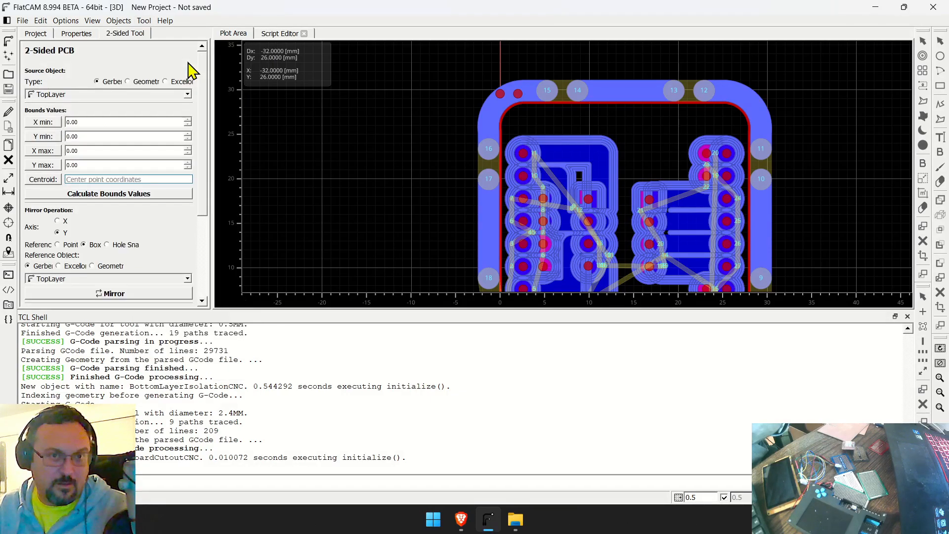
{"action": "scroll", "coordinate": [104, 235], "scroll_direction": "down", "scroll_amount": 3}
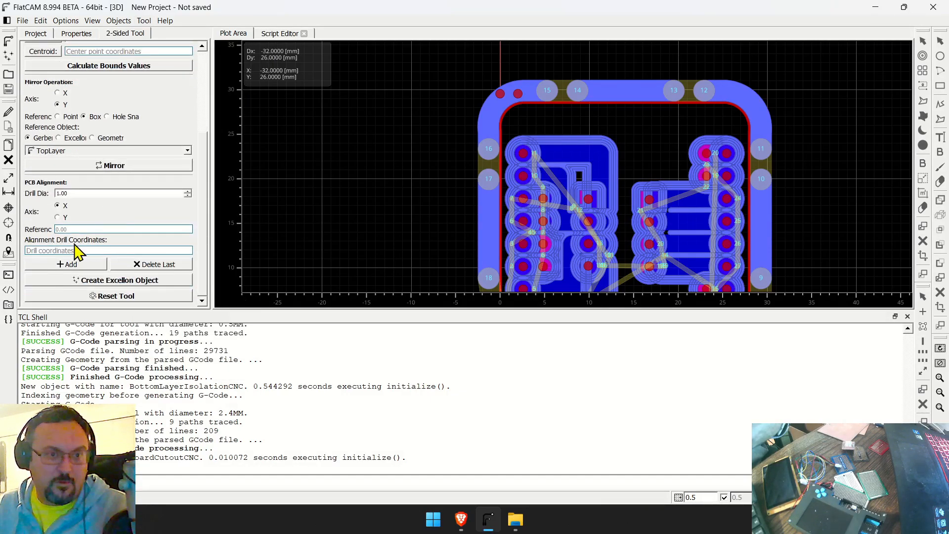
{"action": "right_click_drag", "start_coordinate": [424, 267], "coordinate": [365, 151]}
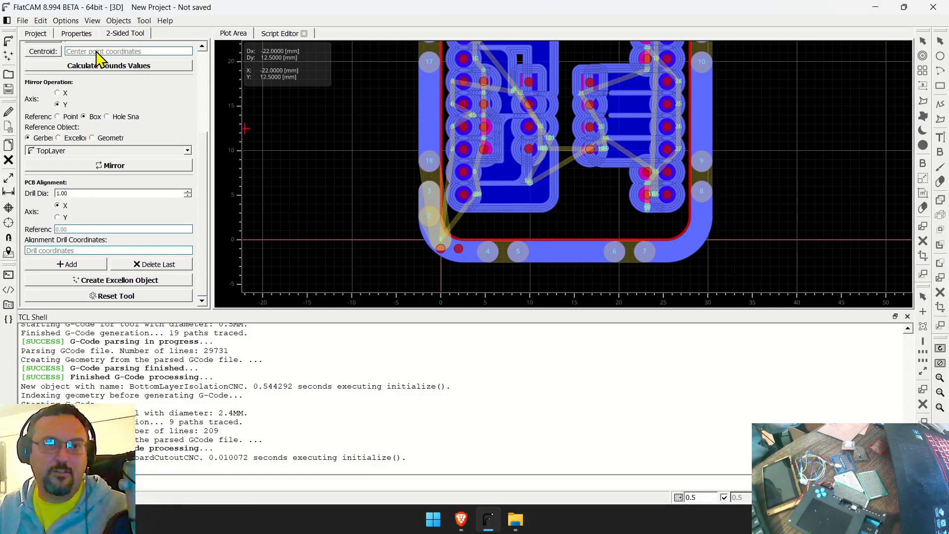
{"action": "left_click", "coordinate": [49, 33]}
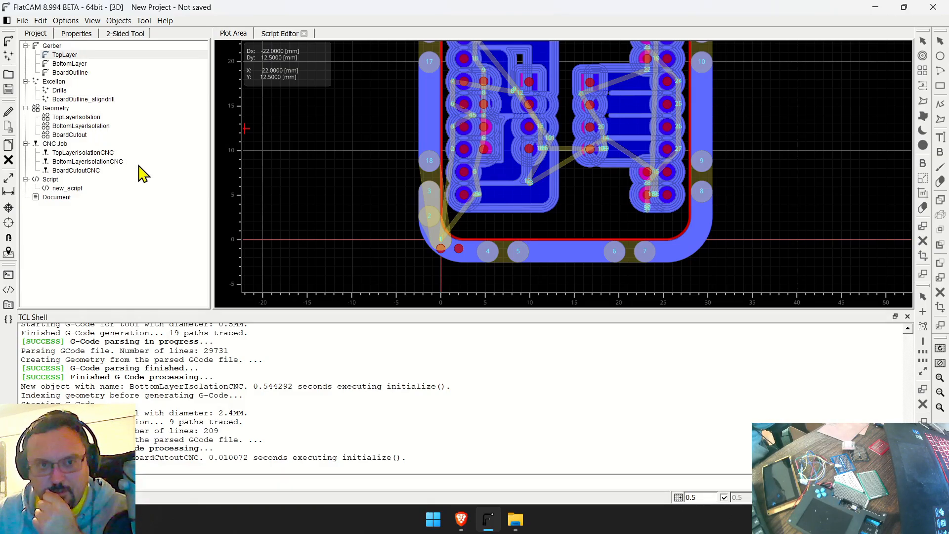
{"action": "middle_click_drag", "start_coordinate": [395, 154], "coordinate": [364, 219]}
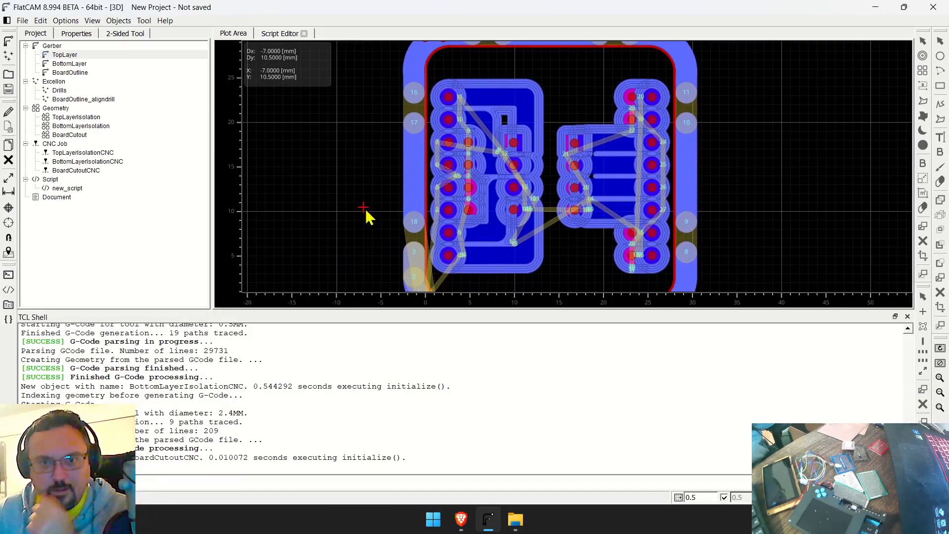
{"action": "left_click", "coordinate": [135, 35]}
{"action": "left_click", "coordinate": [38, 35]}
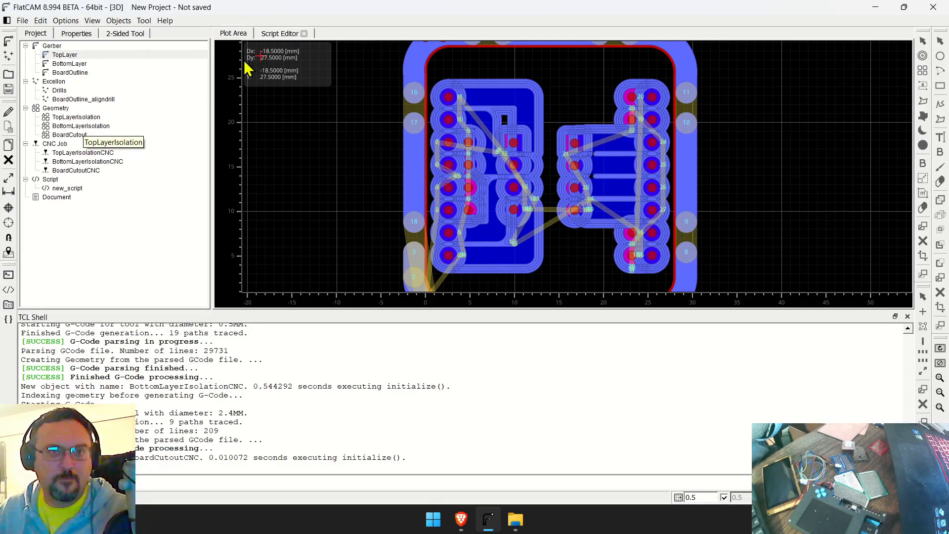
Step: Review the script's board cutout geometry command and the CNC job commands below it
{"action": "left_click", "coordinate": [280, 34]}
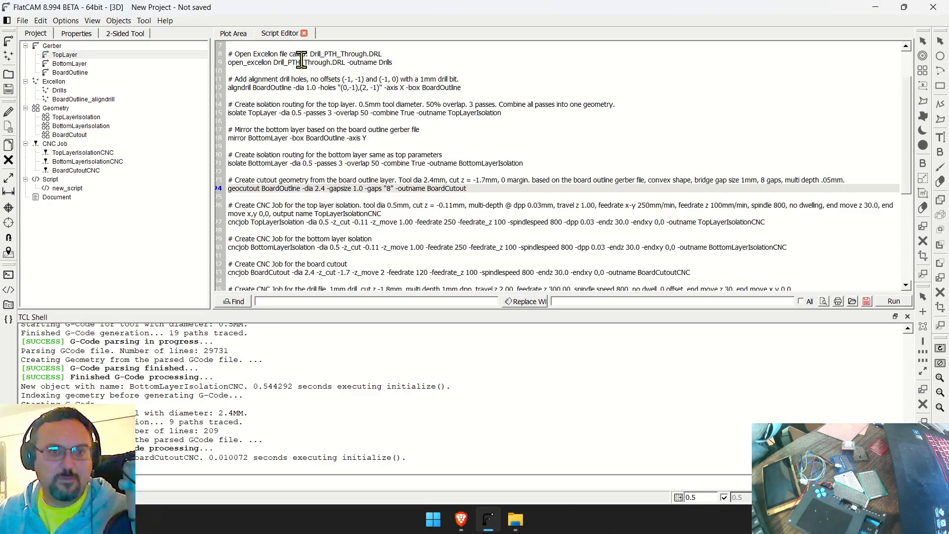
{"action": "right_click", "coordinate": [470, 197]}
{"action": "left_click", "coordinate": [471, 180]}
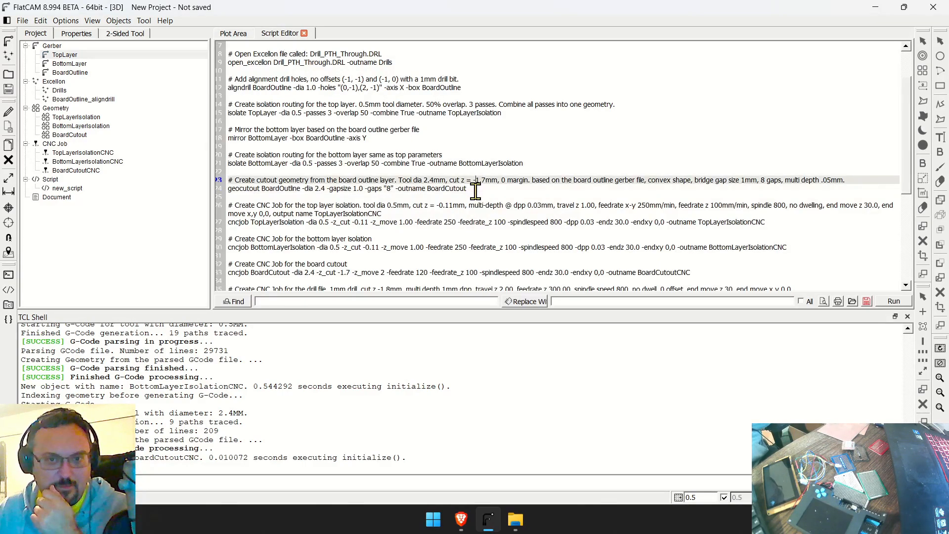
{"action": "scroll", "coordinate": [475, 192], "scroll_direction": "down", "scroll_amount": 2}
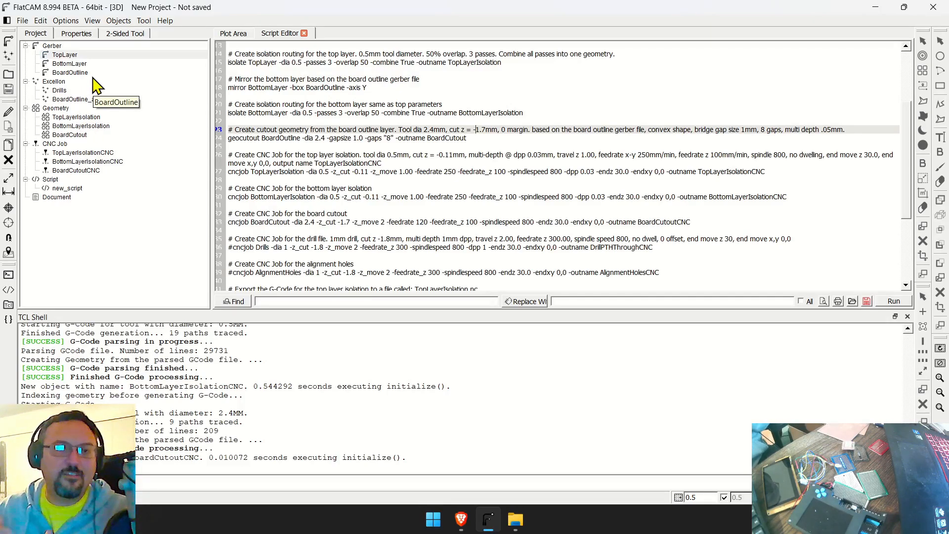
Step: Show the plot of the board's upper part and select the Drills and then the TopLayerIsolation object in the project tree
{"action": "left_click", "coordinate": [232, 34]}
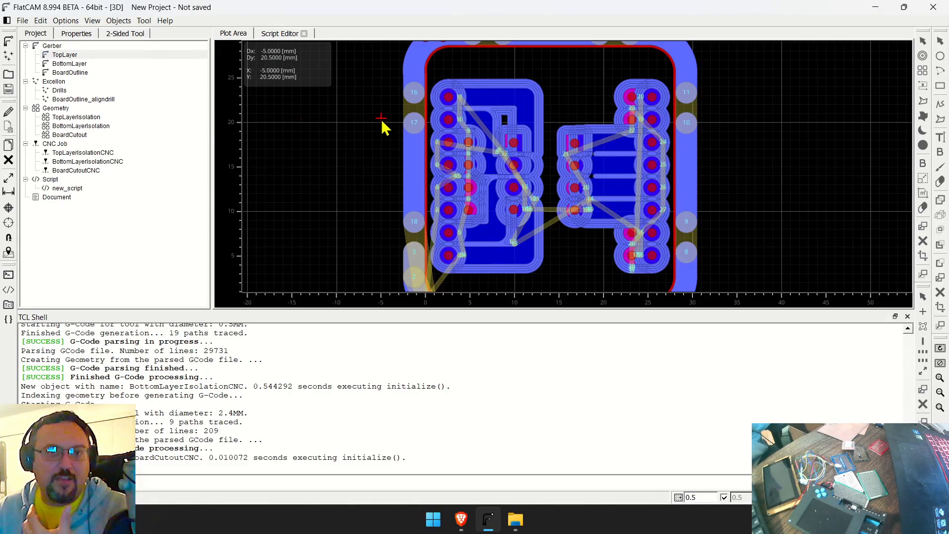
{"action": "right_click_drag", "start_coordinate": [387, 98], "coordinate": [406, 157]}
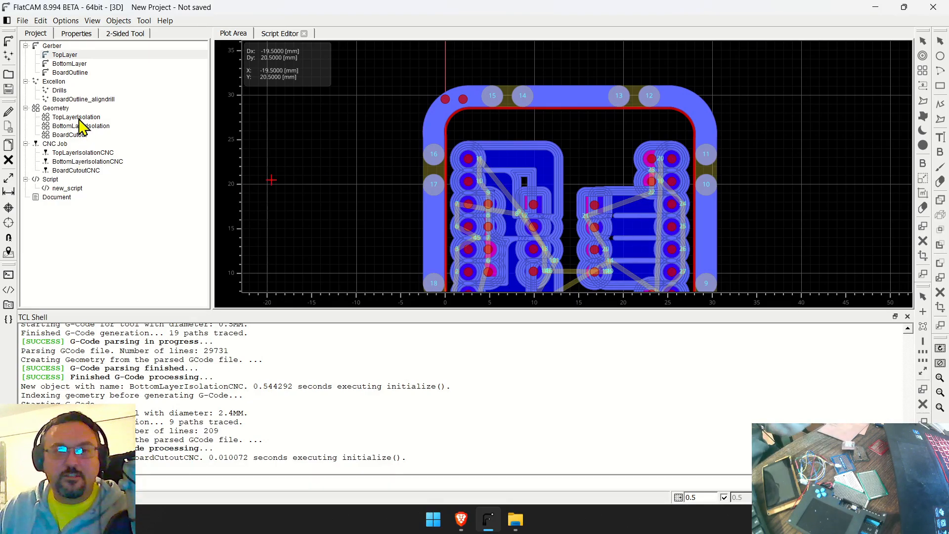
{"action": "right_click_drag", "start_coordinate": [380, 172], "coordinate": [365, 154]}
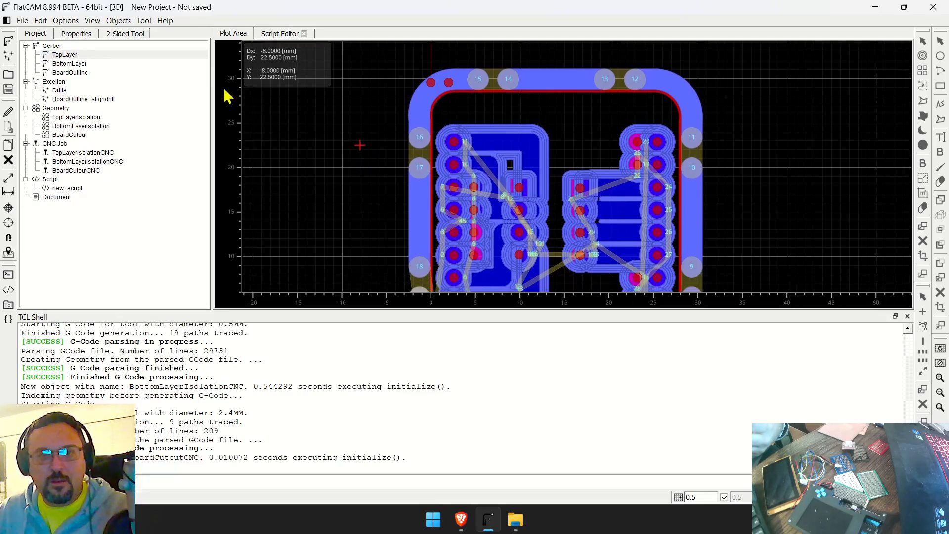
{"action": "left_click", "coordinate": [61, 90]}
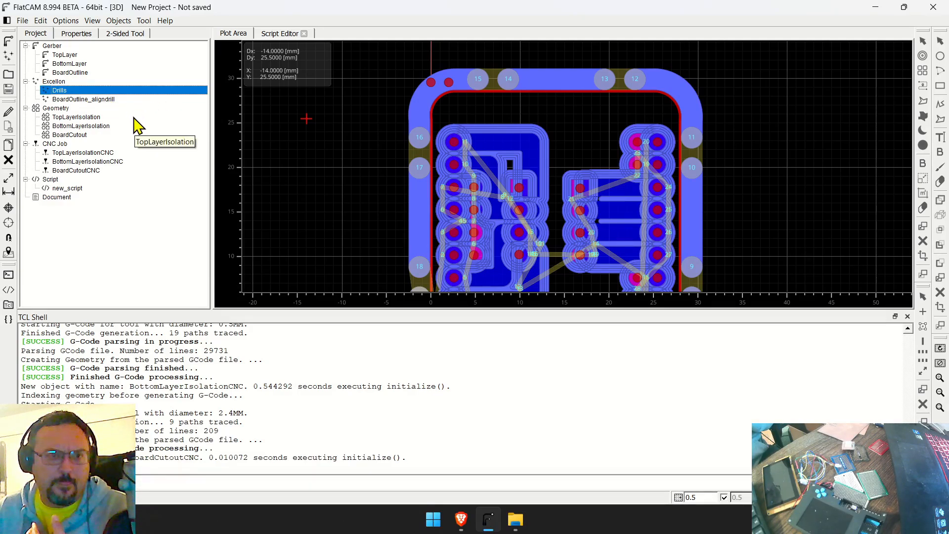
{"action": "left_click", "coordinate": [118, 117]}
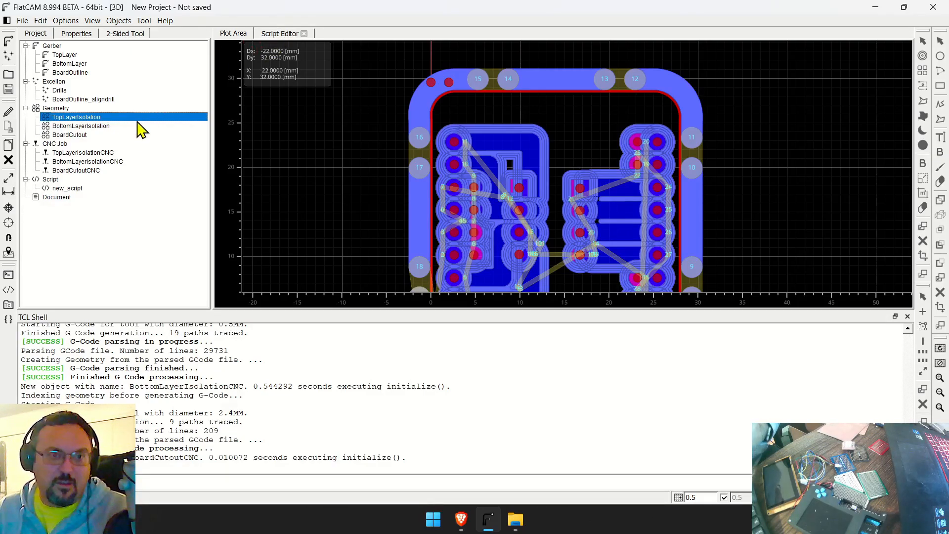
Step: Review the script's alignment drill command and the isolation routing command for the top layer
{"action": "left_click", "coordinate": [279, 33]}
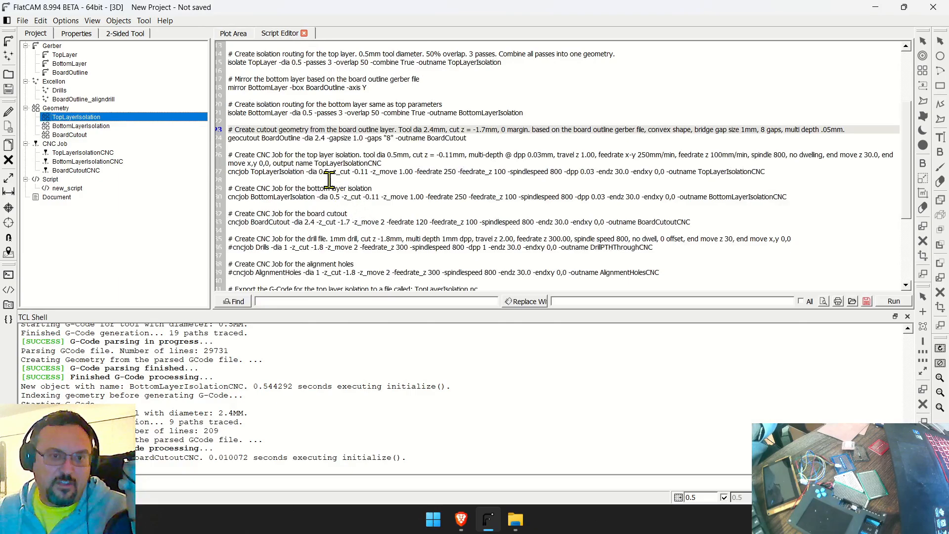
{"action": "scroll", "coordinate": [328, 122], "scroll_direction": "up", "scroll_amount": 3}
{"action": "left_click", "coordinate": [262, 115]}
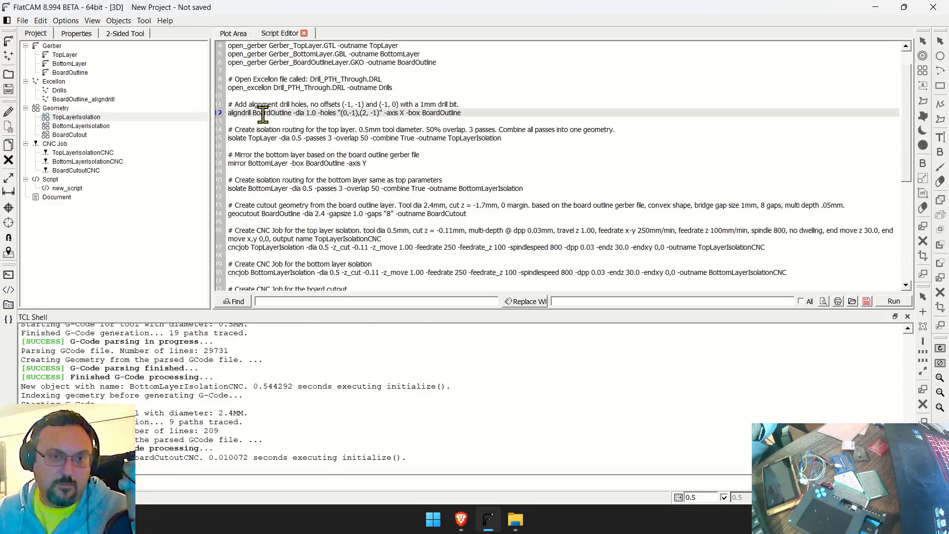
{"action": "left_click", "coordinate": [258, 145]}
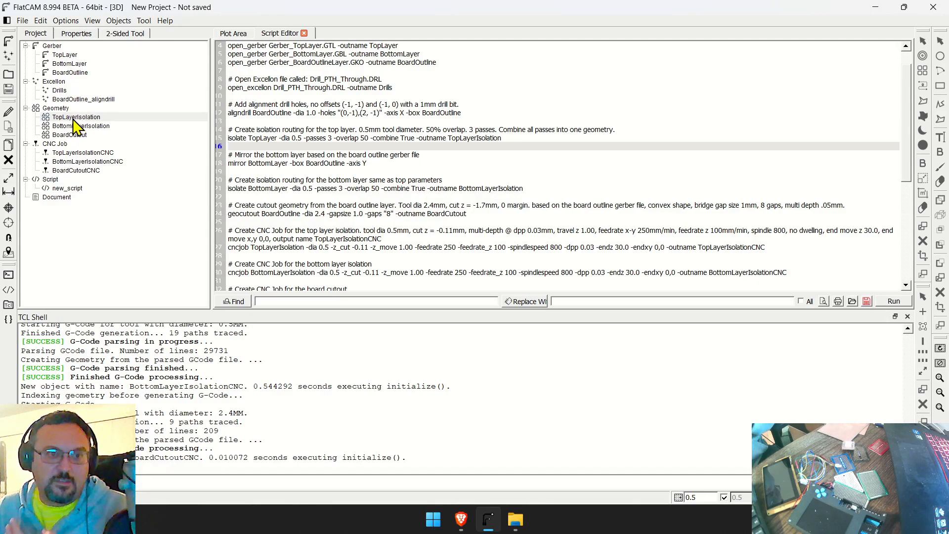
Step: Select the TopLayer Gerber object, view its properties beside the plot, and return to the project's object list
{"action": "left_click", "coordinate": [65, 55]}
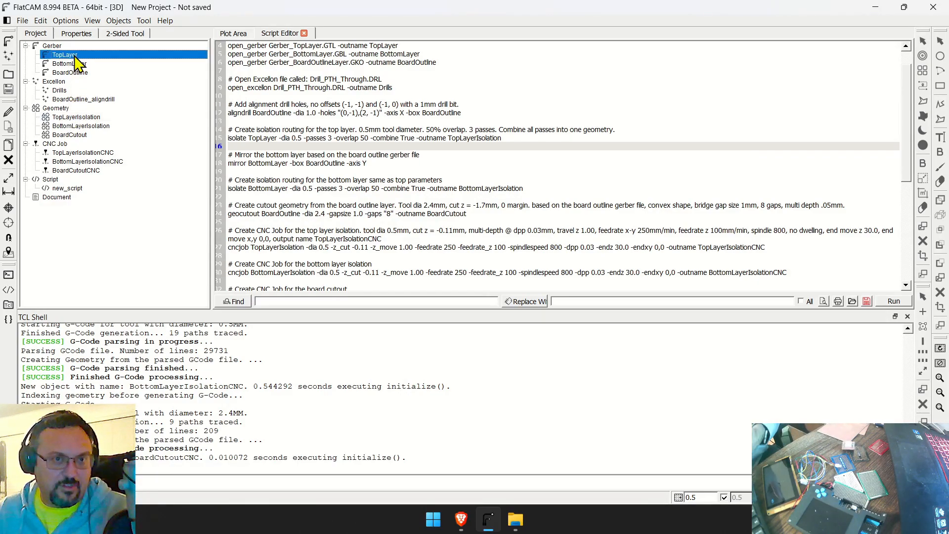
{"action": "left_click", "coordinate": [124, 33]}
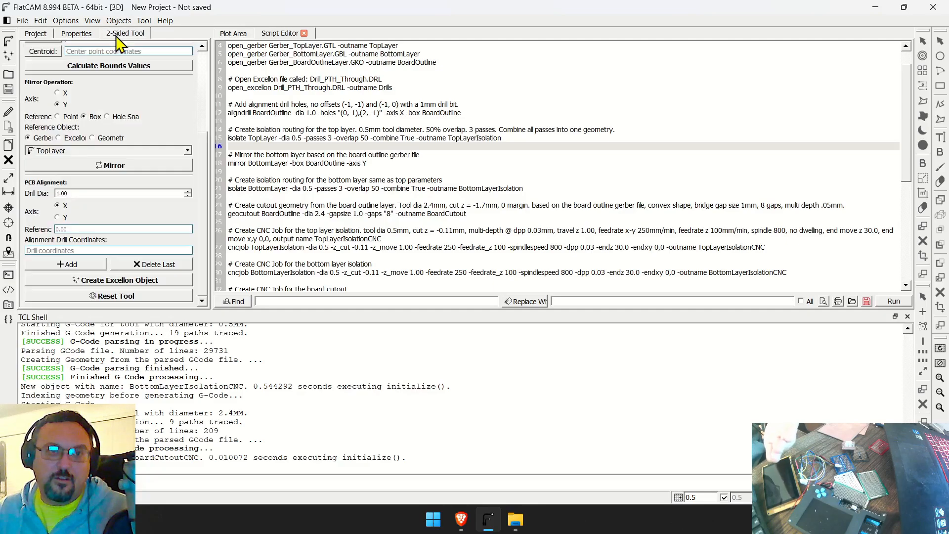
{"action": "left_click", "coordinate": [75, 34]}
{"action": "left_click", "coordinate": [233, 34]}
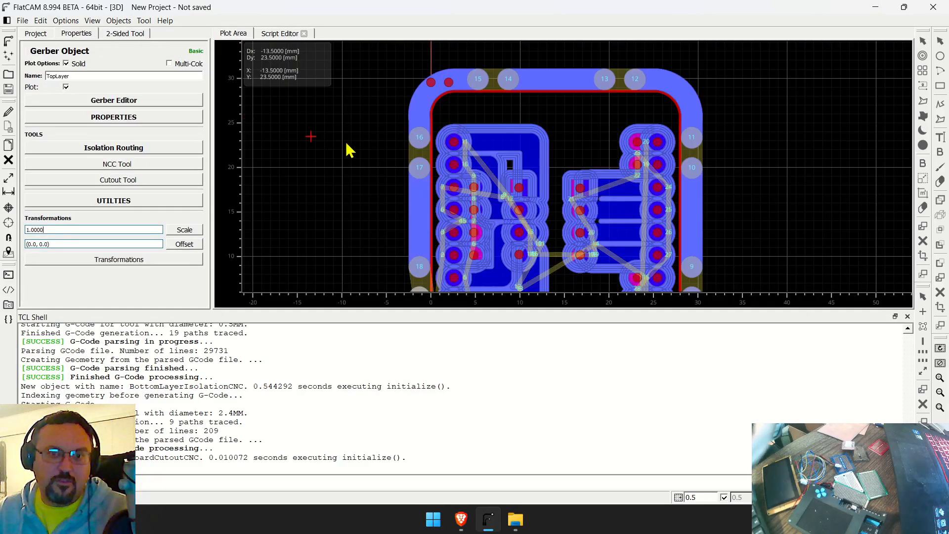
{"action": "left_click", "coordinate": [42, 35]}
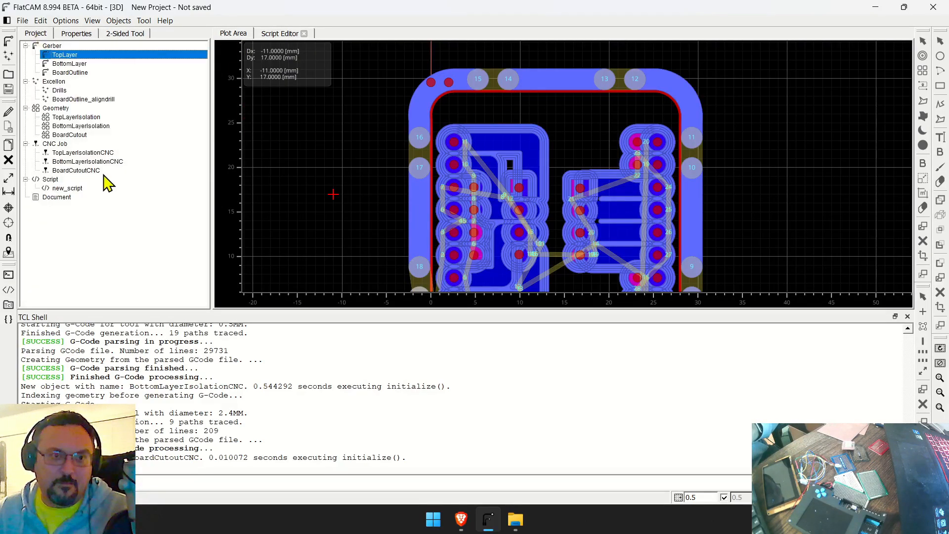
Step: Disable the plots of the TopLayerIsolationCNC, BottomLayerIsolationCNC and BoardCutoutCNC jobs
{"action": "left_click", "coordinate": [99, 153]}
{"action": "right_click", "coordinate": [101, 160]}
{"action": "left_click", "coordinate": [138, 172]}
{"action": "right_click", "coordinate": [104, 162]}
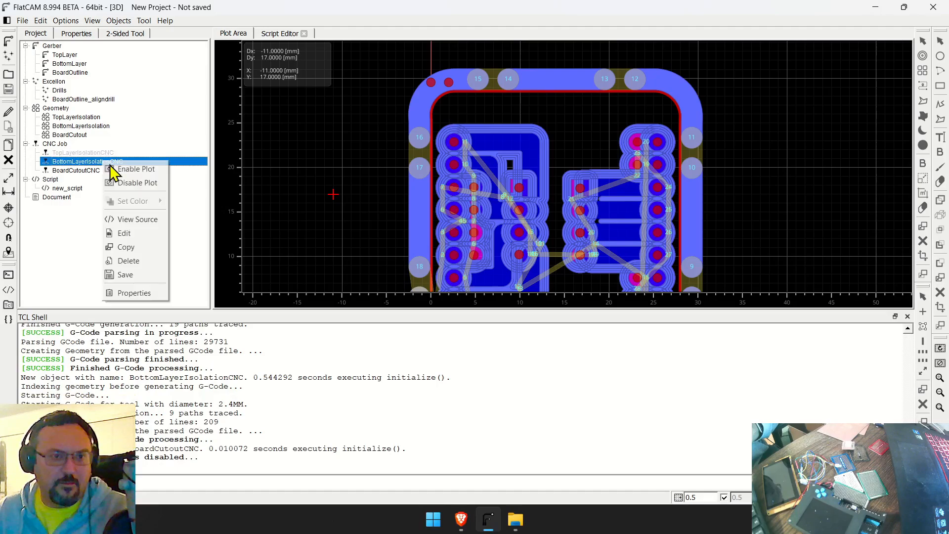
{"action": "left_click", "coordinate": [138, 183]}
{"action": "right_click", "coordinate": [93, 171]}
{"action": "left_click", "coordinate": [126, 191]}
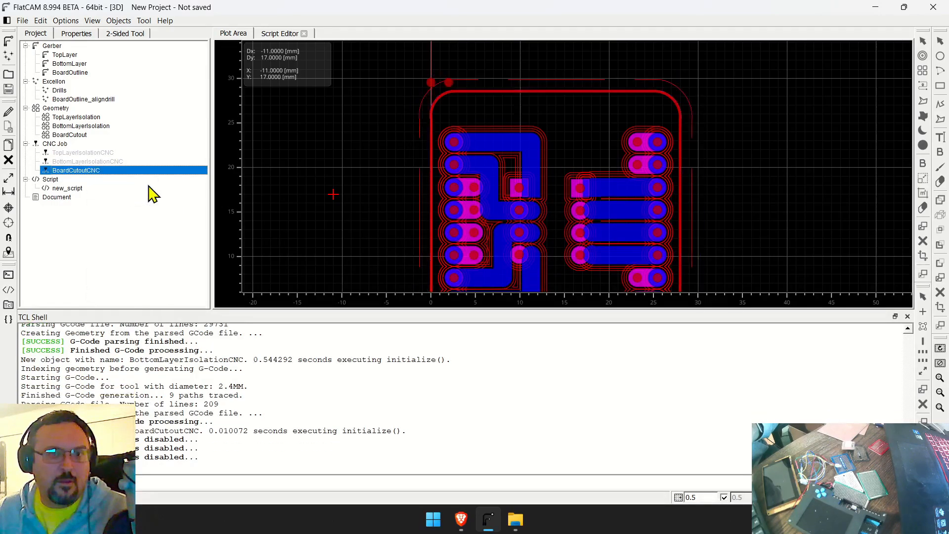
Step: Disable the plots of the BottomLayerIsolation and BoardCutout geometries and select TopLayerIsolation
{"action": "right_click", "coordinate": [100, 136]}
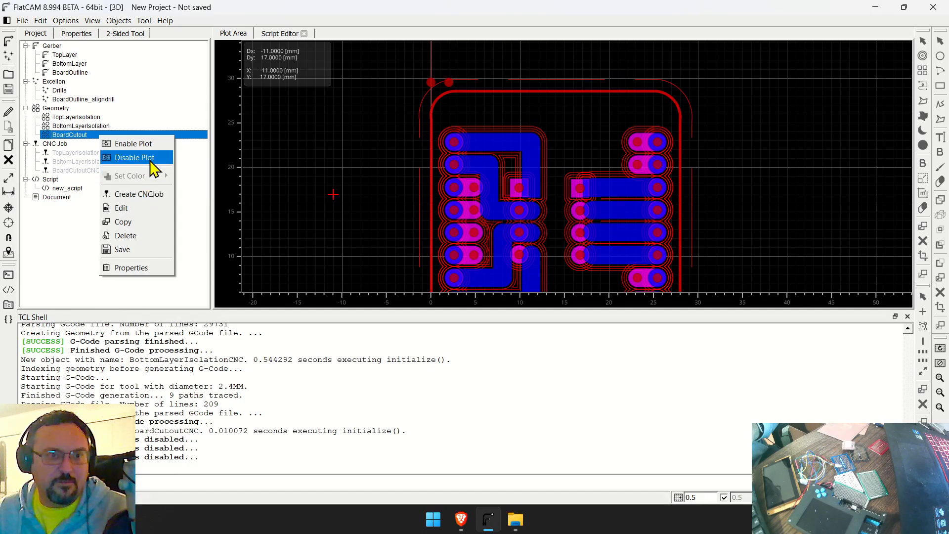
{"action": "right_click", "coordinate": [90, 127]}
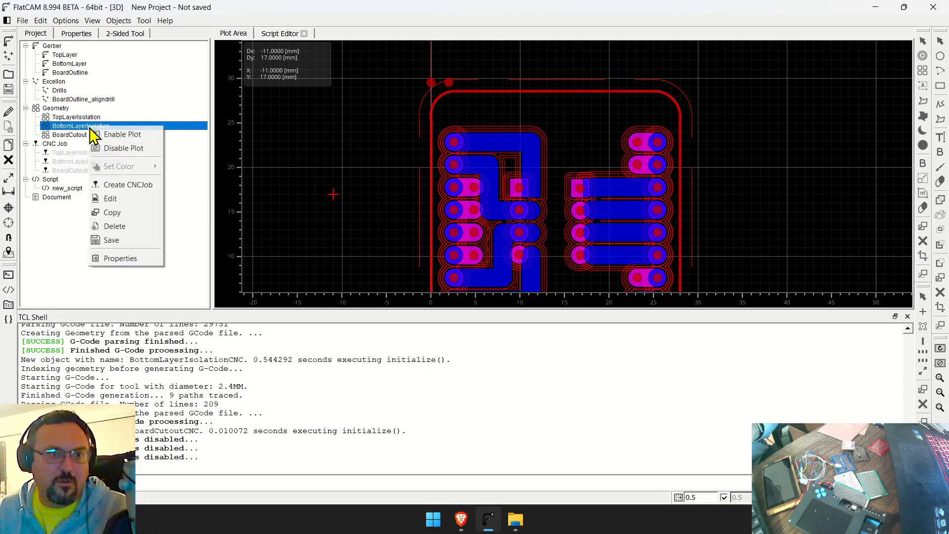
{"action": "left_click", "coordinate": [125, 148]}
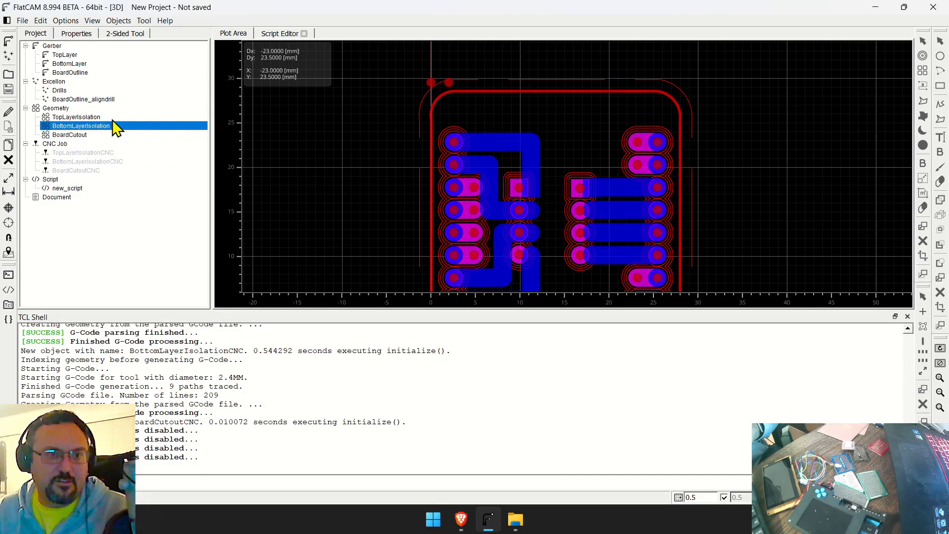
{"action": "right_click", "coordinate": [97, 133]}
{"action": "left_click", "coordinate": [157, 144]}
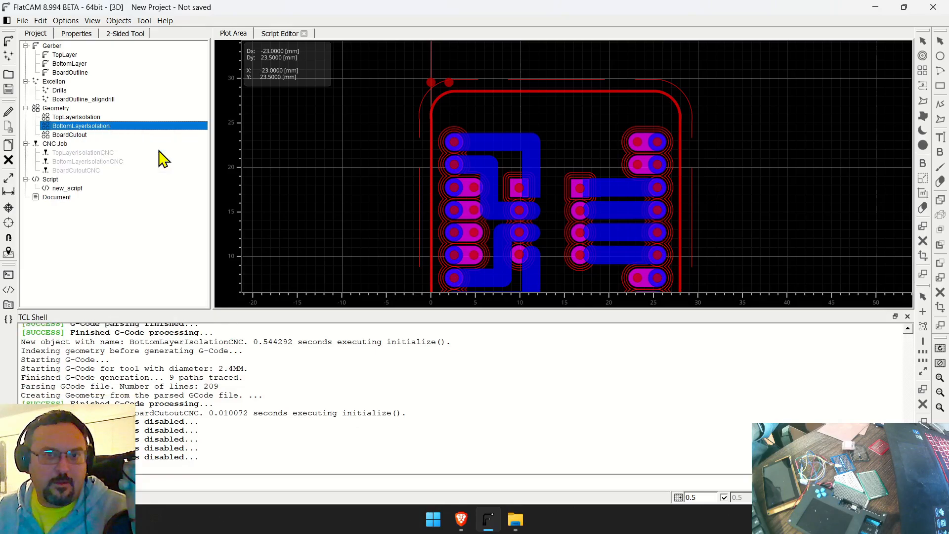
{"action": "left_click", "coordinate": [107, 118]}
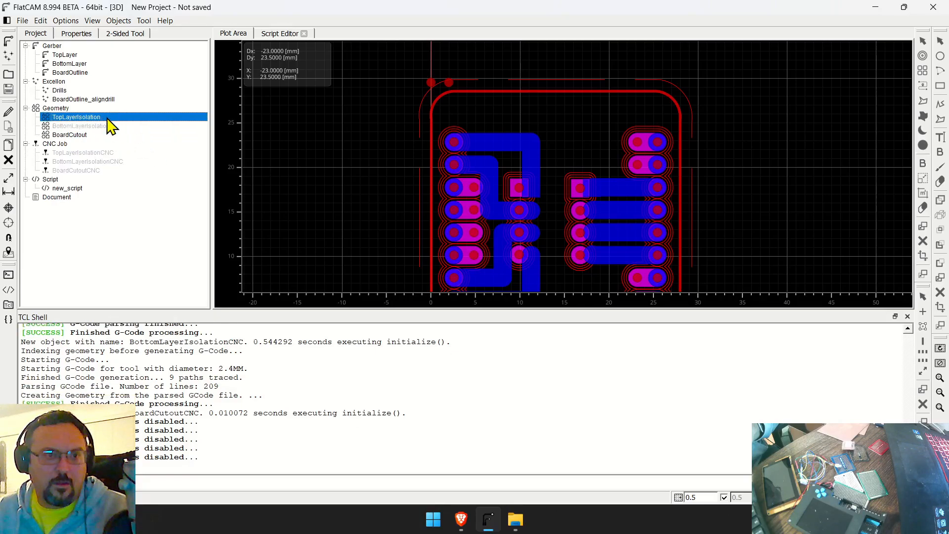
{"action": "left_click", "coordinate": [105, 136]}
{"action": "right_click", "coordinate": [105, 137]}
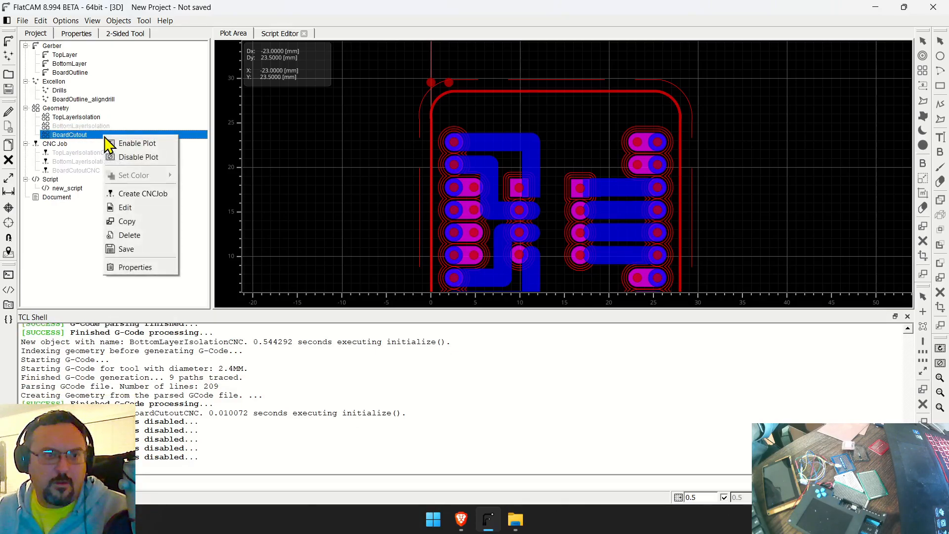
{"action": "left_click", "coordinate": [165, 157]}
{"action": "left_click", "coordinate": [159, 118]}
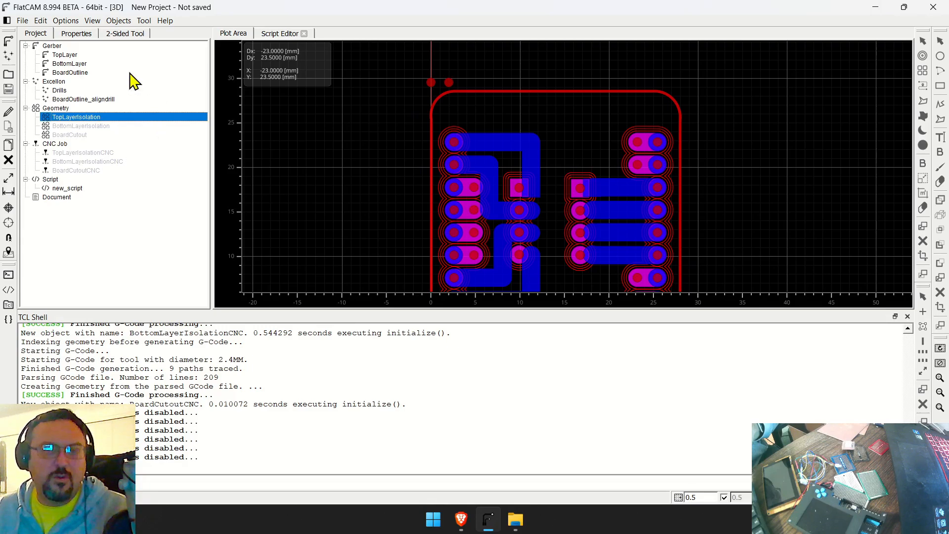
Step: Highlight the script's isolate command for TopLayer and return to the plot to compare its isolation passes
{"action": "left_click", "coordinate": [287, 34]}
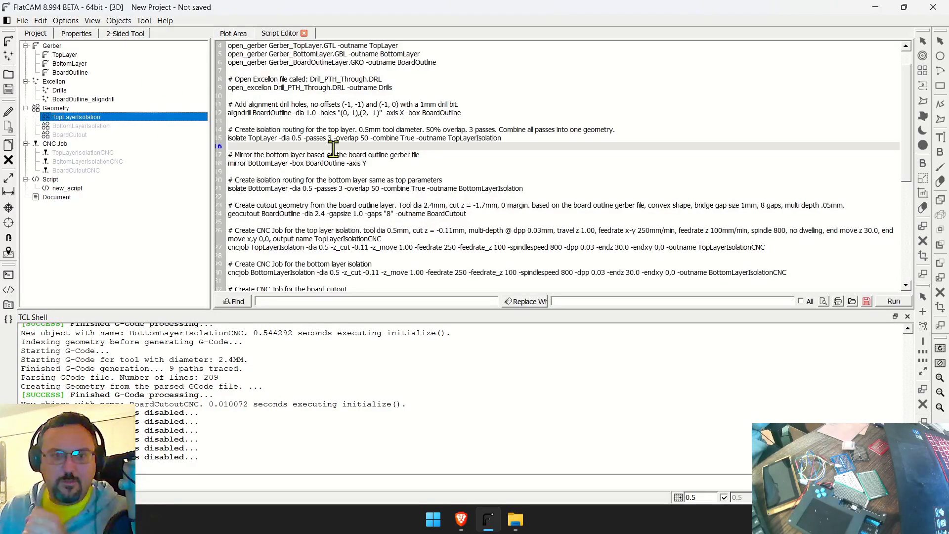
{"action": "left_click", "coordinate": [280, 139]}
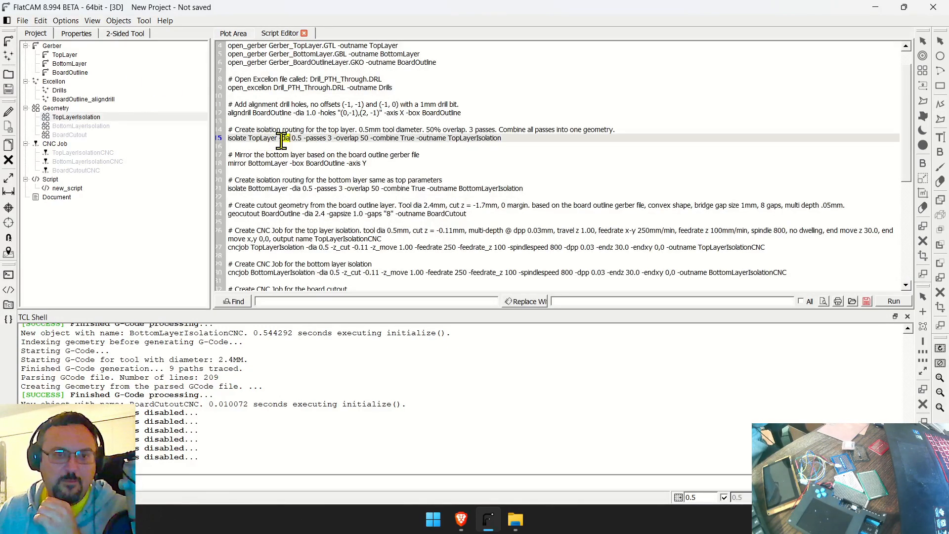
{"action": "triple_click", "coordinate": [281, 140]}
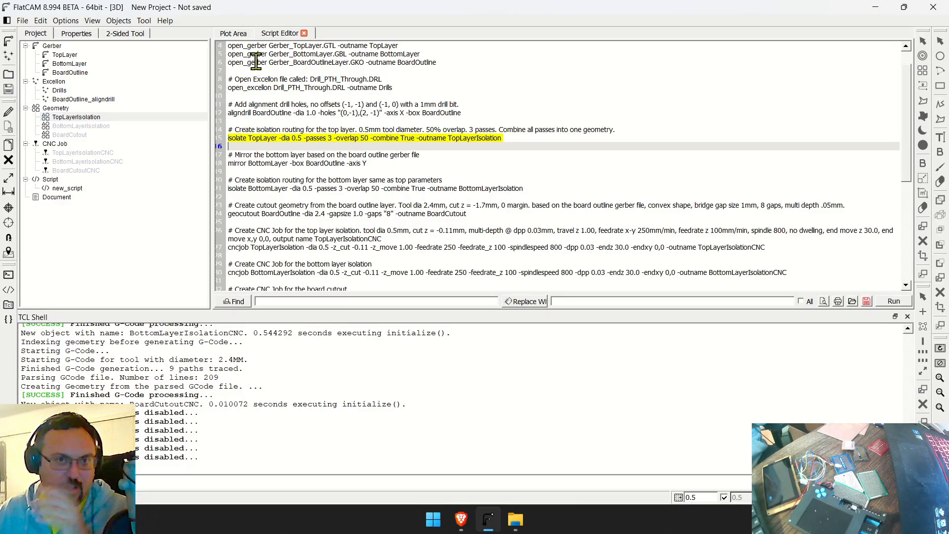
{"action": "left_click", "coordinate": [235, 34]}
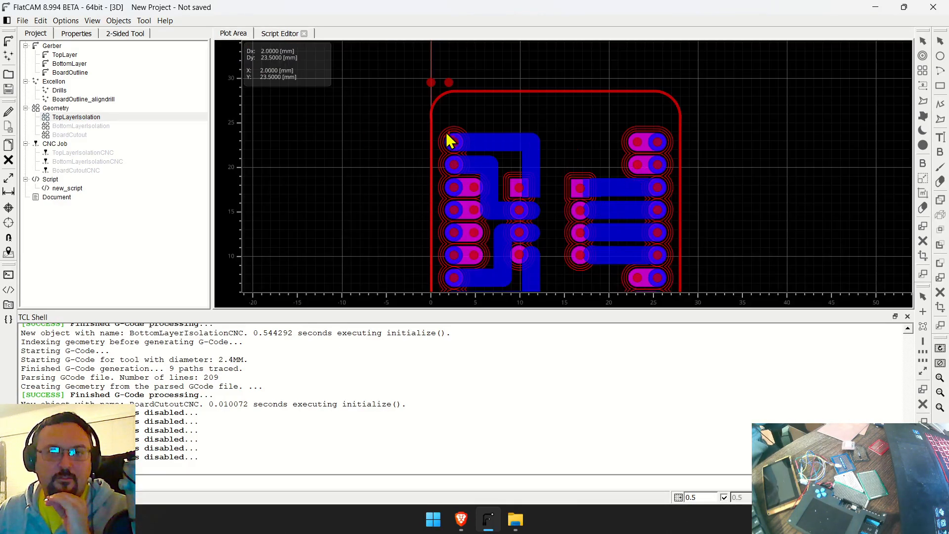
Step: Disable the BottomLayer Gerber plot and examine the top-layer isolation passes around the pads
{"action": "right_click", "coordinate": [79, 65]}
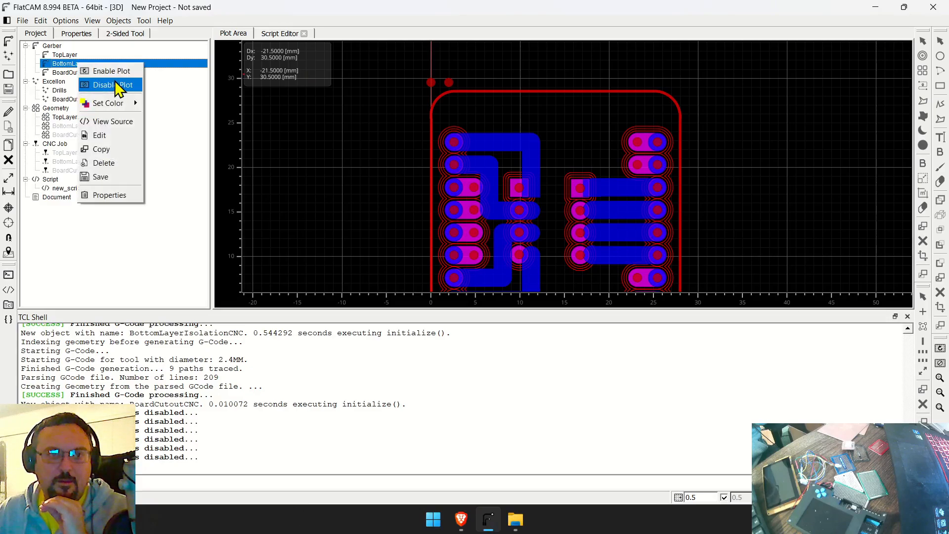
{"action": "left_click", "coordinate": [102, 85]}
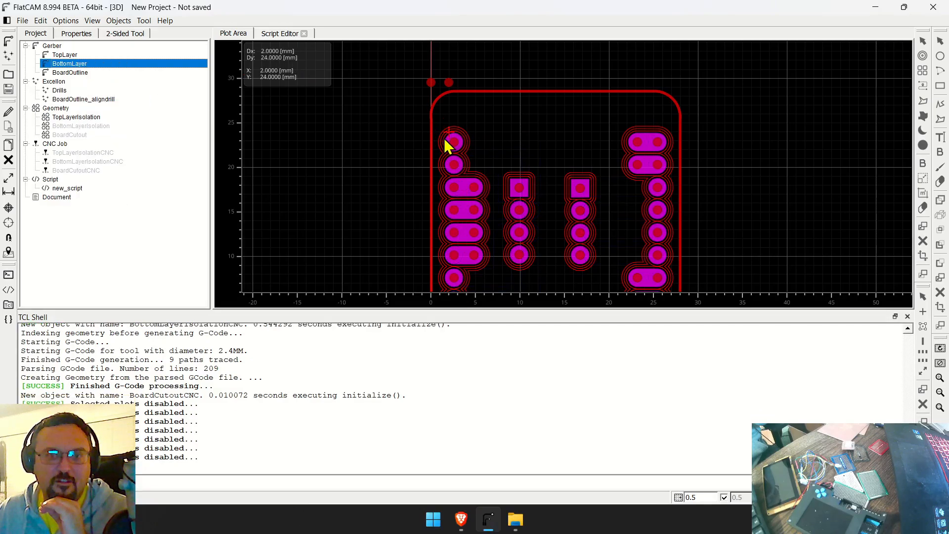
{"action": "scroll", "coordinate": [513, 166], "scroll_direction": "up", "scroll_amount": 4}
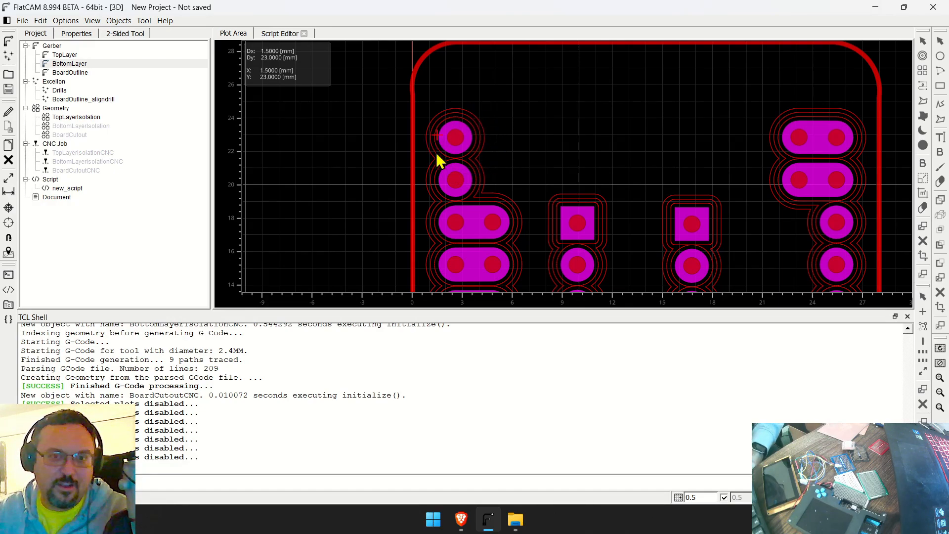
{"action": "middle_click_drag", "start_coordinate": [575, 182], "coordinate": [516, 106]}
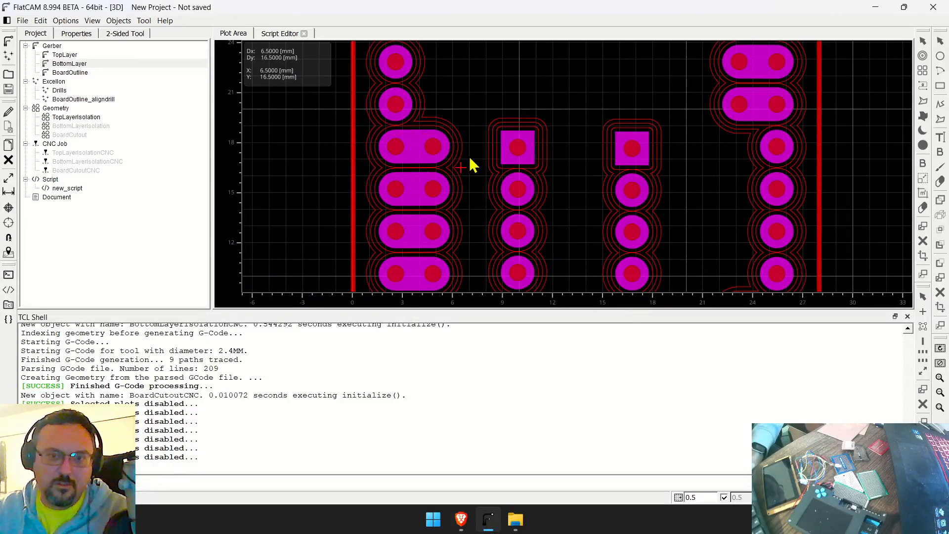
{"action": "middle_click_drag", "start_coordinate": [484, 165], "coordinate": [444, 77]}
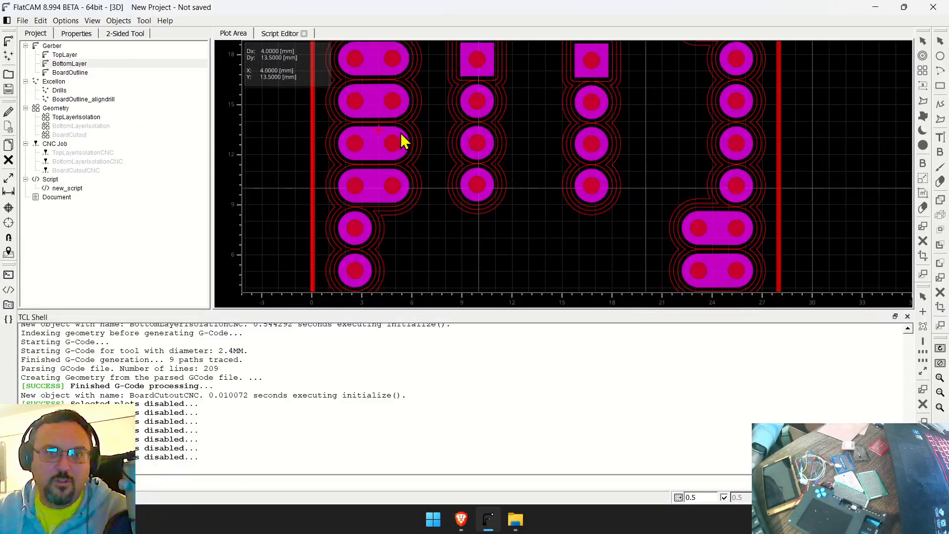
{"action": "middle_click_drag", "start_coordinate": [307, 109], "coordinate": [354, 180]}
Step: Enable the plot of the BottomLayerIsolation geometry and view its paths up to the board's upper edge
{"action": "left_click", "coordinate": [92, 127]}
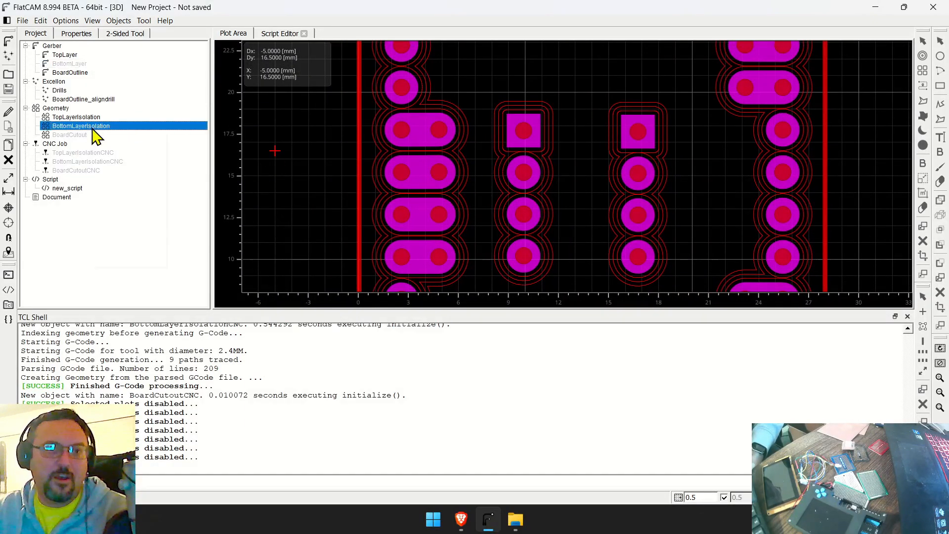
{"action": "right_click", "coordinate": [93, 127]}
{"action": "left_click", "coordinate": [130, 134]}
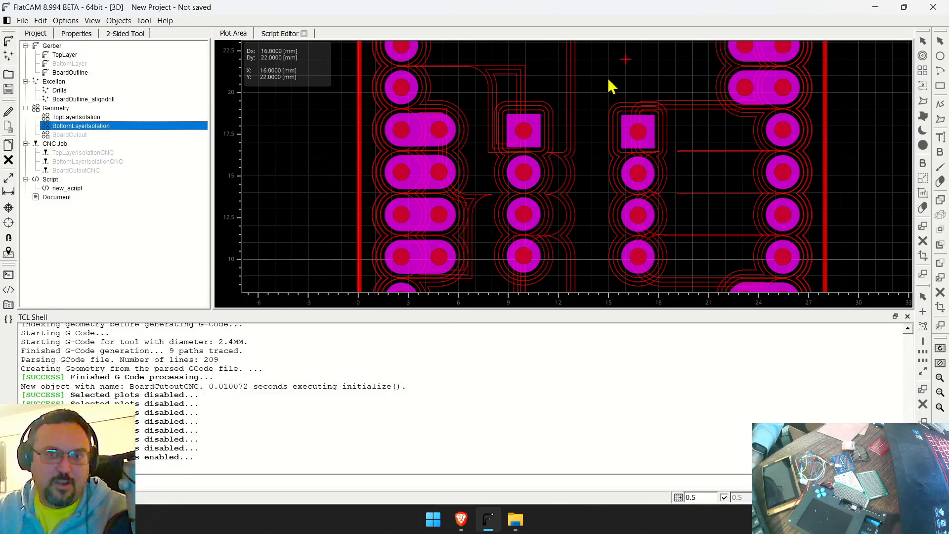
{"action": "middle_click_drag", "start_coordinate": [609, 84], "coordinate": [558, 174]}
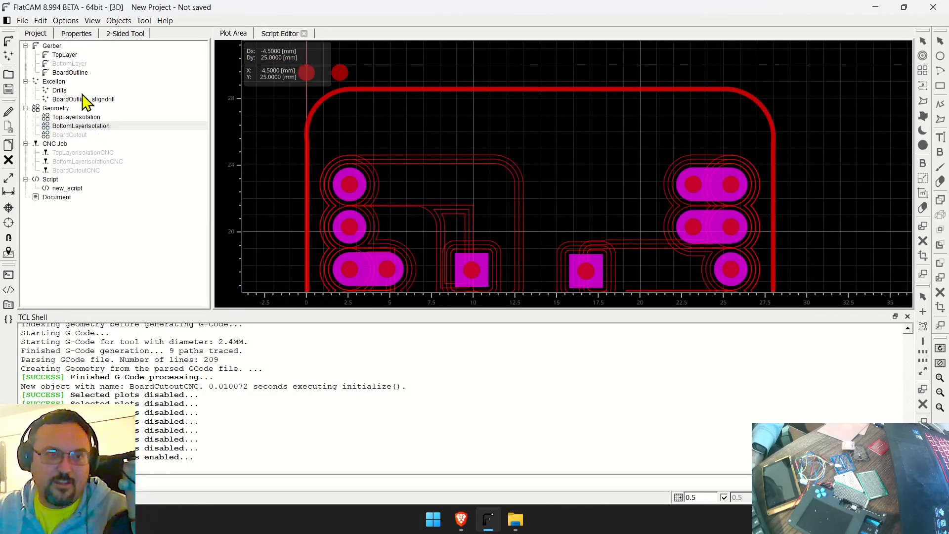
Step: Enable the BottomLayer Gerber plot again and compare its traces with the isolation paths across the whole board
{"action": "left_click", "coordinate": [70, 64]}
{"action": "right_click", "coordinate": [72, 64]}
{"action": "left_click", "coordinate": [129, 70]}
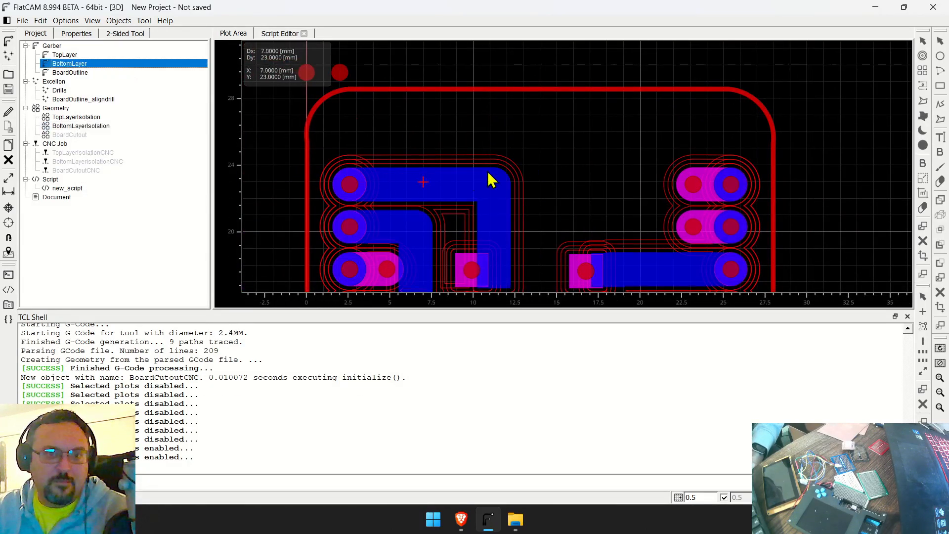
{"action": "middle_click_drag", "start_coordinate": [489, 180], "coordinate": [480, 102]}
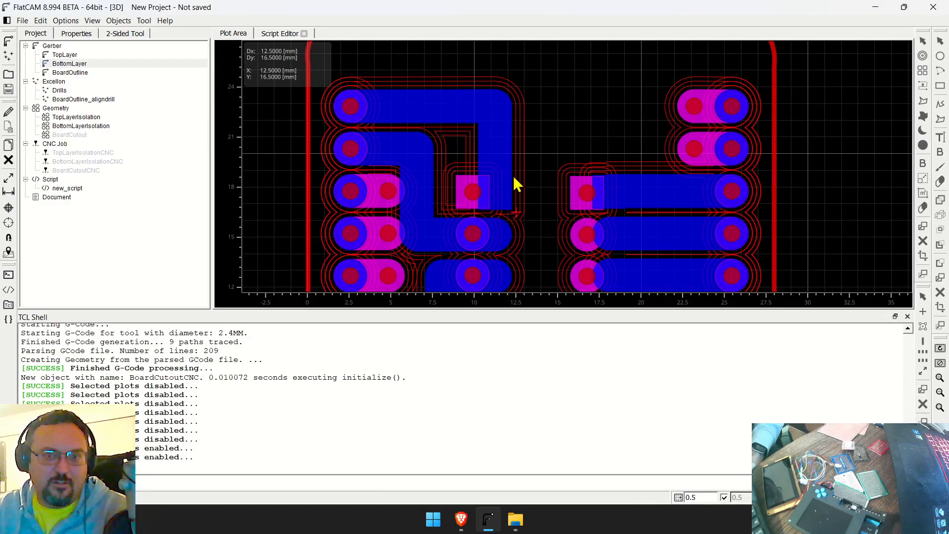
{"action": "scroll", "coordinate": [539, 198], "scroll_direction": "down", "scroll_amount": 3}
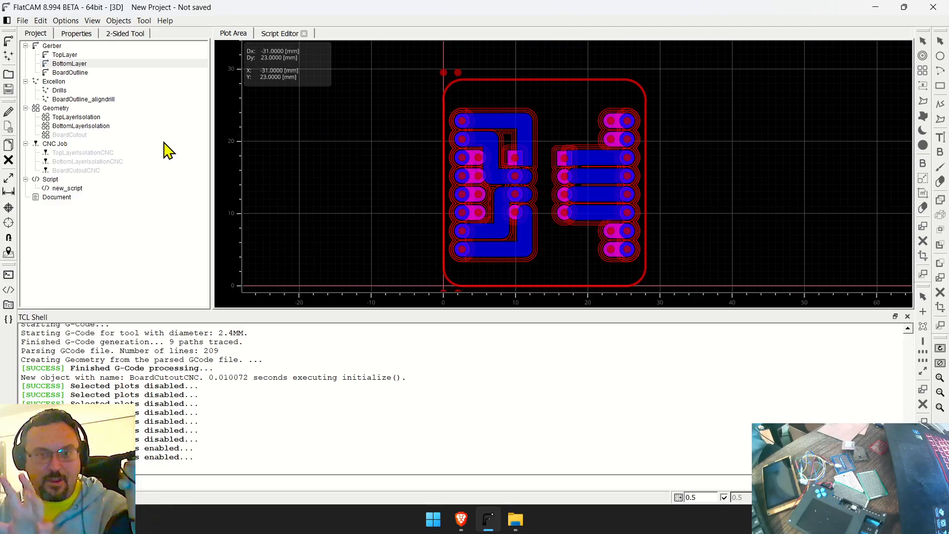
Step: Review the script's mirror and isolate commands for BottomLayer and return to the plot
{"action": "left_click", "coordinate": [281, 33]}
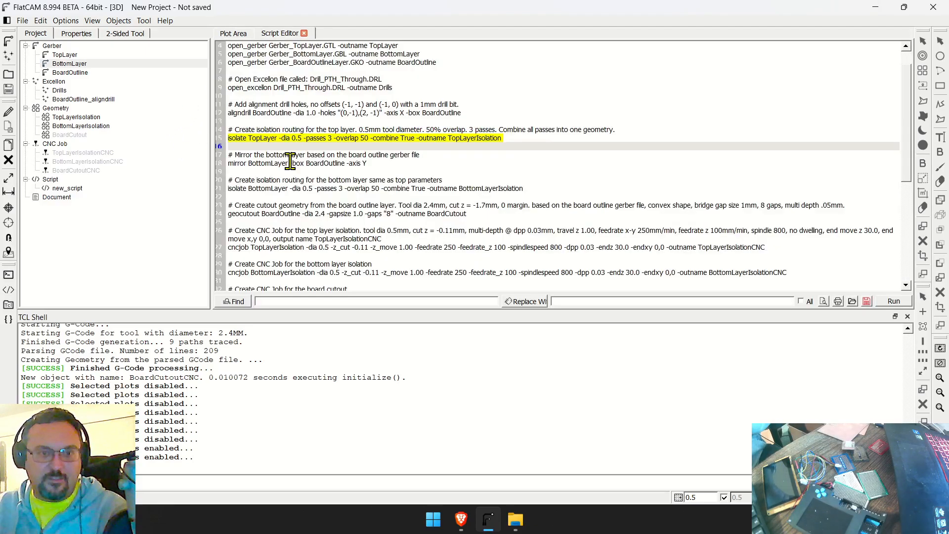
{"action": "left_click", "coordinate": [254, 163]}
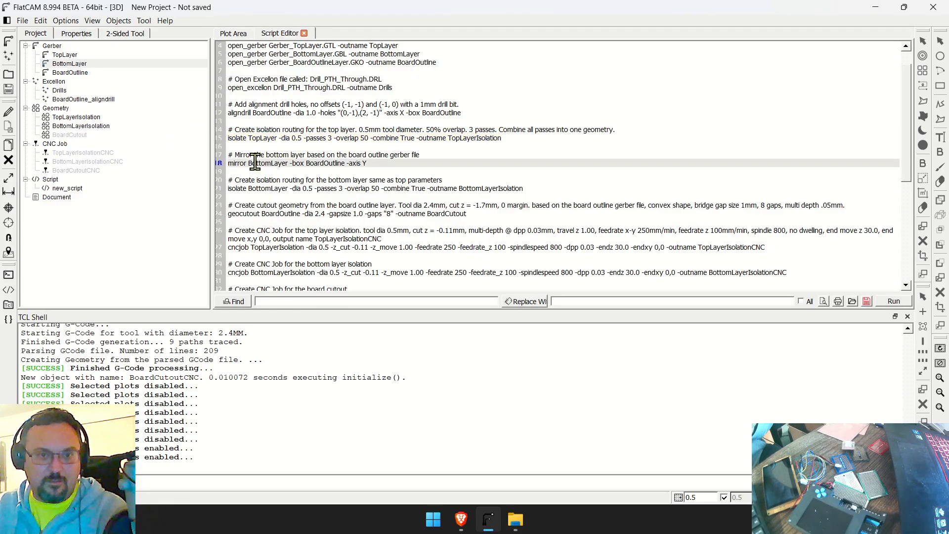
{"action": "left_click", "coordinate": [262, 188]}
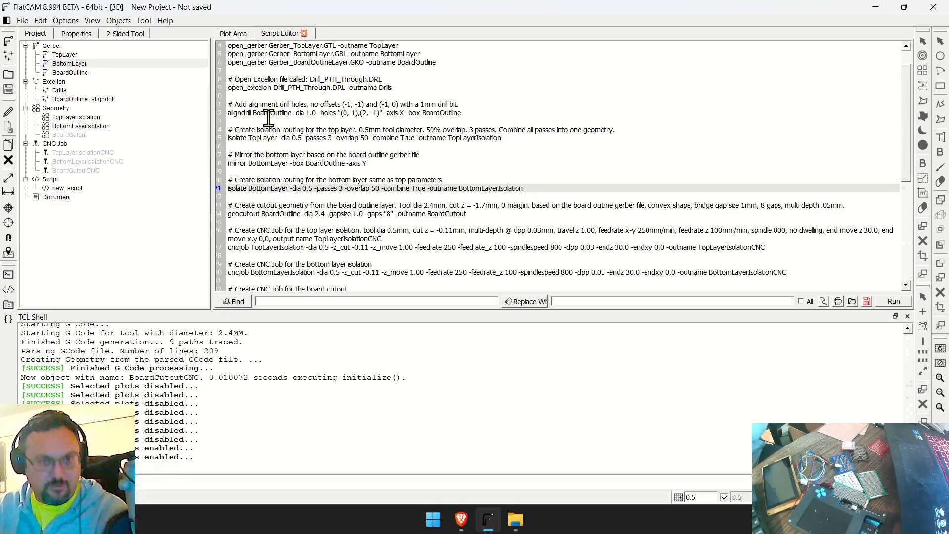
{"action": "left_click", "coordinate": [232, 34]}
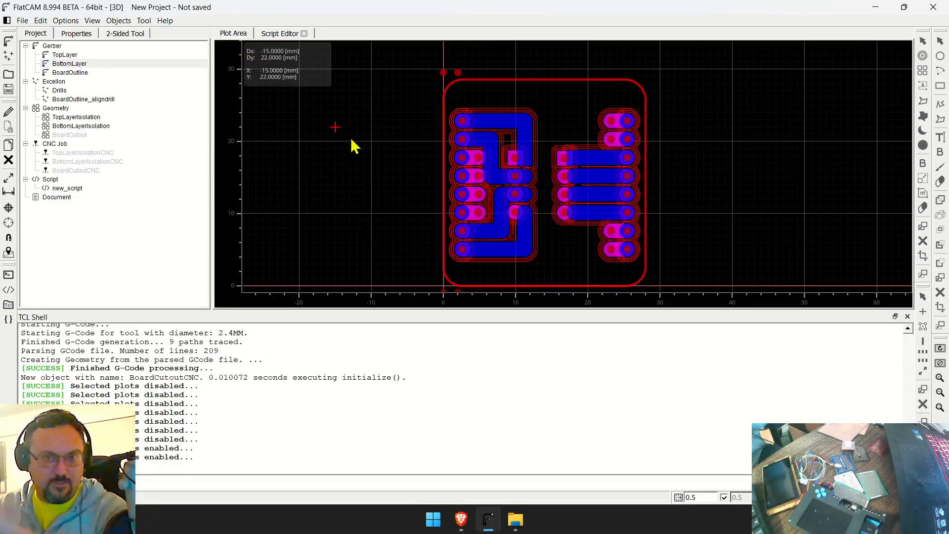
Step: Review the script's geocutout command for BoardOutline and the cncjob command for TopLayerIsolation
{"action": "left_click", "coordinate": [280, 33]}
{"action": "left_click", "coordinate": [273, 213]}
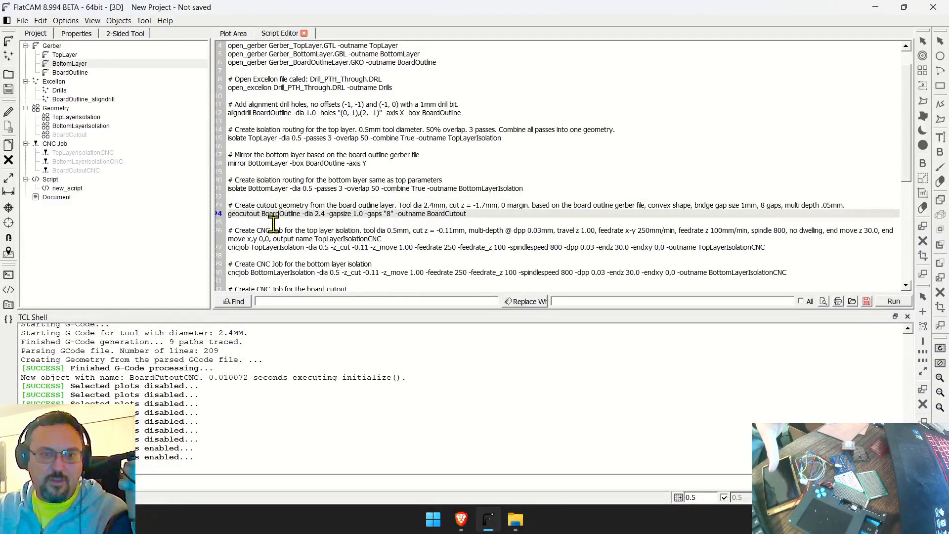
{"action": "left_click", "coordinate": [267, 238]}
{"action": "left_click", "coordinate": [266, 247]}
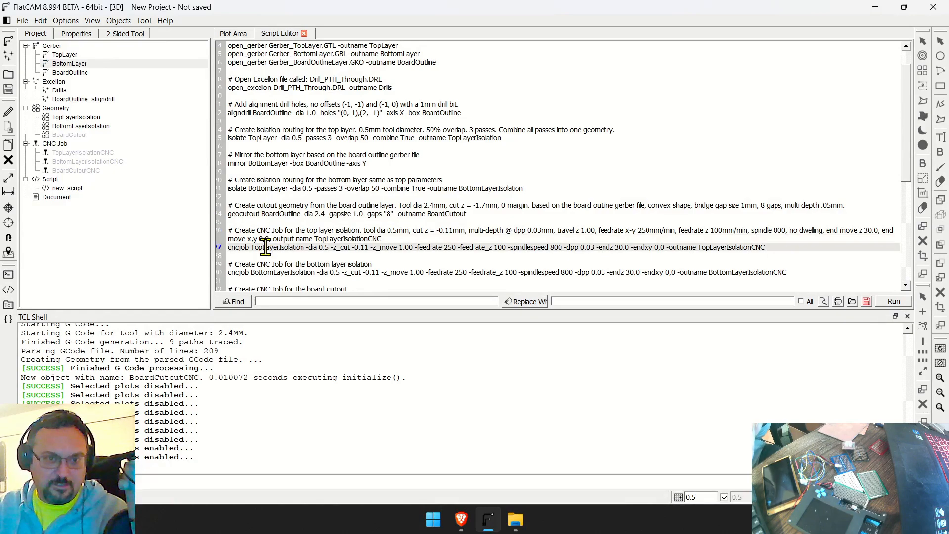
{"action": "scroll", "coordinate": [274, 249], "scroll_direction": "down", "scroll_amount": 4}
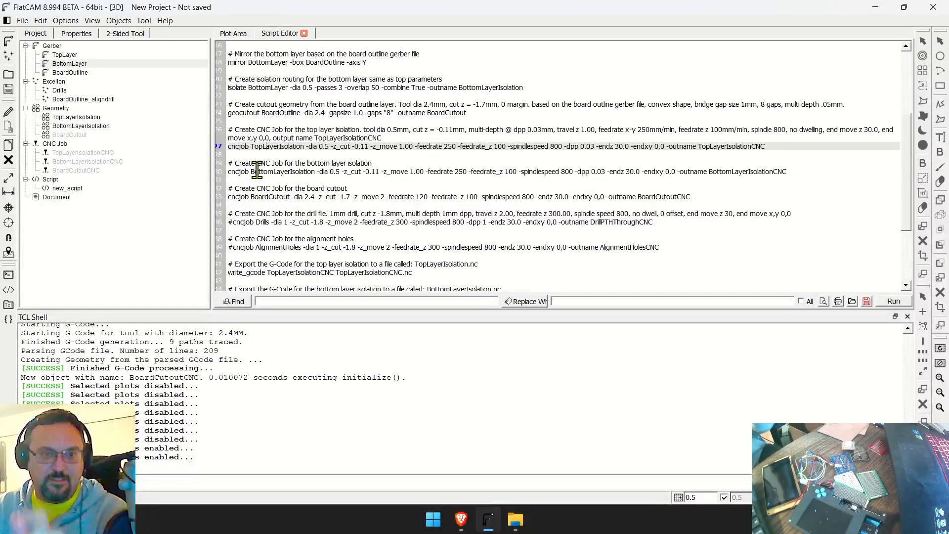
Step: View the TopLayerIsolation geometry's tool parameters and highlight its full cncjob command in the script
{"action": "left_click", "coordinate": [239, 35]}
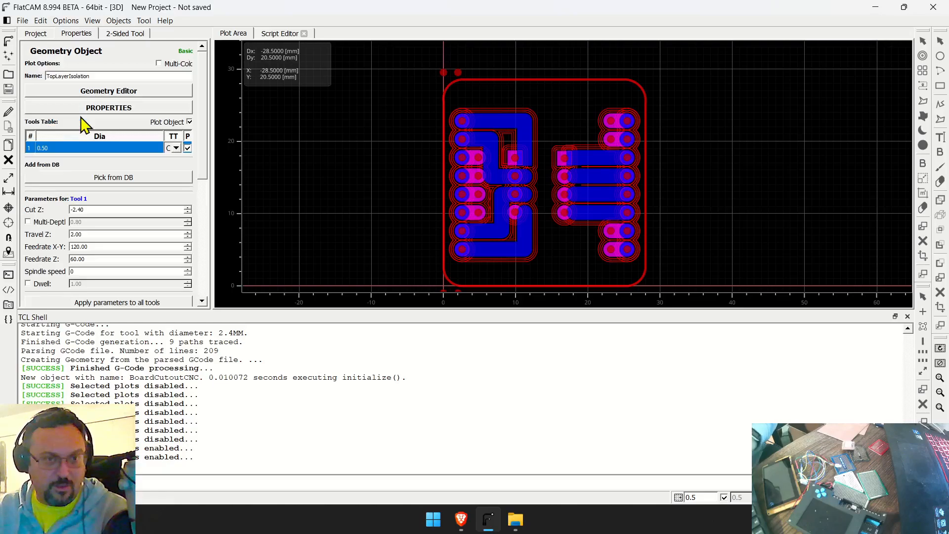
{"action": "left_click_drag", "start_coordinate": [204, 174], "coordinate": [202, 225]}
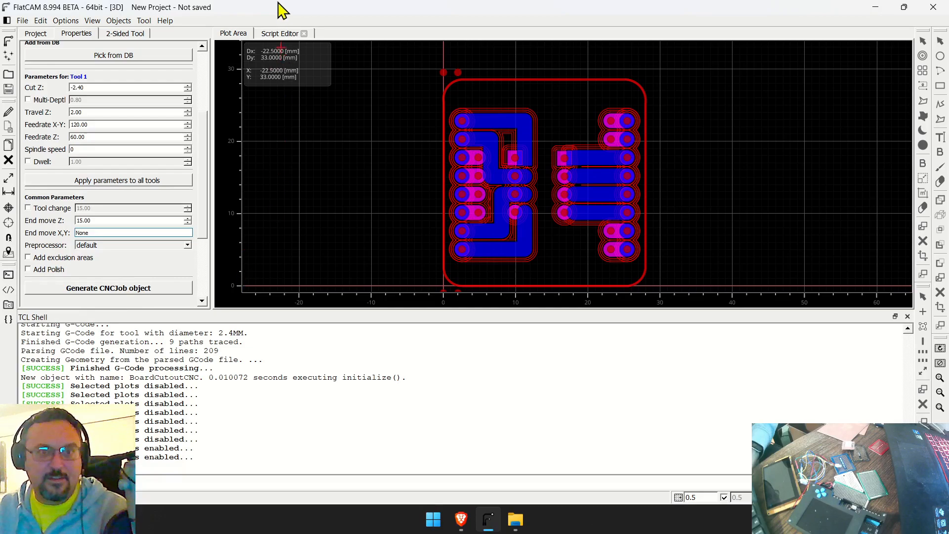
{"action": "left_click", "coordinate": [276, 33]}
{"action": "double_click", "coordinate": [247, 146]}
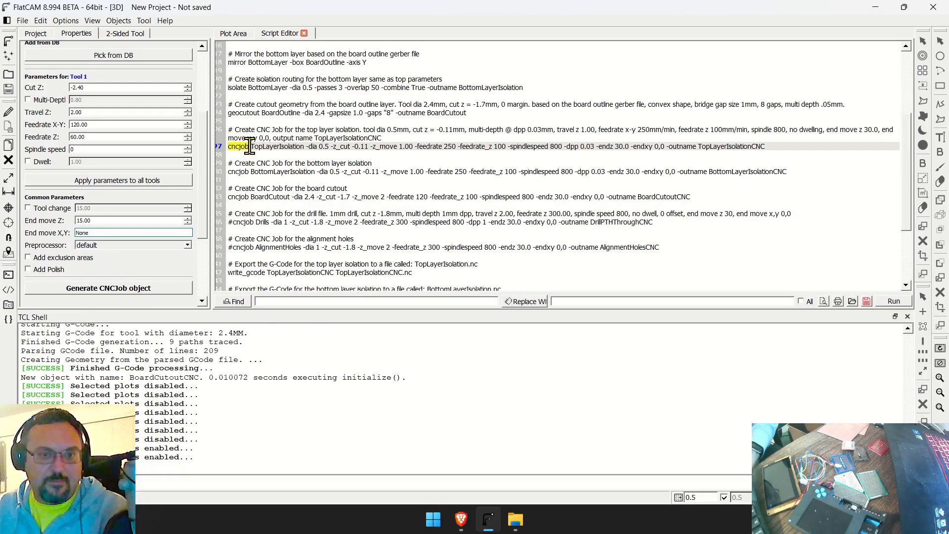
{"action": "triple_click", "coordinate": [285, 147]}
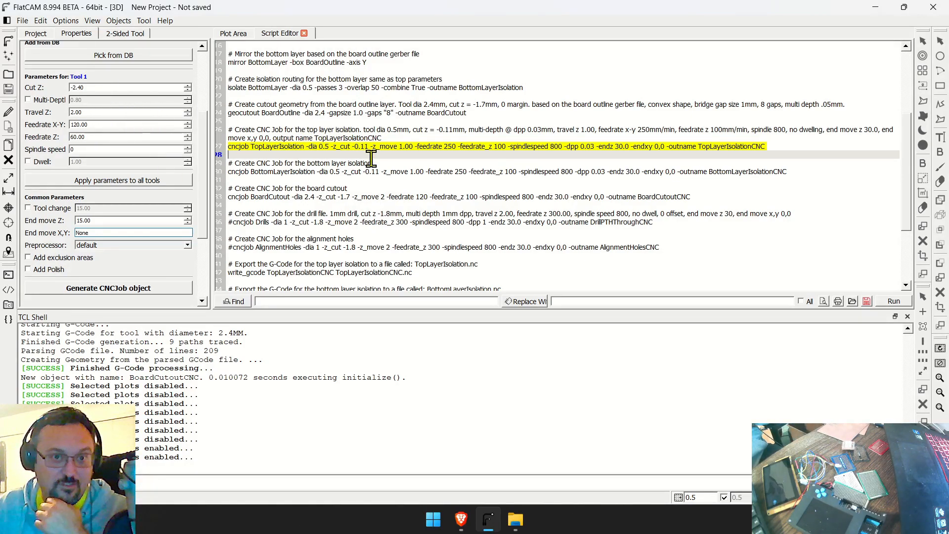
Step: Highlight the feedrate option and the TopLayerIsolation name in the cncjob command, and select the matching geometry in the project
{"action": "double_click", "coordinate": [430, 146]}
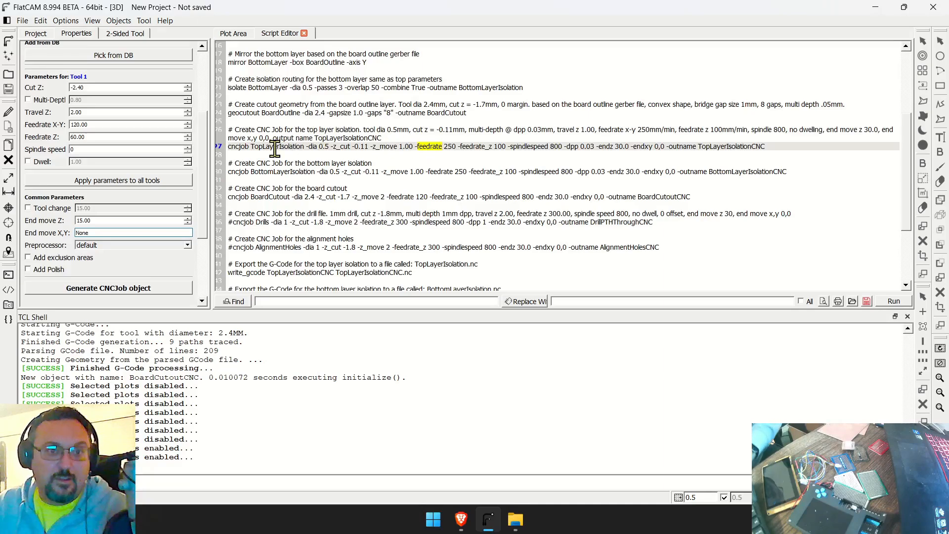
{"action": "double_click", "coordinate": [237, 147]}
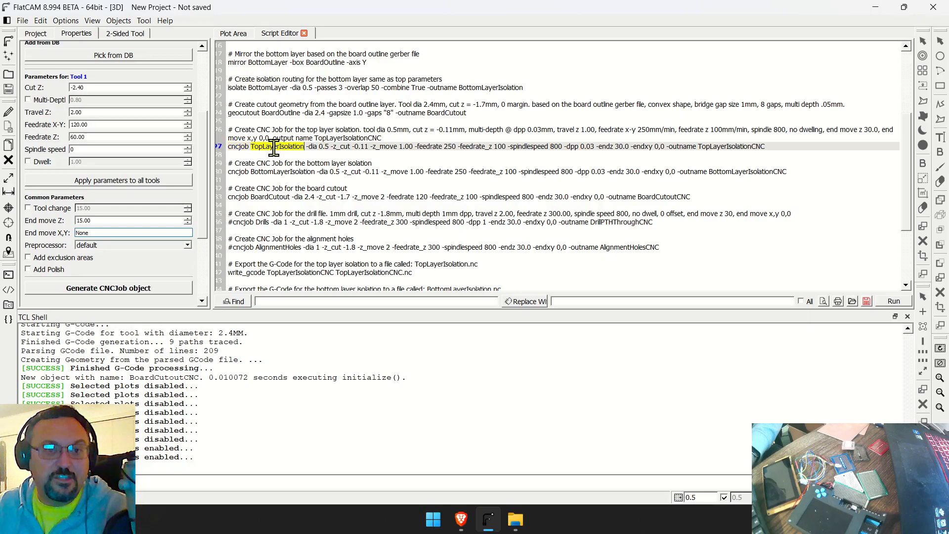
{"action": "left_click", "coordinate": [41, 33]}
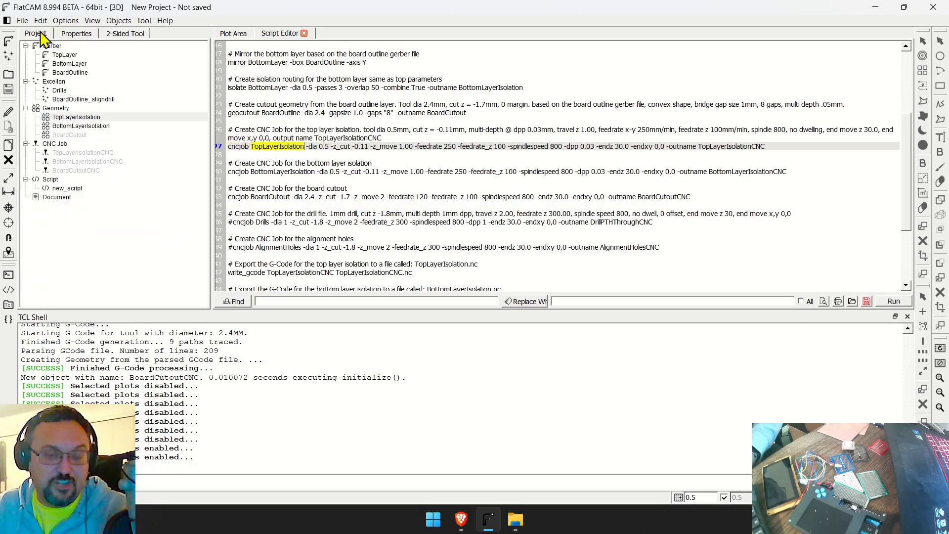
{"action": "left_click", "coordinate": [92, 119]}
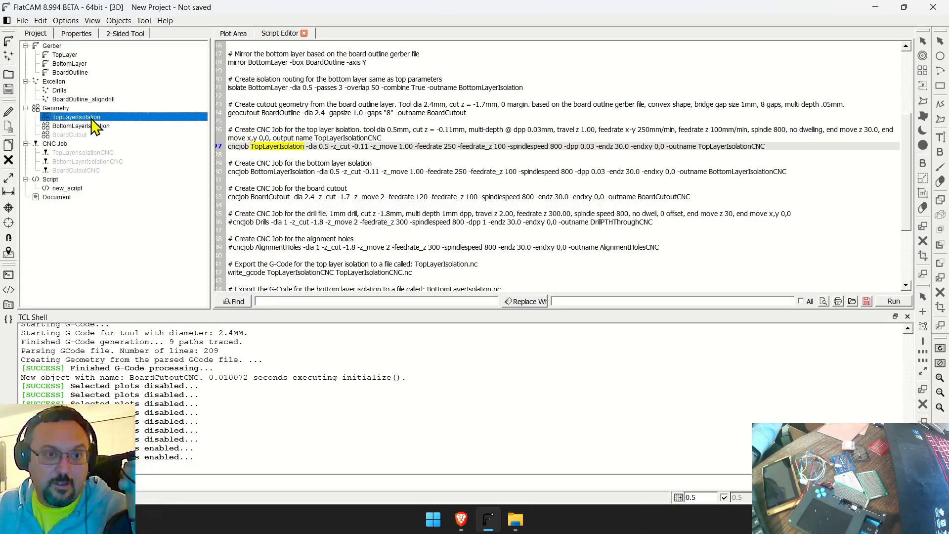
{"action": "left_click", "coordinate": [305, 146]}
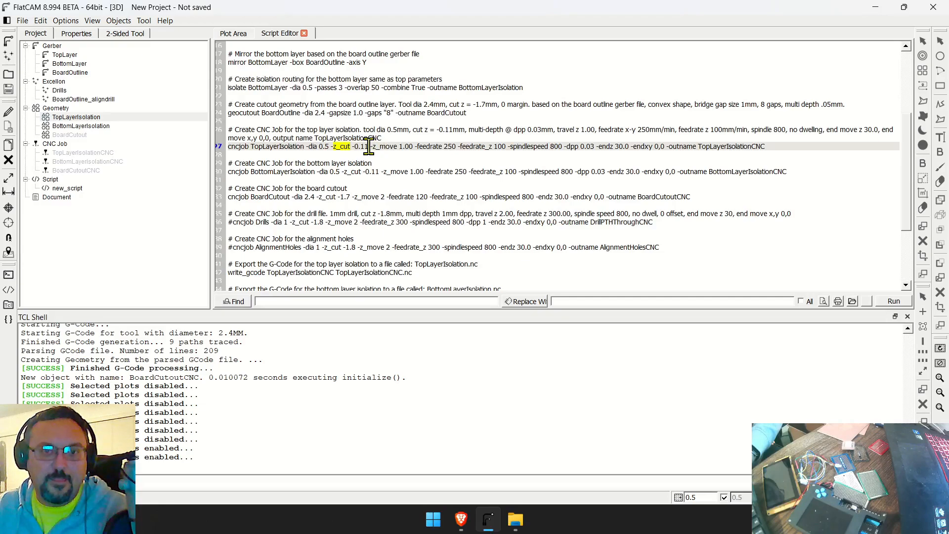
Step: Open the TopLayerIsolation geometry's properties from the project and show its cut, feedrate and end-move parameters beside the script
{"action": "left_click", "coordinate": [119, 33]}
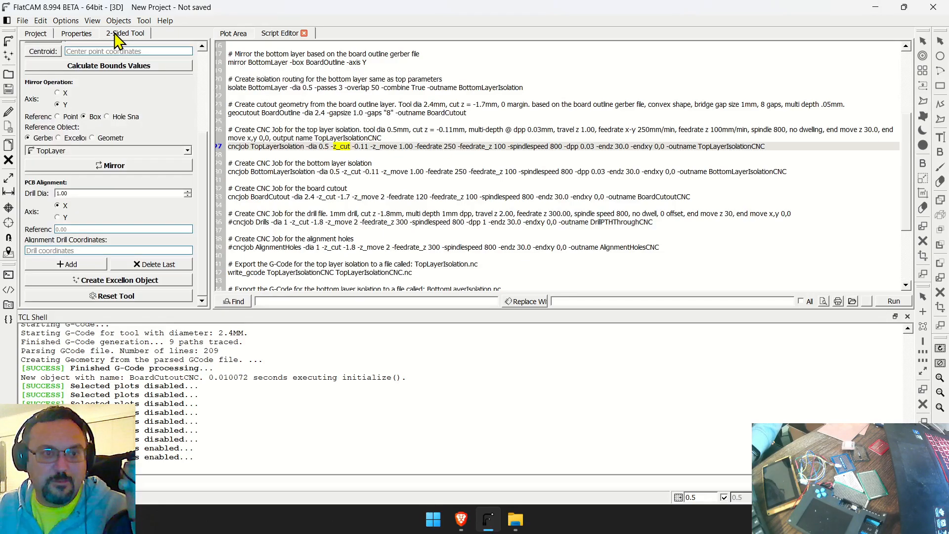
{"action": "left_click", "coordinate": [81, 33]}
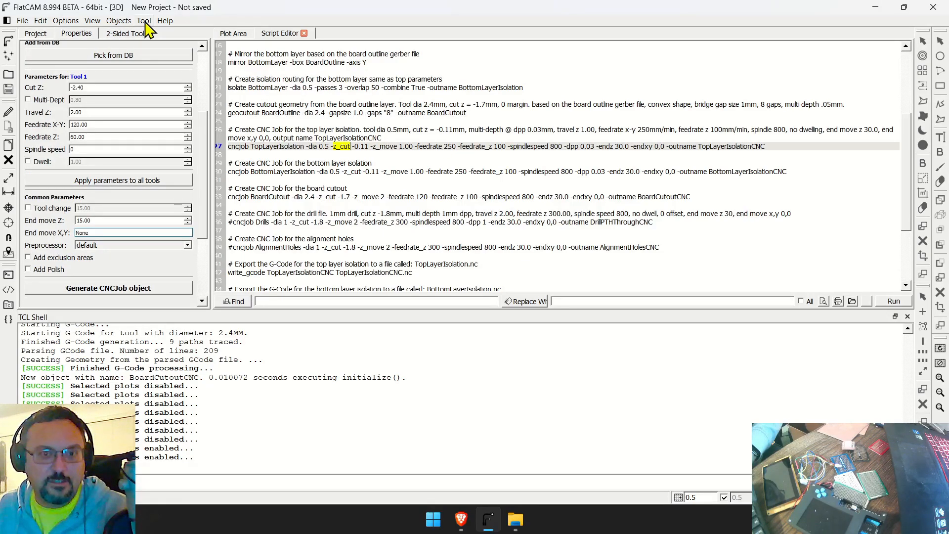
{"action": "left_click", "coordinate": [129, 34]}
{"action": "left_click", "coordinate": [38, 34]}
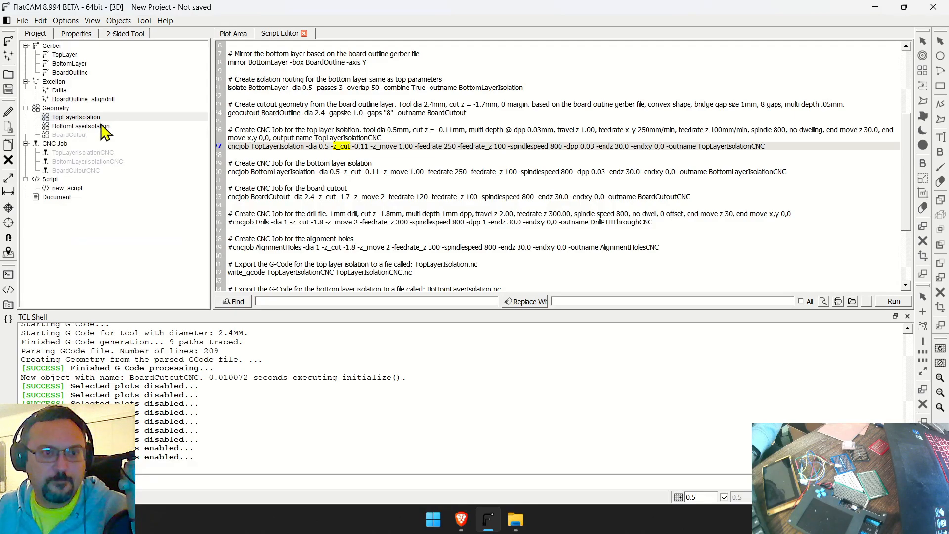
{"action": "double_click", "coordinate": [96, 118]}
{"action": "scroll", "coordinate": [133, 243], "scroll_direction": "down", "scroll_amount": 5}
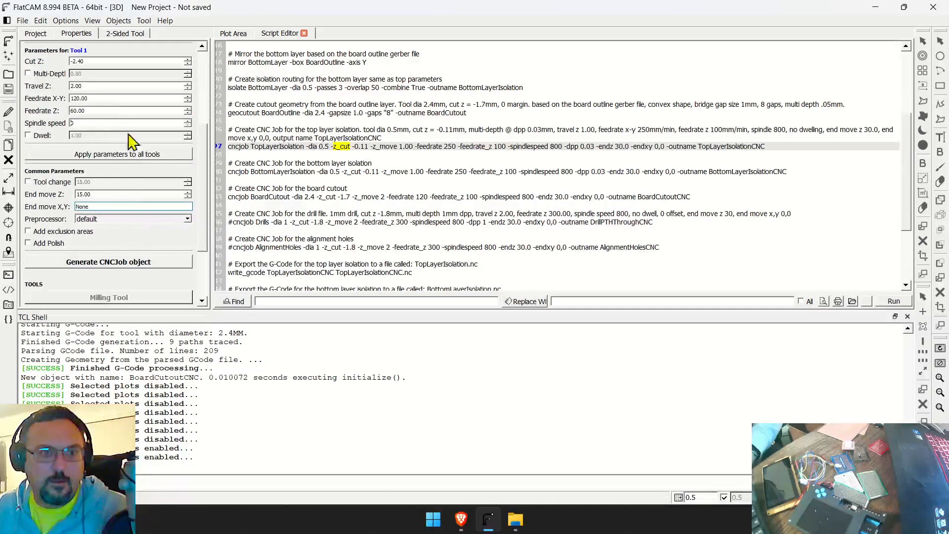
{"action": "scroll", "coordinate": [120, 102], "scroll_direction": "up", "scroll_amount": 1}
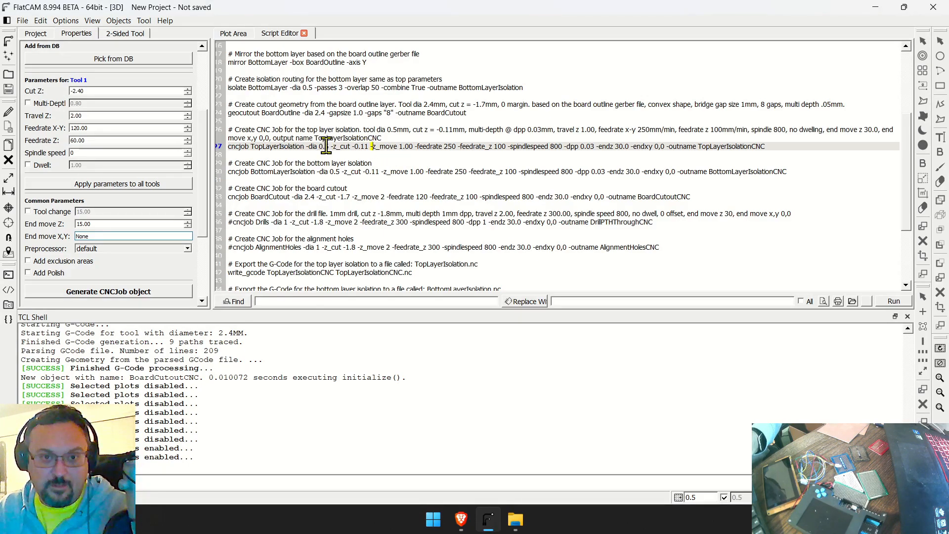
Step: Highlight the z_cut value -0.11 and the feedrate value 250 in the TopLayerIsolation cncjob command
{"action": "left_click_drag", "start_coordinate": [355, 147], "coordinate": [367, 147]}
{"action": "left_click", "coordinate": [428, 148]}
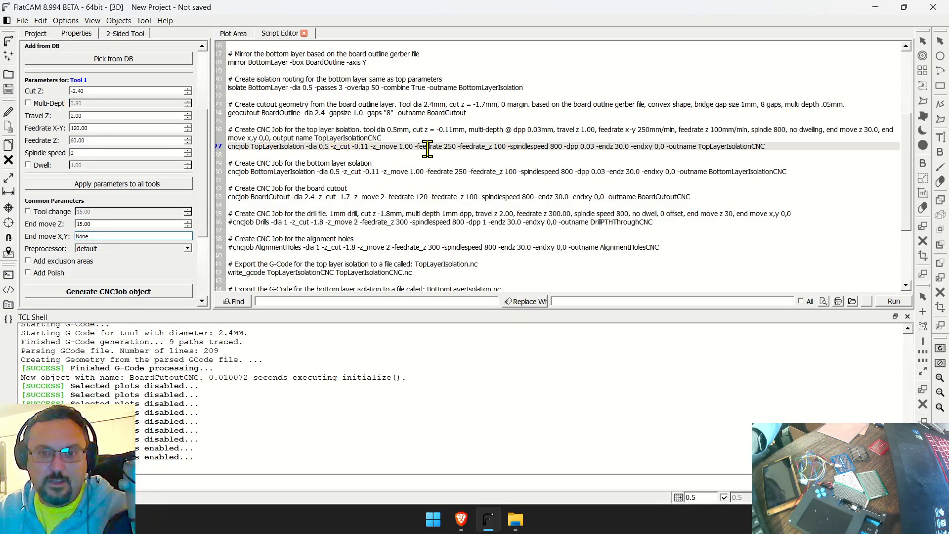
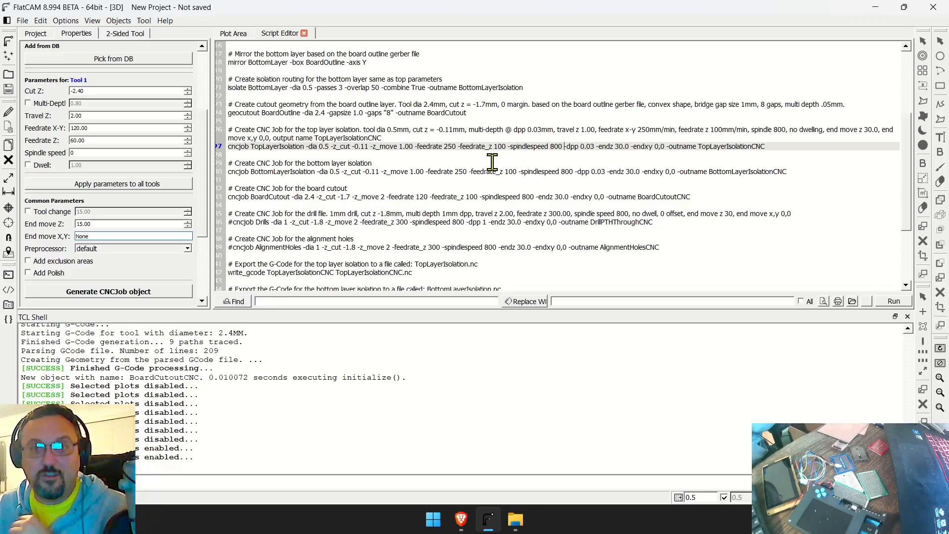
{"action": "double_click", "coordinate": [443, 140]}
{"action": "double_click", "coordinate": [448, 147]}
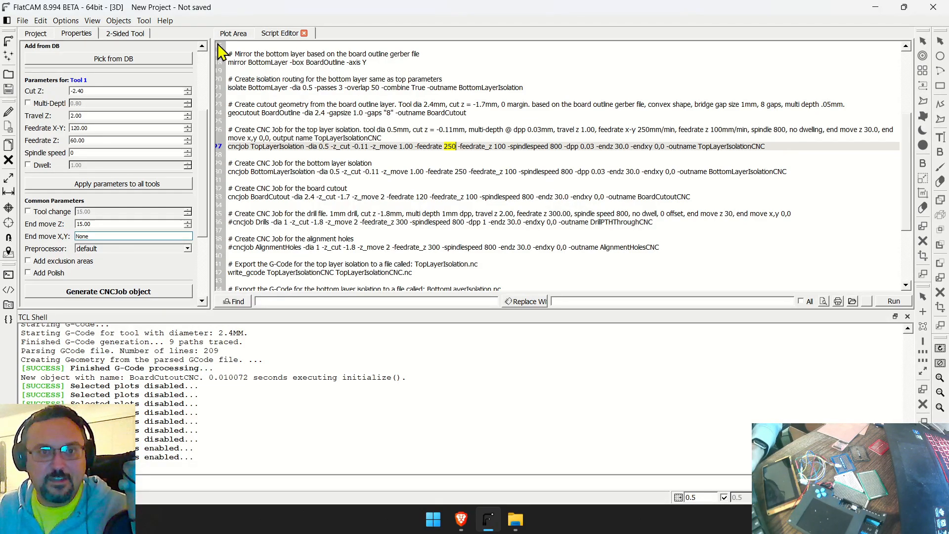
Step: Review the BottomLayerIsolation and BoardCutout cncjob commands in the script and highlight the commented-out Drills and AlignmentHoles commands
{"action": "left_click", "coordinate": [236, 33]}
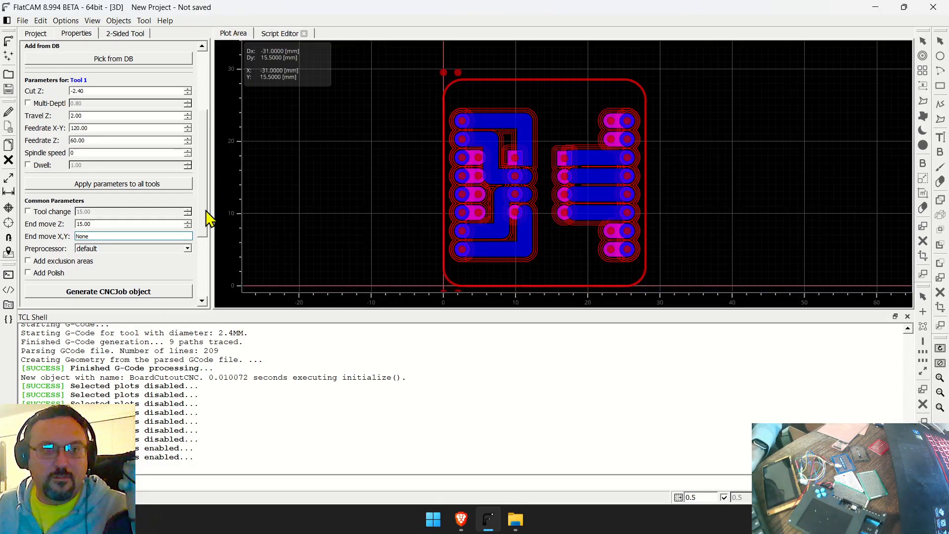
{"action": "left_click", "coordinate": [39, 32]}
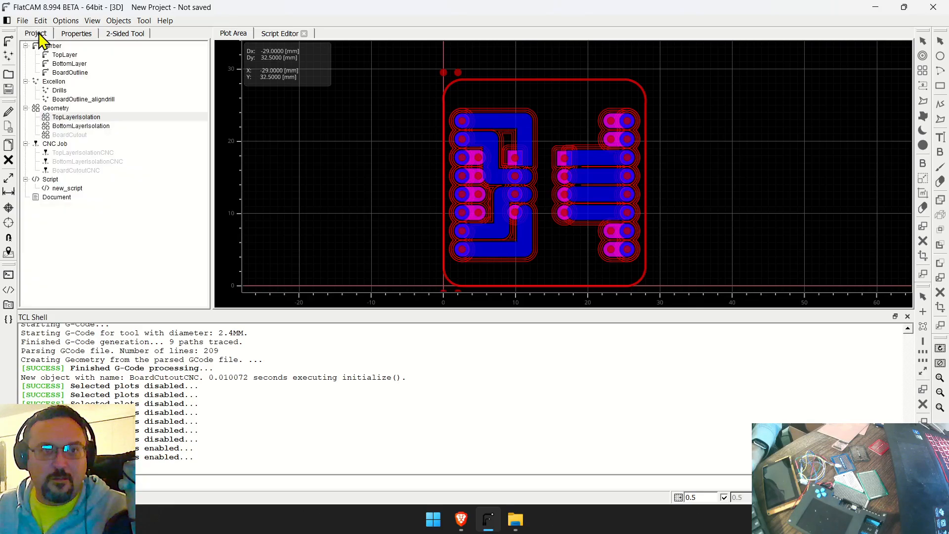
{"action": "left_click", "coordinate": [280, 33]}
{"action": "left_click", "coordinate": [255, 196]}
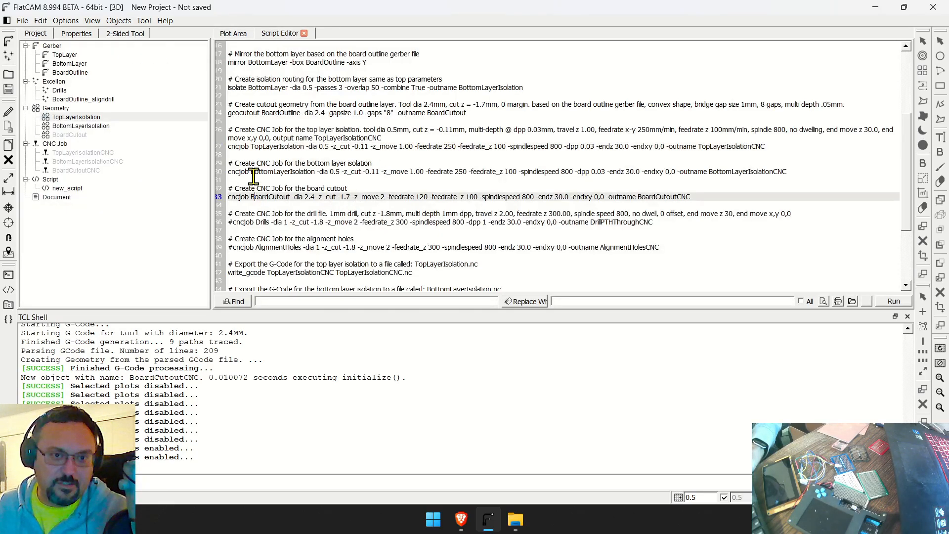
{"action": "left_click", "coordinate": [258, 170]}
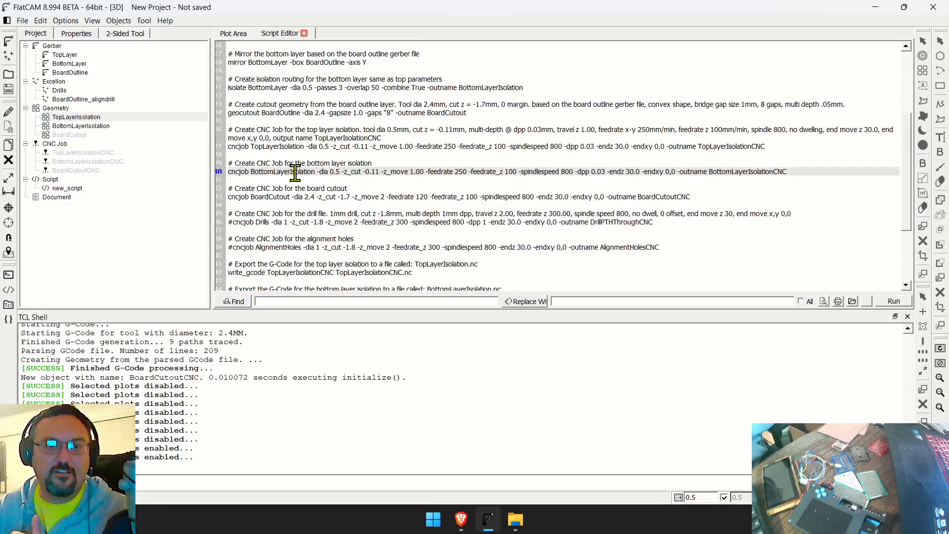
{"action": "left_click", "coordinate": [286, 198]}
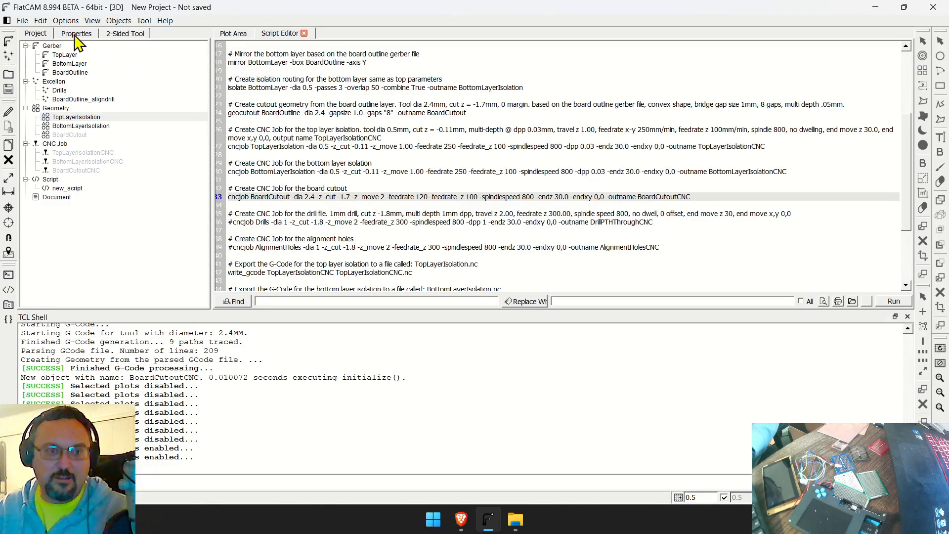
{"action": "left_click_drag", "start_coordinate": [244, 222], "coordinate": [336, 255]}
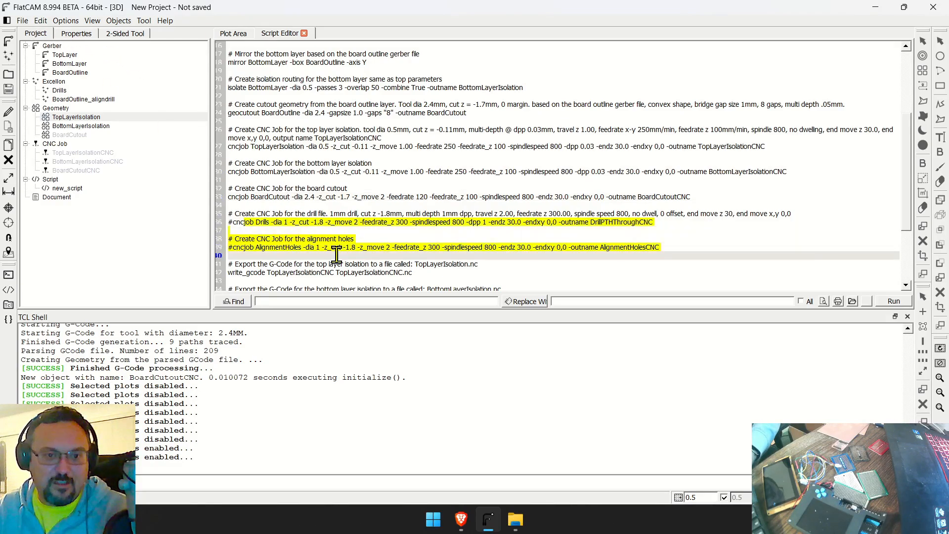
{"action": "left_click", "coordinate": [295, 230]}
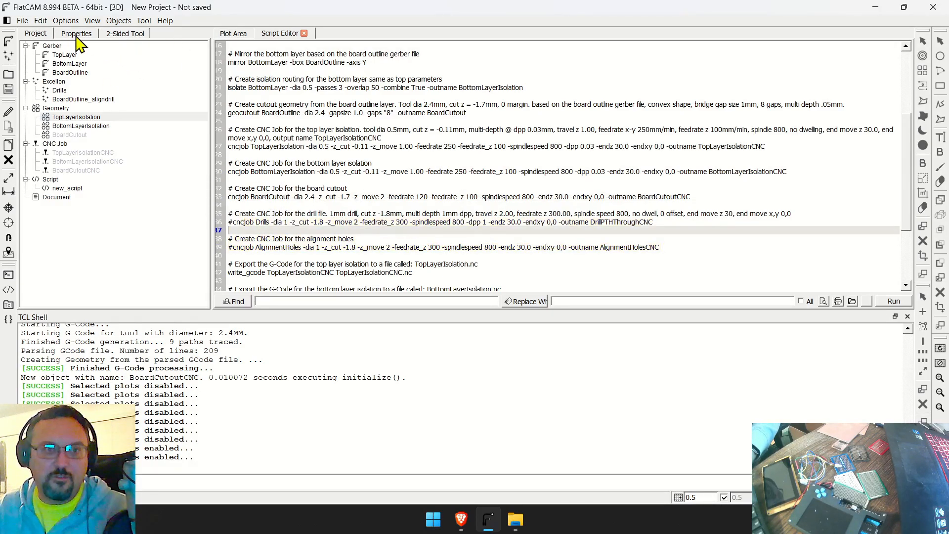
Step: Enable the plots of the BoardCutout geometry and the TopLayerIsolationCNC, BottomLayerIsolationCNC and BoardCutoutCNC jobs, and inspect them on the board
{"action": "right_click", "coordinate": [69, 134]}
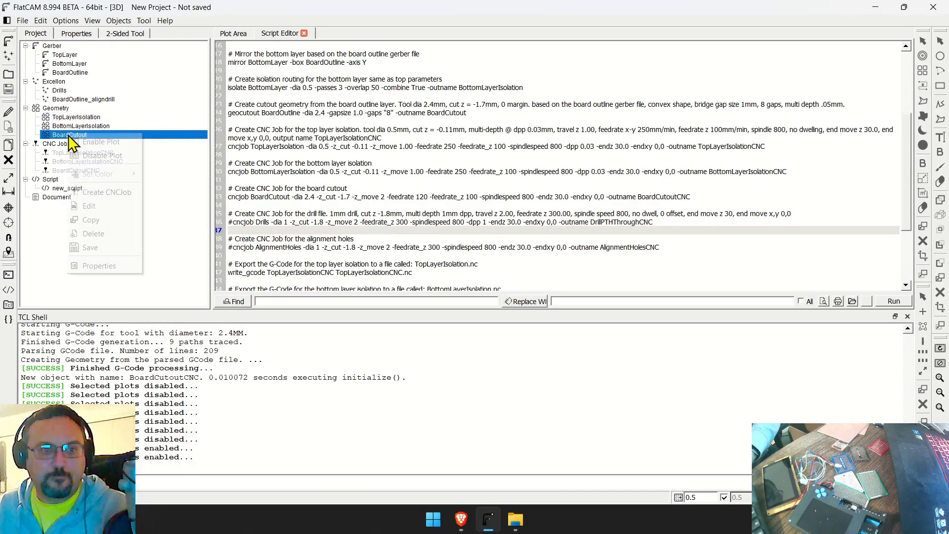
{"action": "left_click", "coordinate": [121, 157]}
{"action": "right_click", "coordinate": [99, 161]}
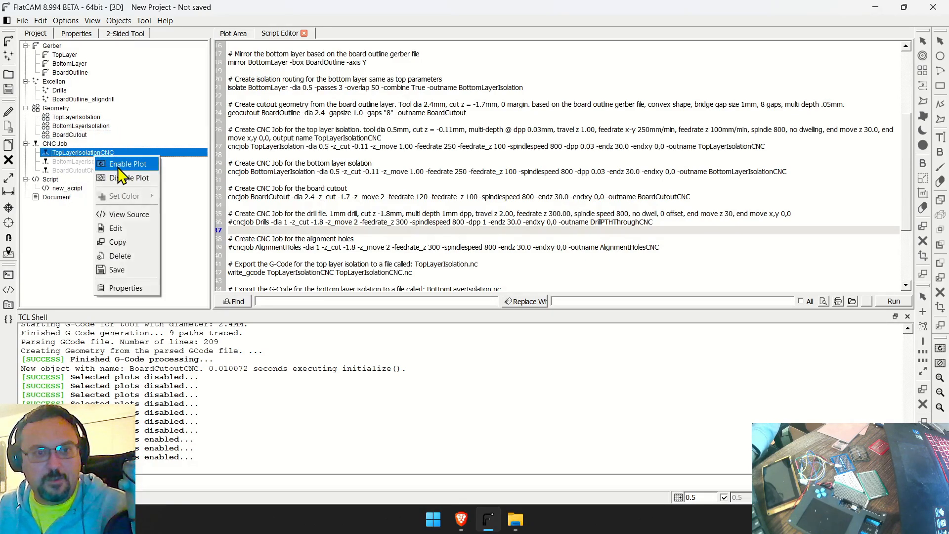
{"action": "left_click", "coordinate": [121, 165]}
{"action": "right_click", "coordinate": [130, 172]}
{"action": "left_click", "coordinate": [148, 177]}
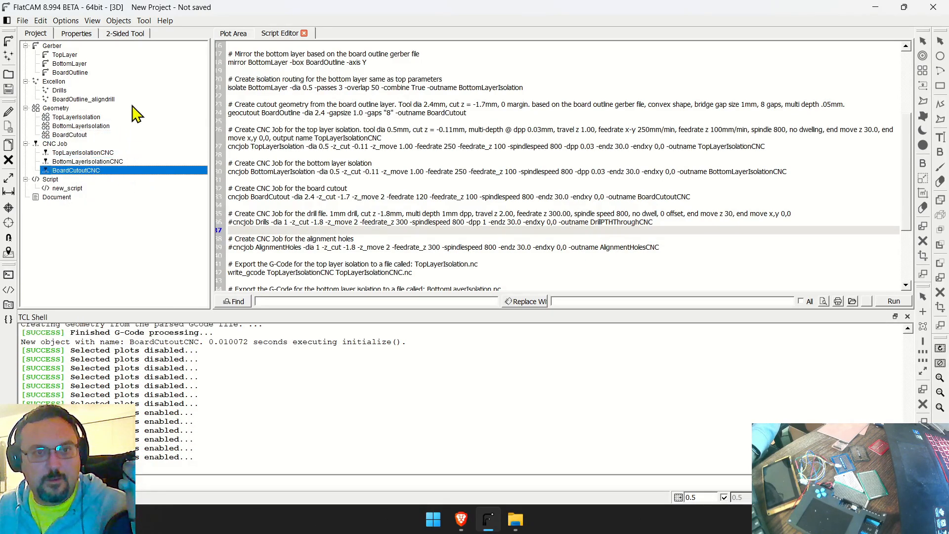
{"action": "left_click", "coordinate": [230, 33]}
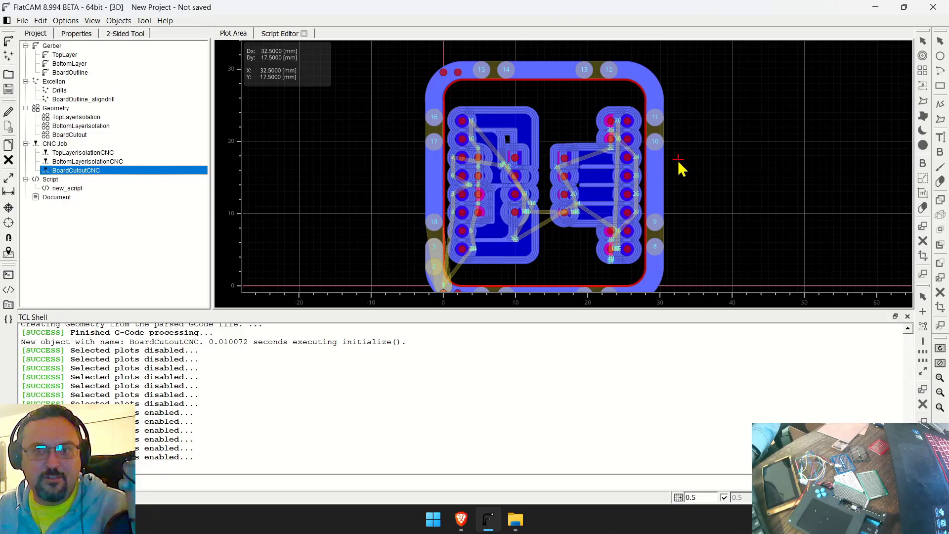
{"action": "middle_click_drag", "start_coordinate": [697, 245], "coordinate": [708, 171]}
{"action": "scroll", "coordinate": [475, 218], "scroll_direction": "up", "scroll_amount": 1}
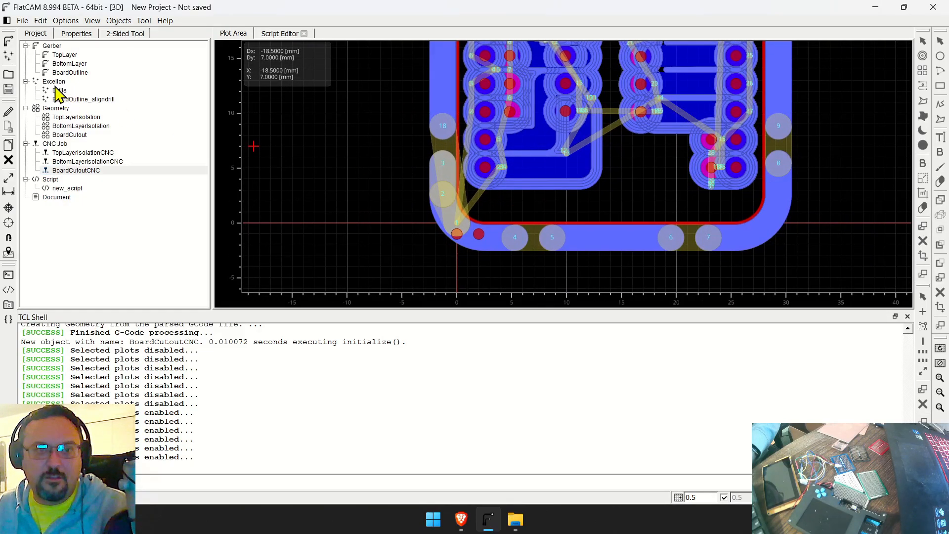
Step: Open BoardOutline_aligndrill in the Drilling Tool and compare its drilling parameters with the commented-out drill commands in the script
{"action": "double_click", "coordinate": [74, 100]}
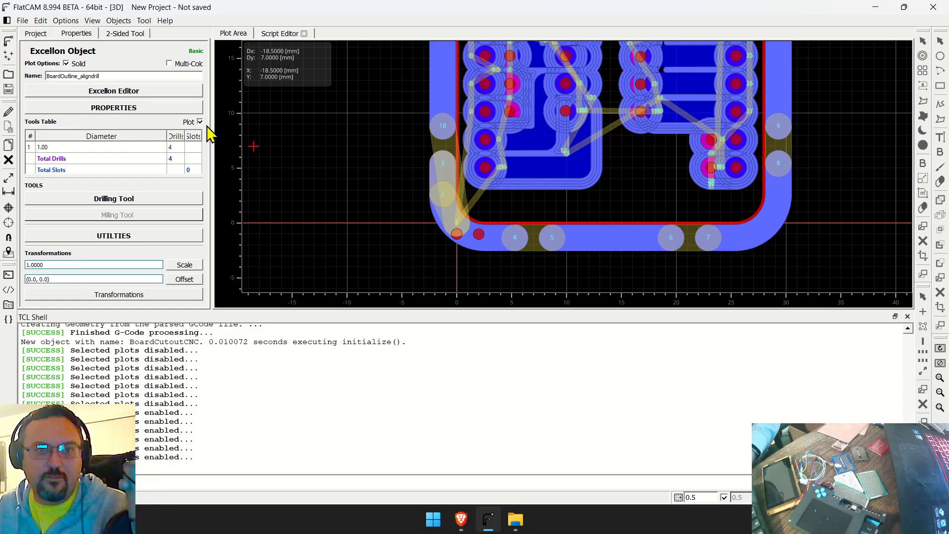
{"action": "left_click", "coordinate": [173, 200]}
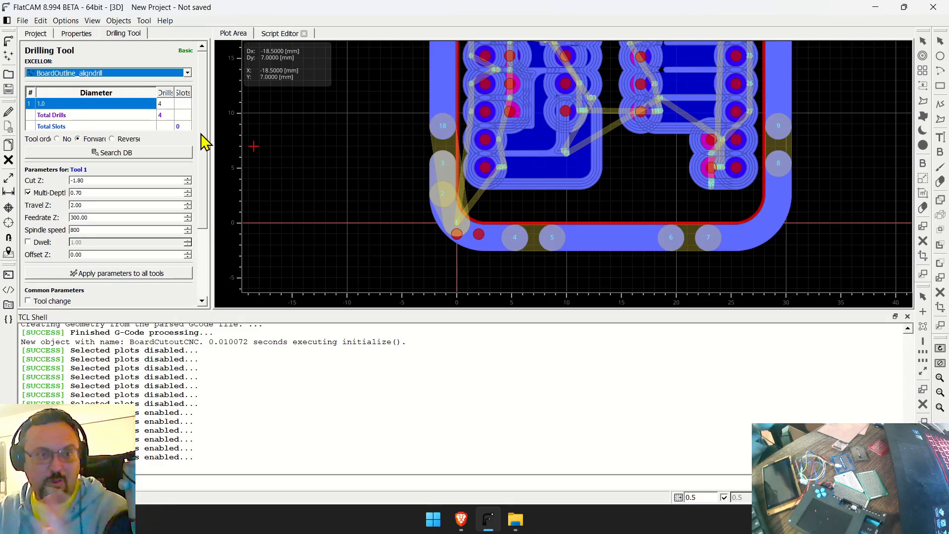
{"action": "left_click_drag", "start_coordinate": [204, 131], "coordinate": [204, 170]}
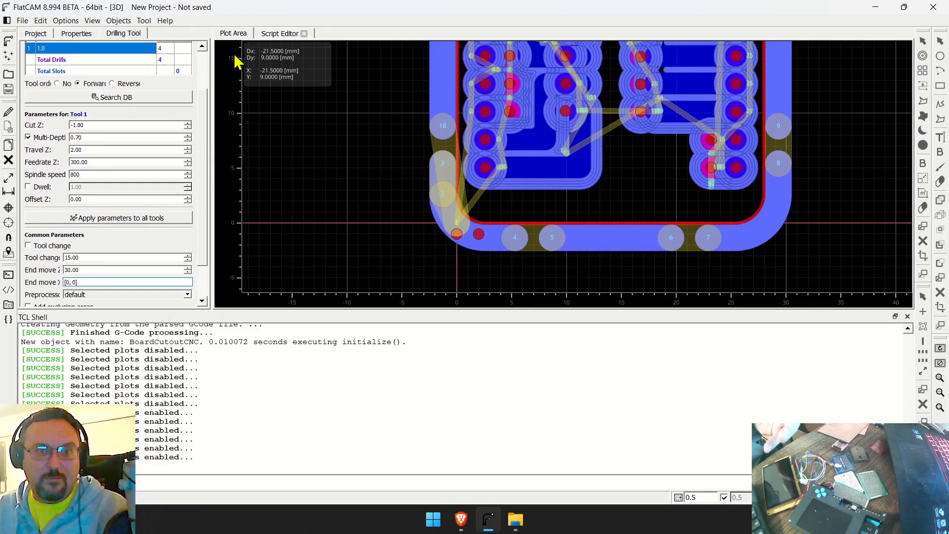
{"action": "left_click", "coordinate": [267, 33]}
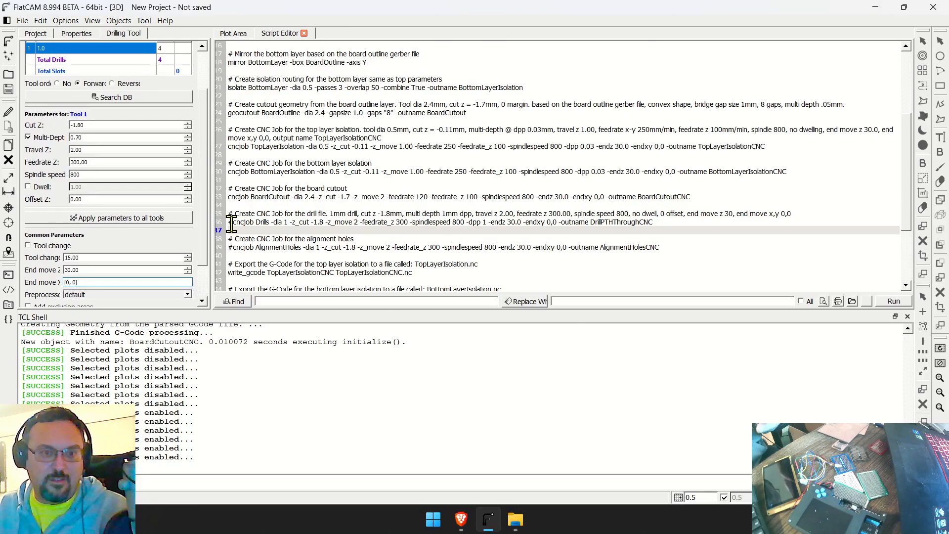
{"action": "left_click", "coordinate": [233, 34]}
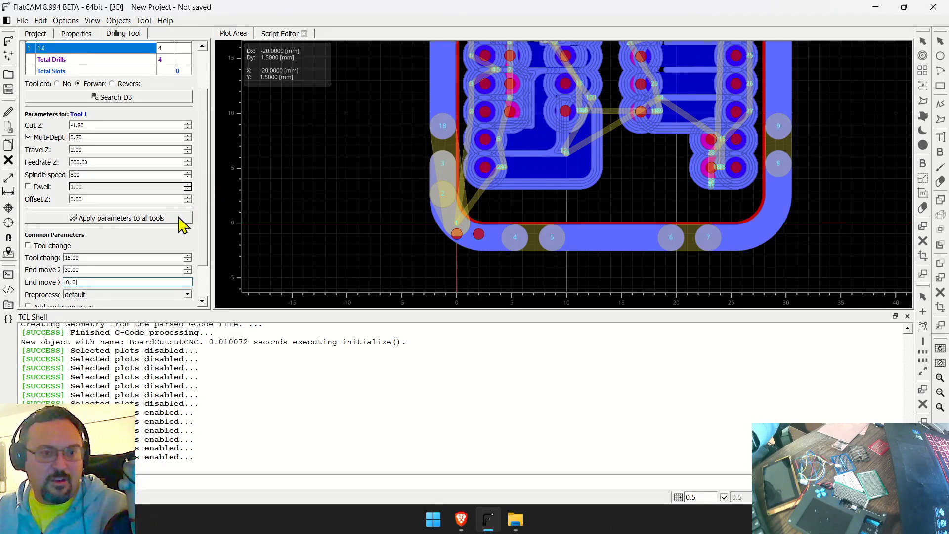
Step: Generate a CNC job for the BoardOutline_aligndrill alignment holes with the Drilling Tool, keeping its preset parameters
{"action": "left_click", "coordinate": [35, 33]}
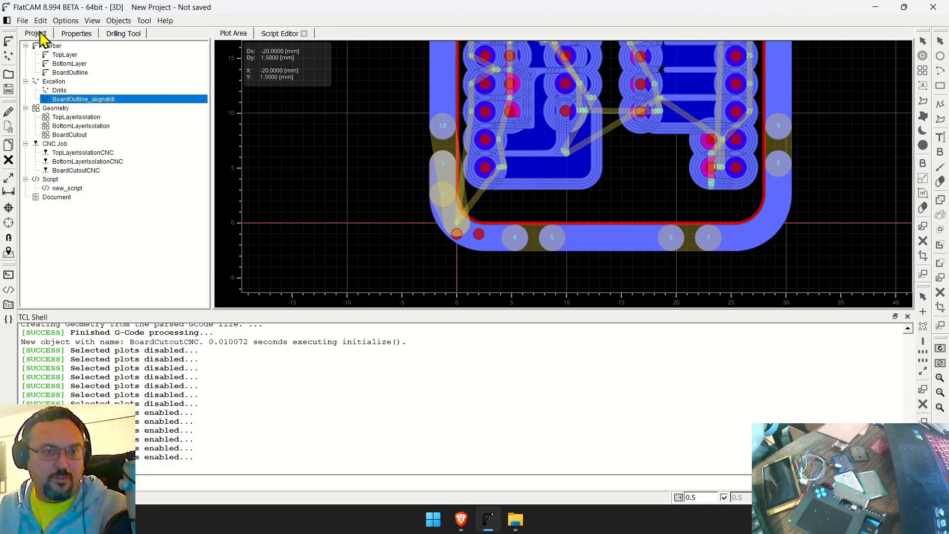
{"action": "double_click", "coordinate": [74, 100]}
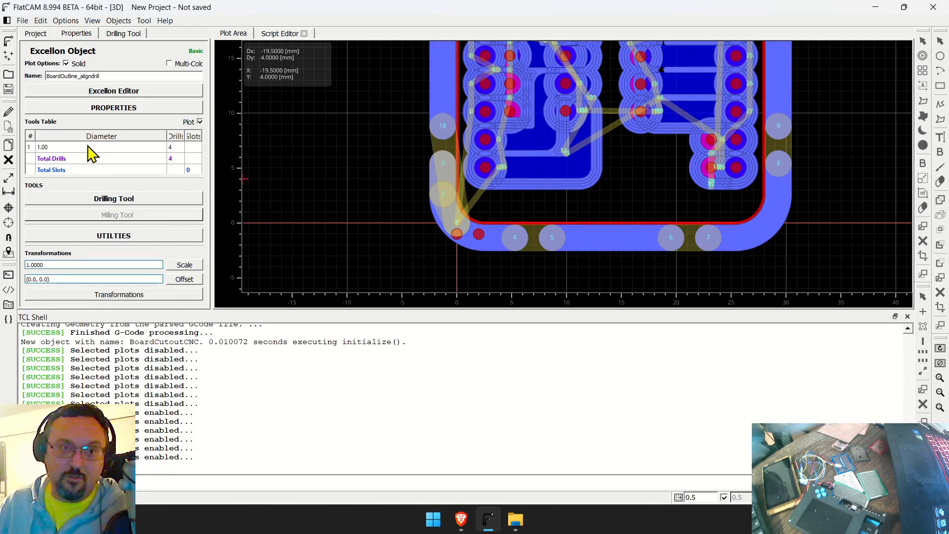
{"action": "left_click", "coordinate": [150, 203]}
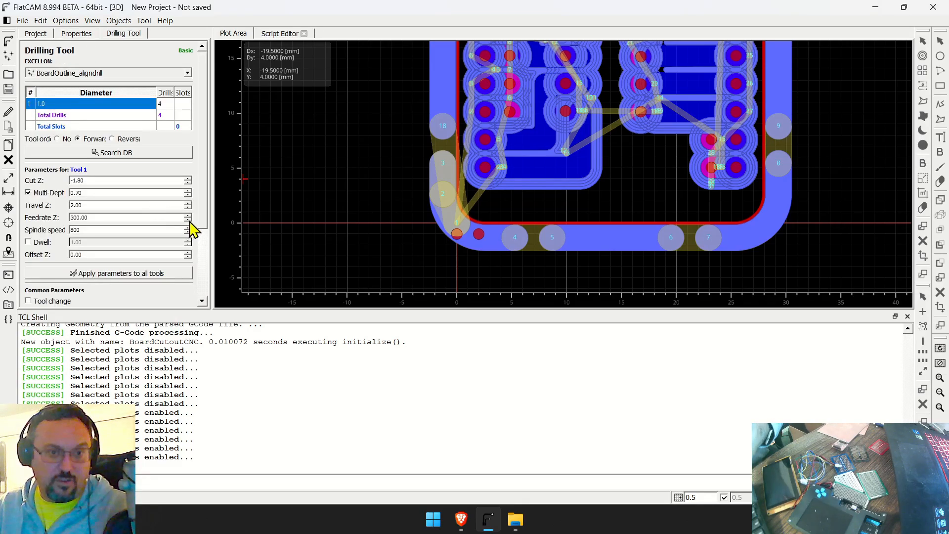
{"action": "scroll", "coordinate": [188, 237], "scroll_direction": "down", "scroll_amount": 3}
{"action": "scroll", "coordinate": [178, 268], "scroll_direction": "down", "scroll_amount": 2}
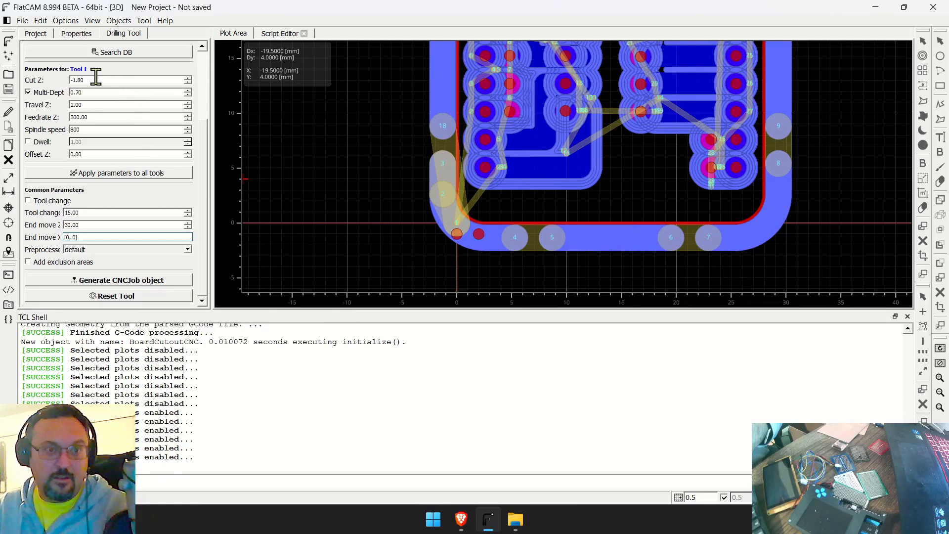
{"action": "left_click", "coordinate": [105, 281]}
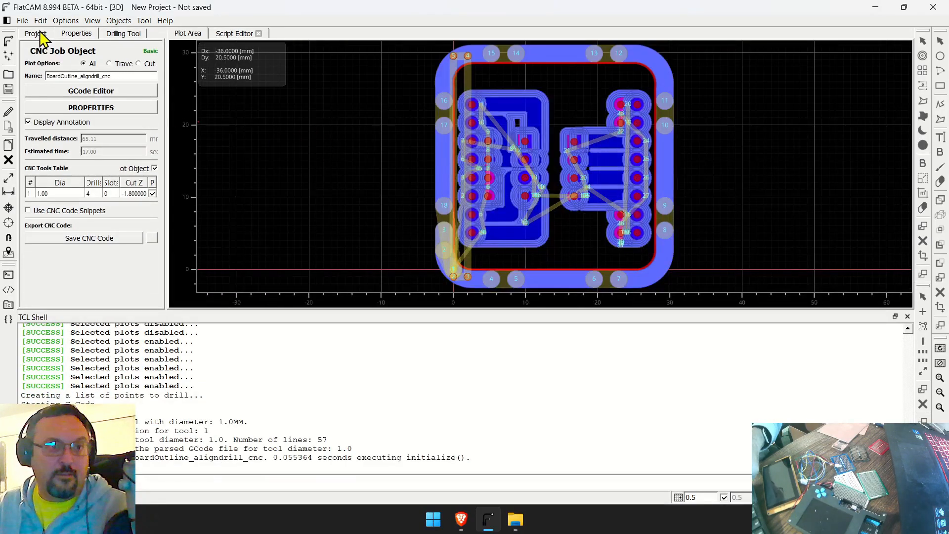
Step: Generate a CNC job for the Drills Excellon object with the Drilling Tool, keeping its preset parameters
{"action": "left_click", "coordinate": [44, 34]}
{"action": "double_click", "coordinate": [61, 90]}
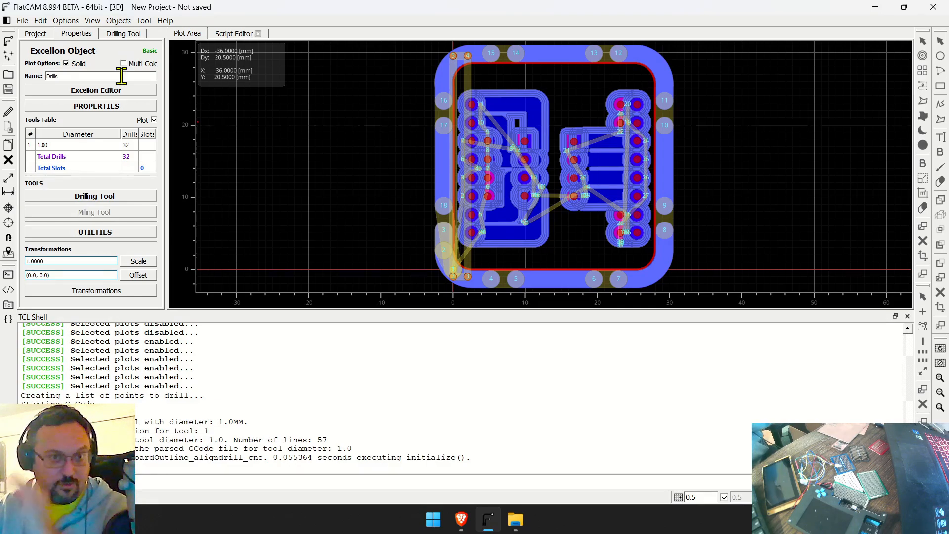
{"action": "left_click", "coordinate": [118, 197]}
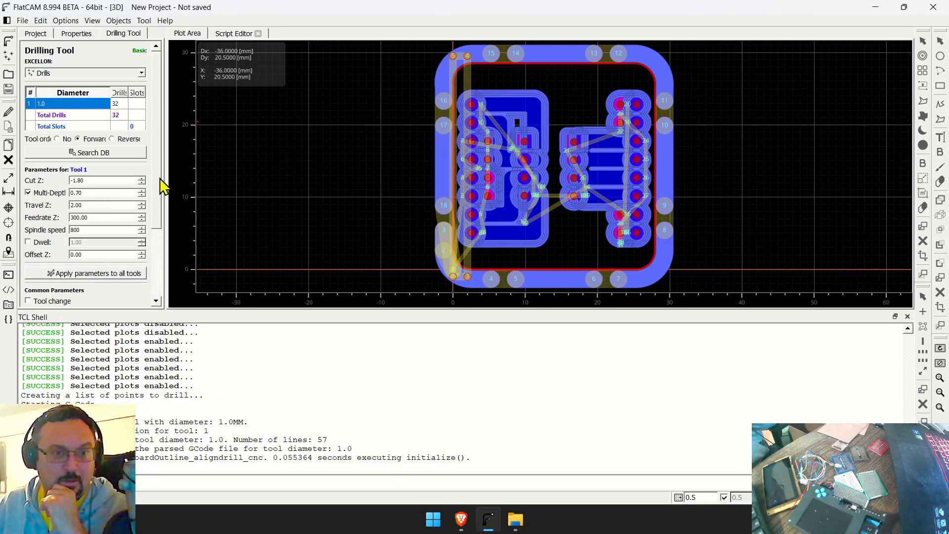
{"action": "scroll", "coordinate": [161, 203], "scroll_direction": "down", "scroll_amount": 3}
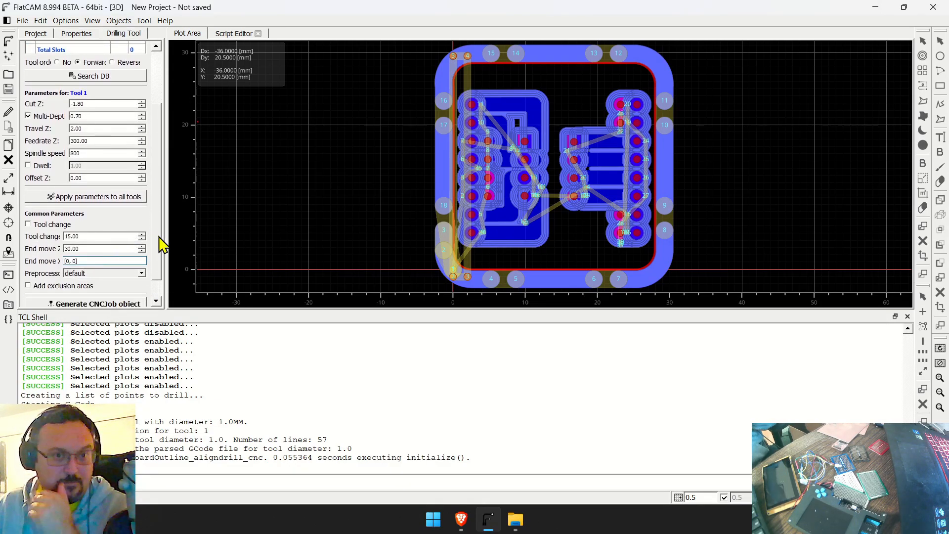
{"action": "scroll", "coordinate": [162, 243], "scroll_direction": "down", "scroll_amount": 1}
{"action": "left_click", "coordinate": [117, 281]}
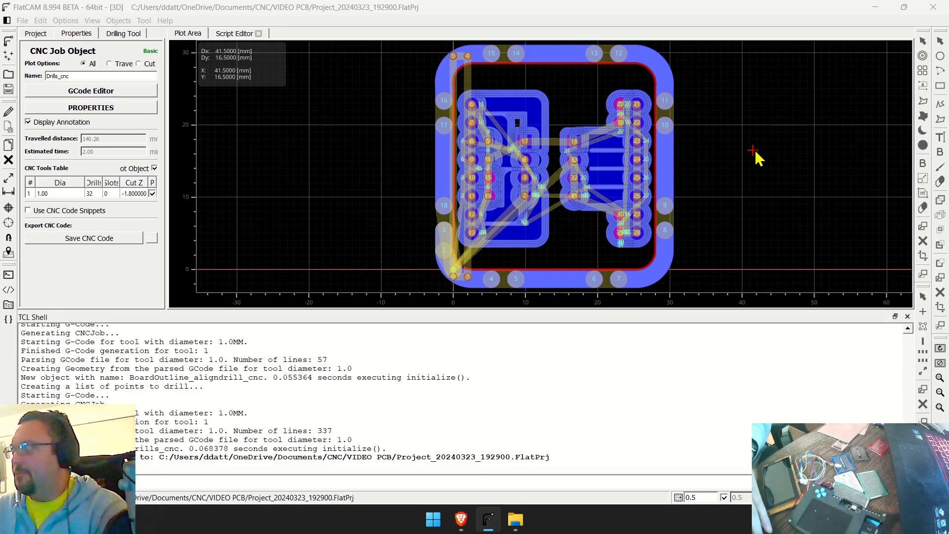
{"action": "key", "text": "alt+Tab"}
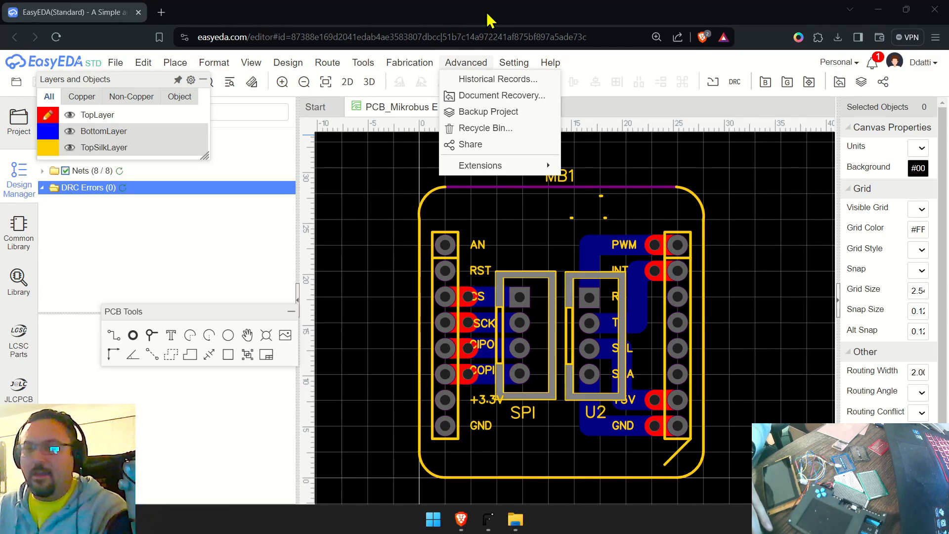
{"action": "left_click", "coordinate": [456, 16]}
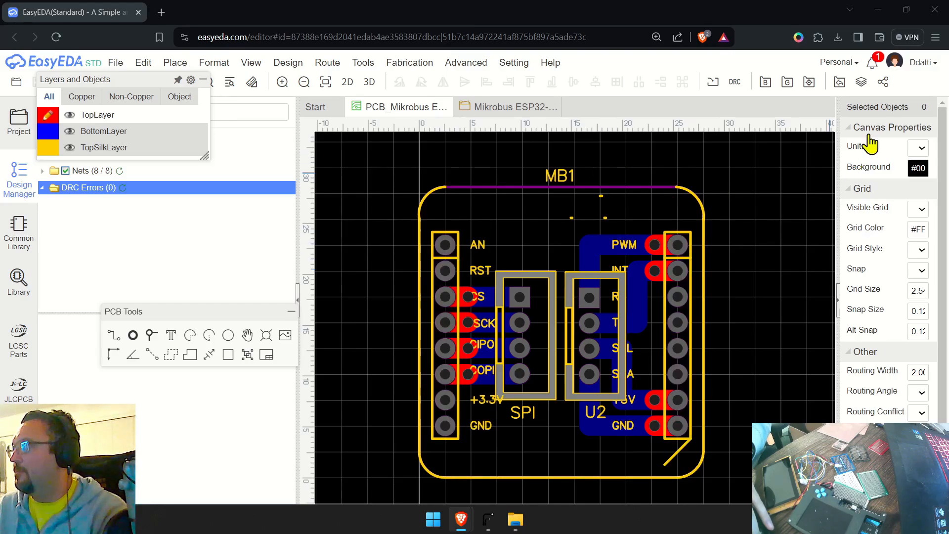
{"action": "key", "text": "alt+Tab"}
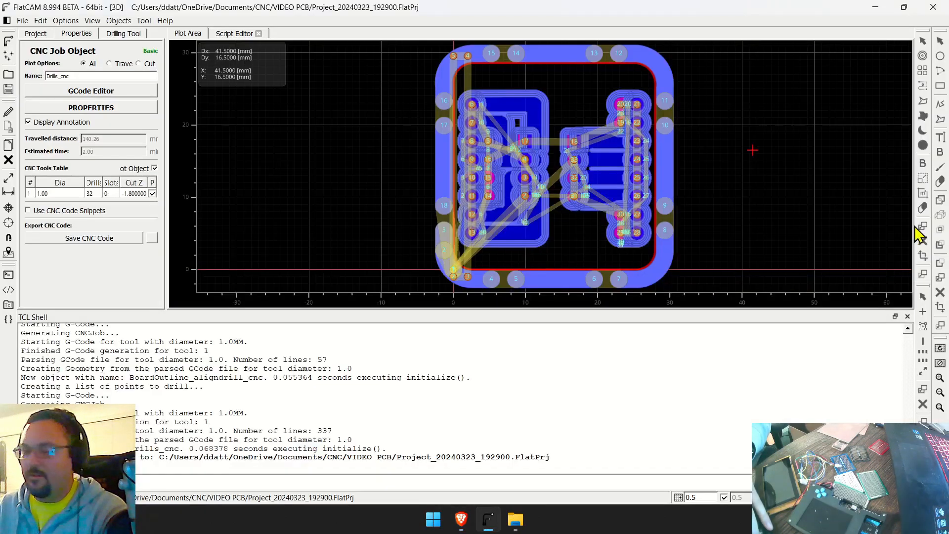
Step: Export the G-code of the Drills_cnc job to the C:\temp folder as Drills_cnc.nc
{"action": "left_click", "coordinate": [39, 34]}
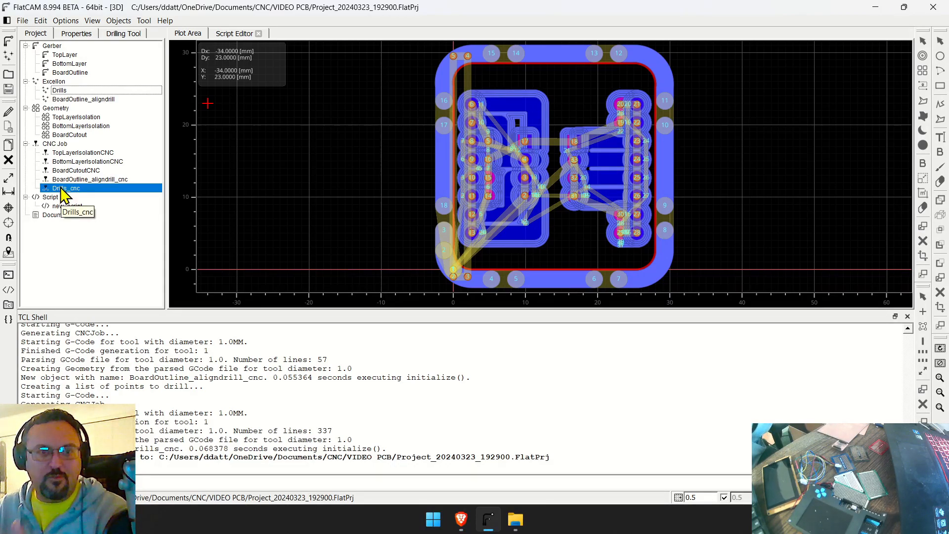
{"action": "double_click", "coordinate": [64, 190]}
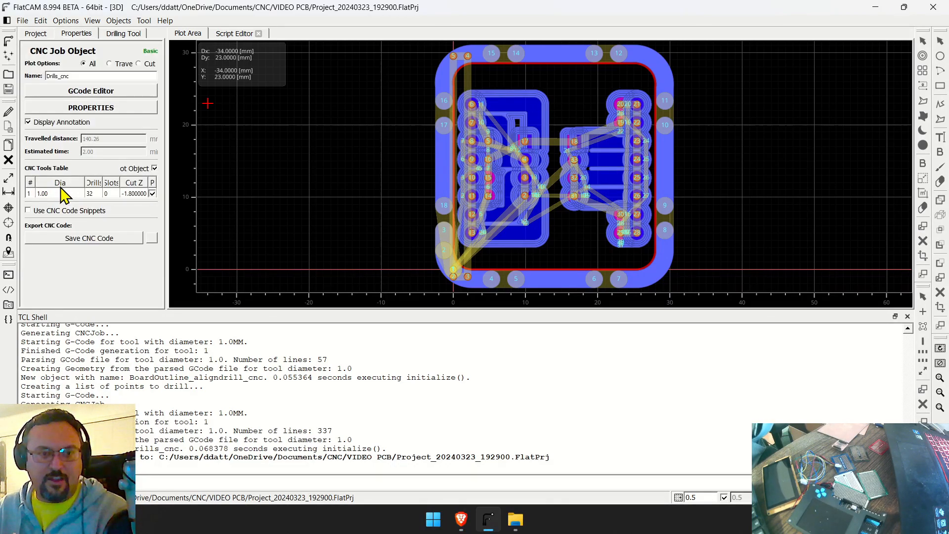
{"action": "left_click", "coordinate": [94, 240]}
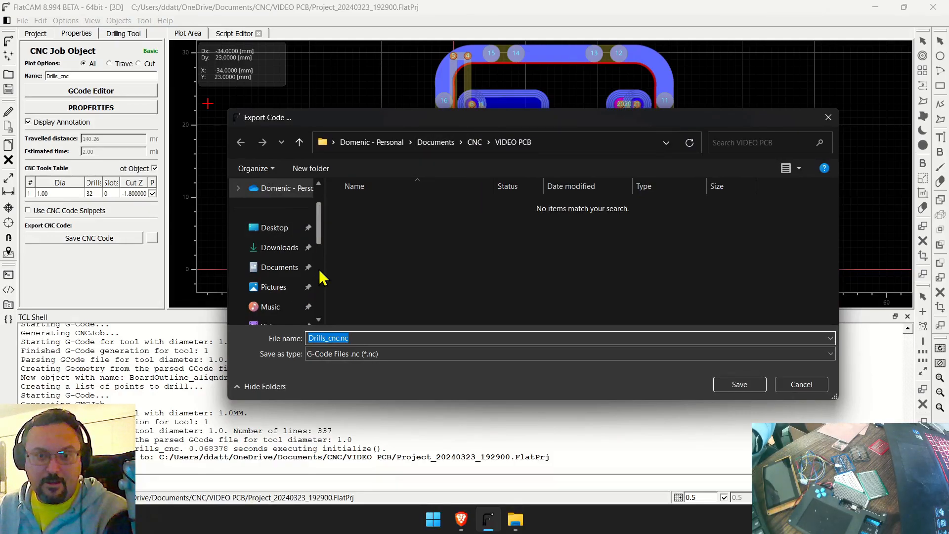
{"action": "scroll", "coordinate": [322, 278], "scroll_direction": "down", "scroll_amount": 5}
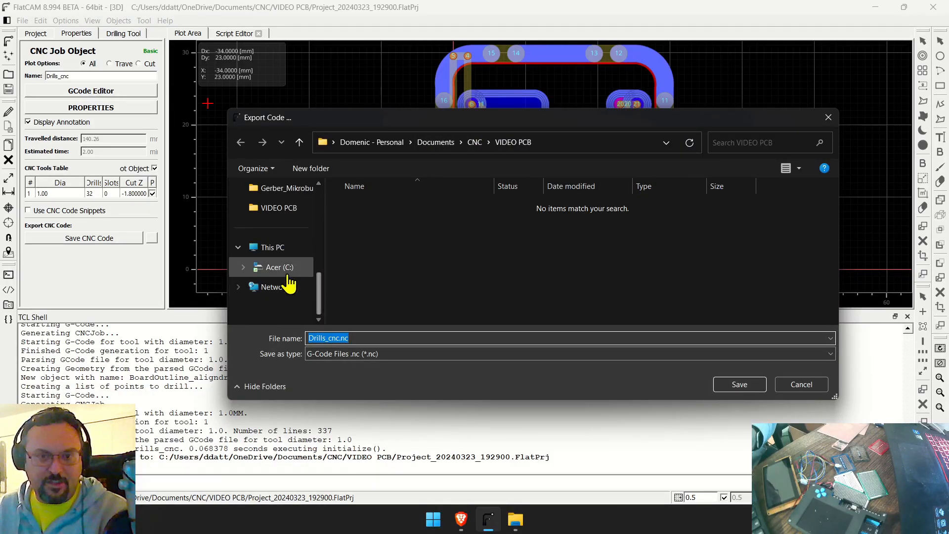
{"action": "left_click", "coordinate": [273, 268]}
{"action": "scroll", "coordinate": [390, 306], "scroll_direction": "down", "scroll_amount": 5}
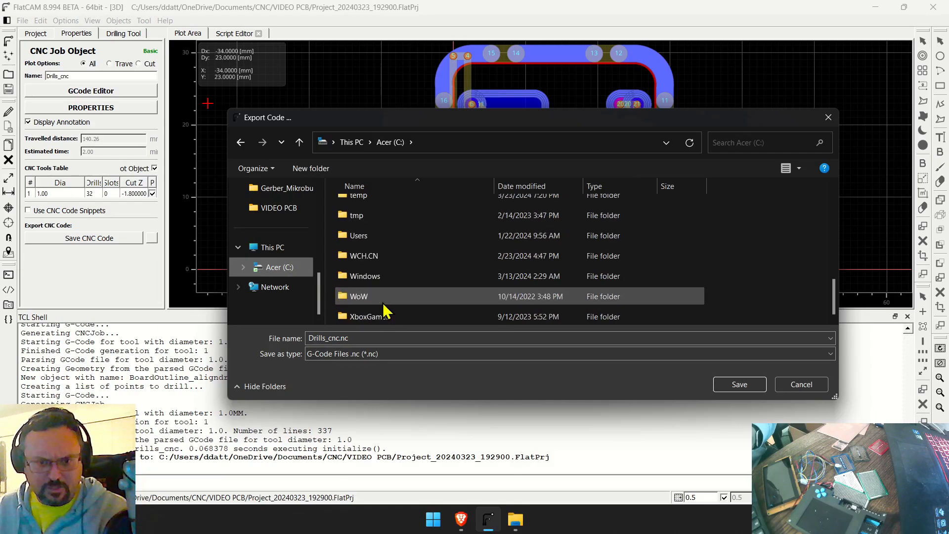
{"action": "scroll", "coordinate": [392, 208], "scroll_direction": "up", "scroll_amount": 10}
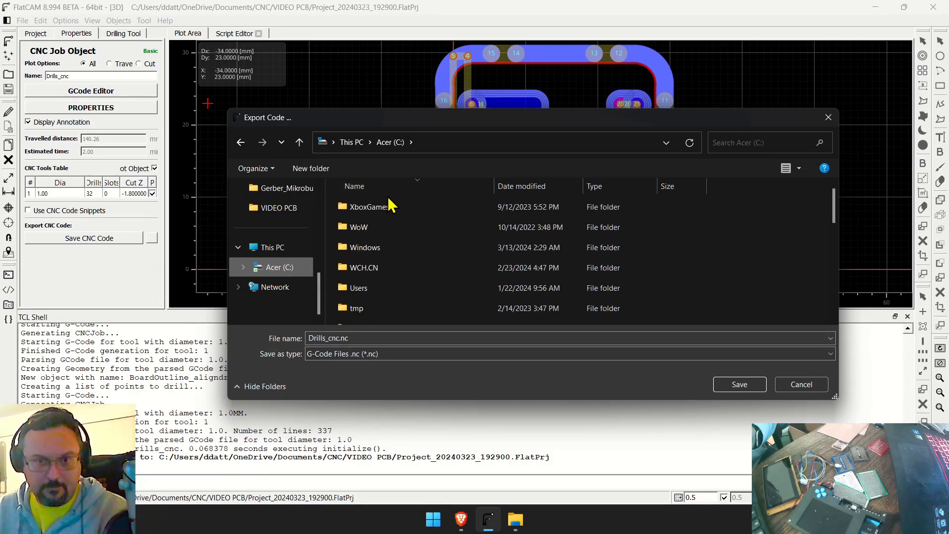
{"action": "scroll", "coordinate": [403, 242], "scroll_direction": "down", "scroll_amount": 5}
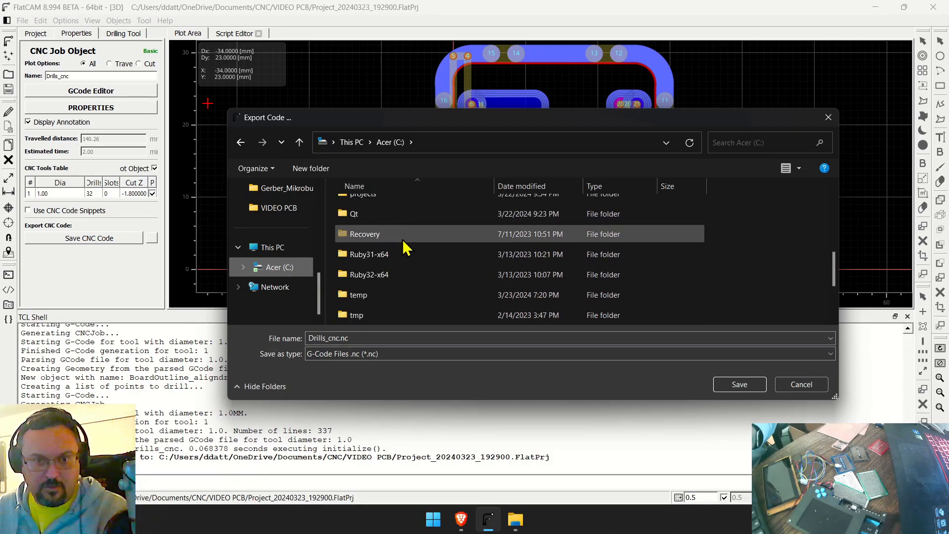
{"action": "scroll", "coordinate": [396, 210], "scroll_direction": "up", "scroll_amount": 1}
{"action": "double_click", "coordinate": [391, 205]}
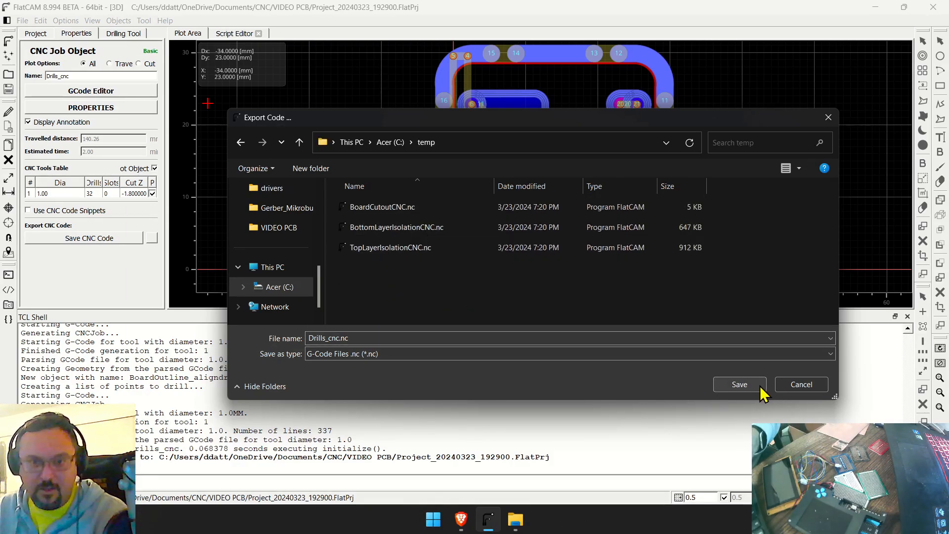
{"action": "left_click", "coordinate": [744, 387]}
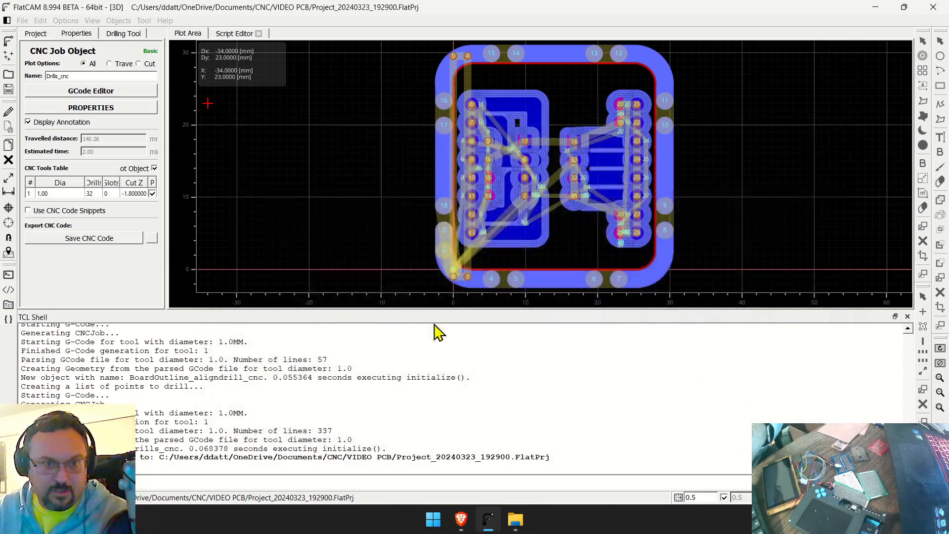
Step: Export the G-code of the BoardOutline_aligndrill_cnc job to C:\temp as BoardOutline_aligndrill_cnc.nc
{"action": "left_click", "coordinate": [36, 34]}
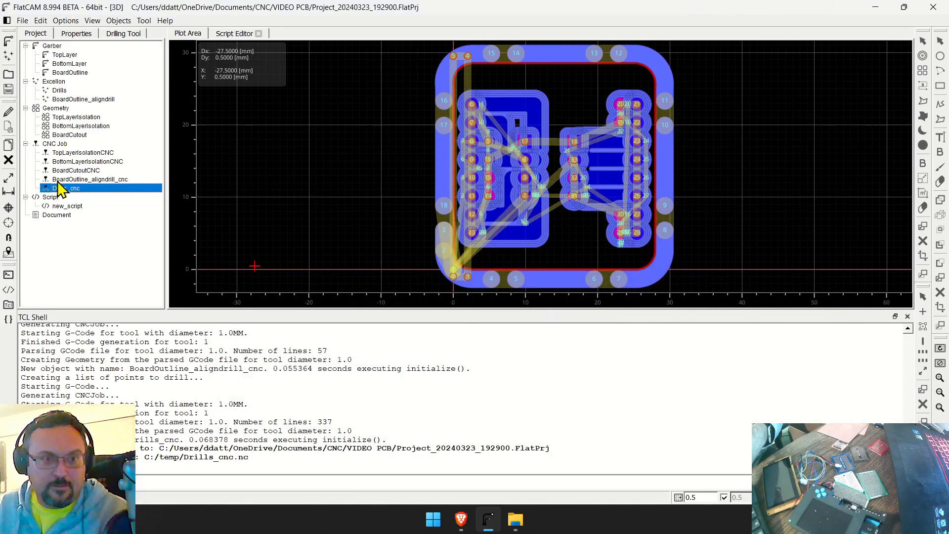
{"action": "double_click", "coordinate": [69, 179]}
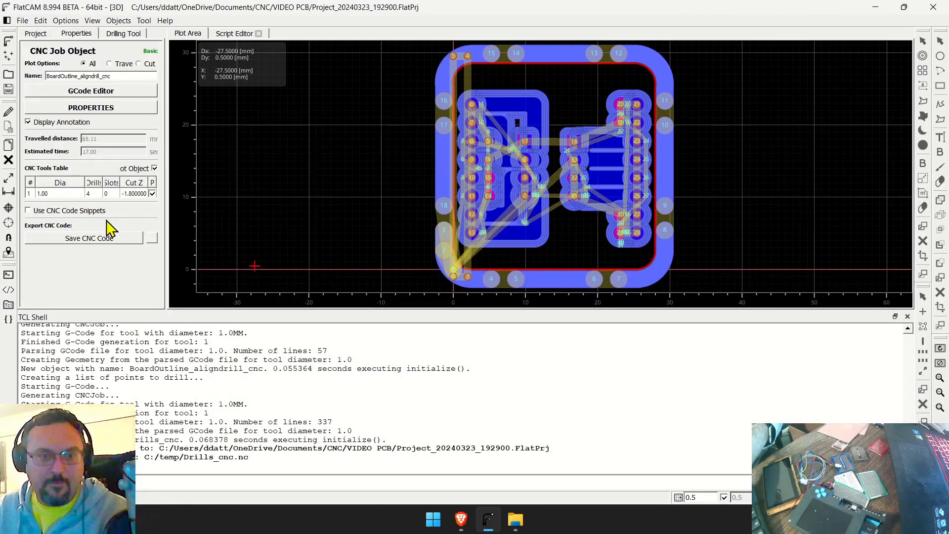
{"action": "left_click", "coordinate": [114, 239]}
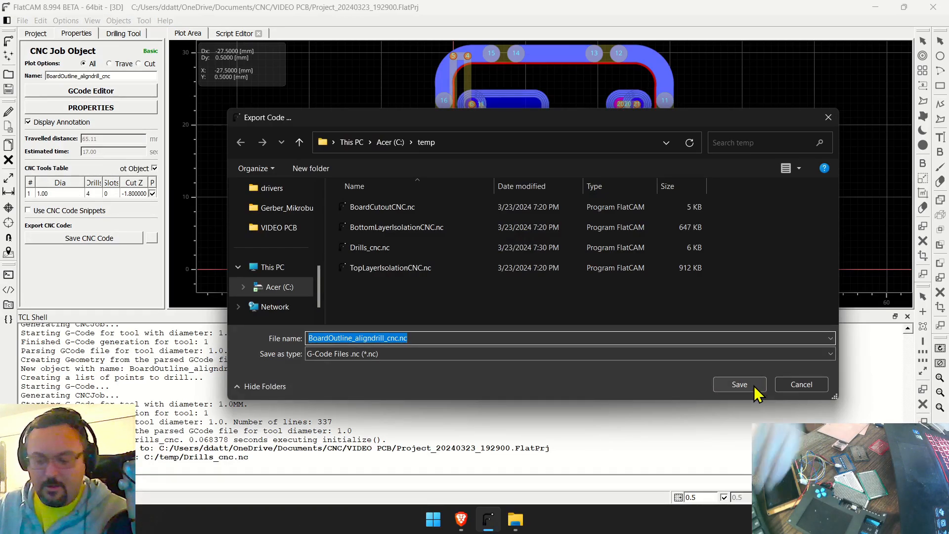
{"action": "left_click", "coordinate": [576, 141]}
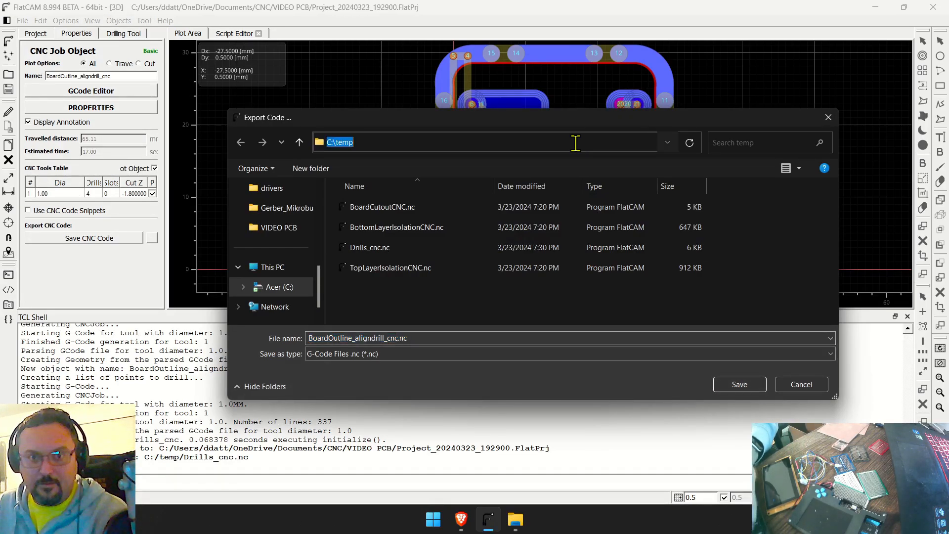
{"action": "left_click", "coordinate": [740, 384]}
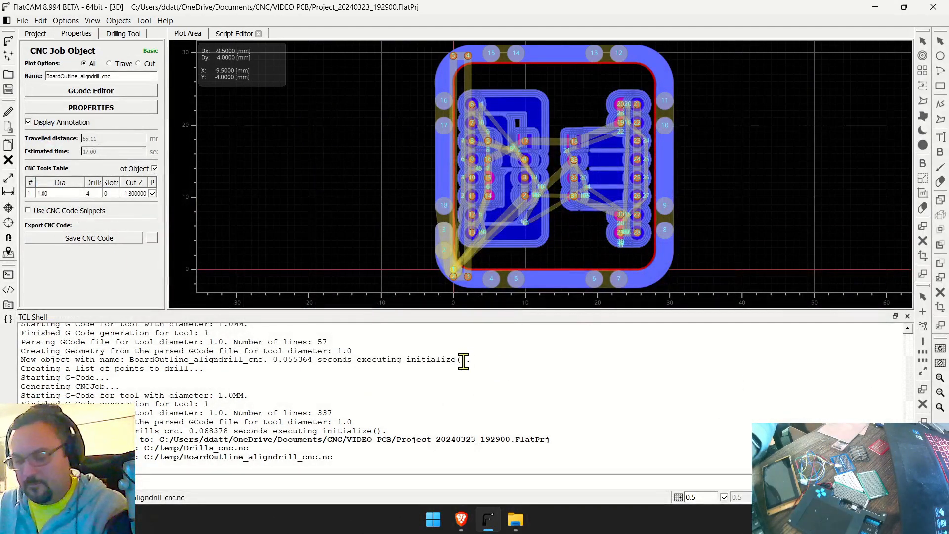
Step: Open the exported TopLayerIsolationCNC.nc from C:\temp in a maximized Notepad++ window, reaching it through the G-code export dialog
{"action": "left_click", "coordinate": [98, 238]}
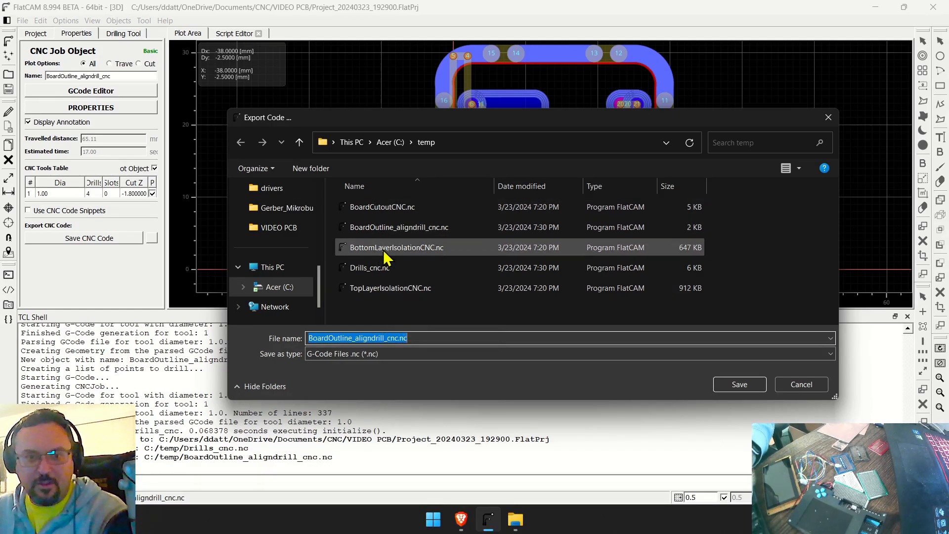
{"action": "left_click", "coordinate": [381, 288]}
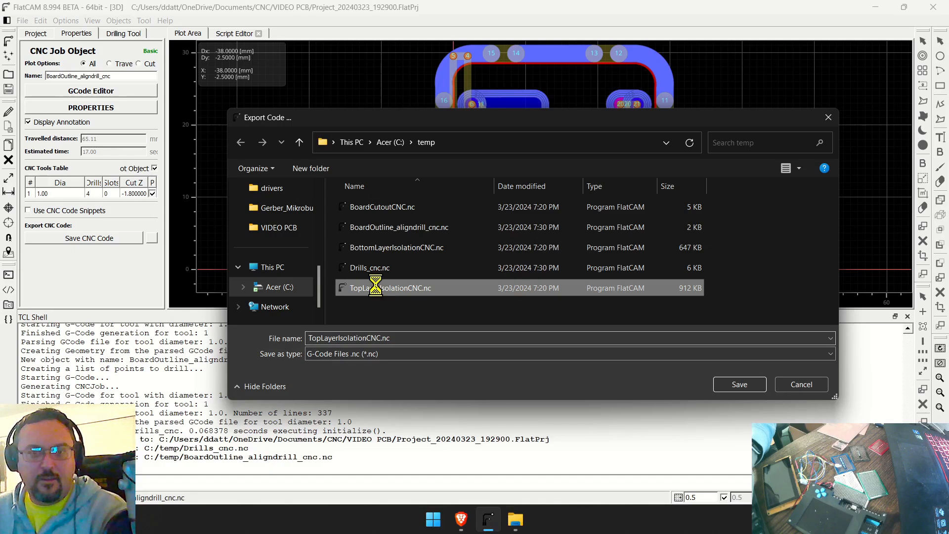
{"action": "right_click", "coordinate": [378, 291]}
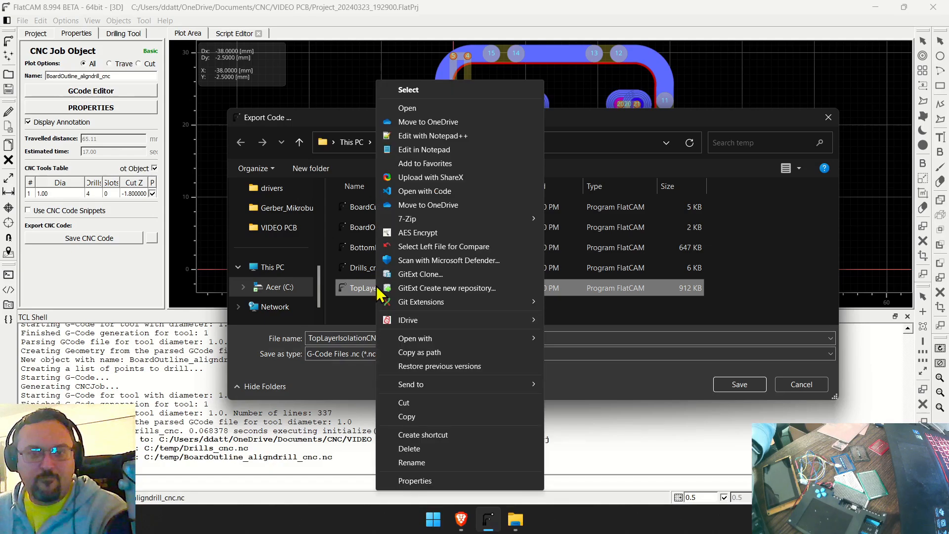
{"action": "left_click", "coordinate": [476, 136]}
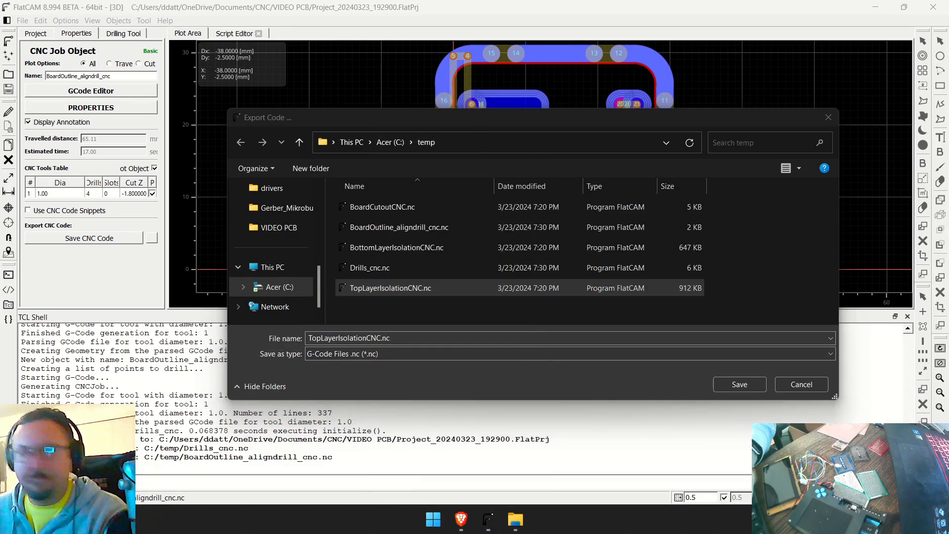
{"action": "left_click_drag", "start_coordinate": [652, 212], "coordinate": [683, 2]}
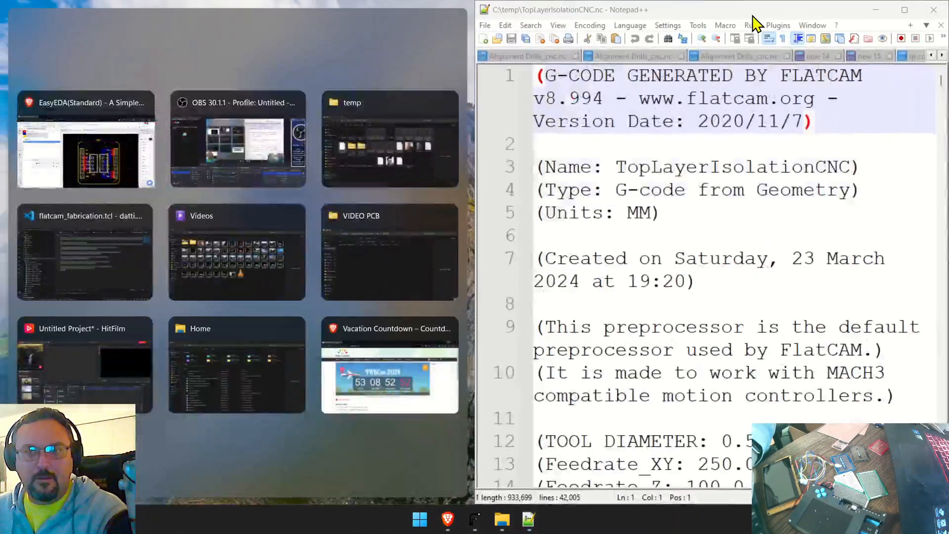
{"action": "double_click", "coordinate": [757, 12]}
{"action": "left_click", "coordinate": [711, 10]}
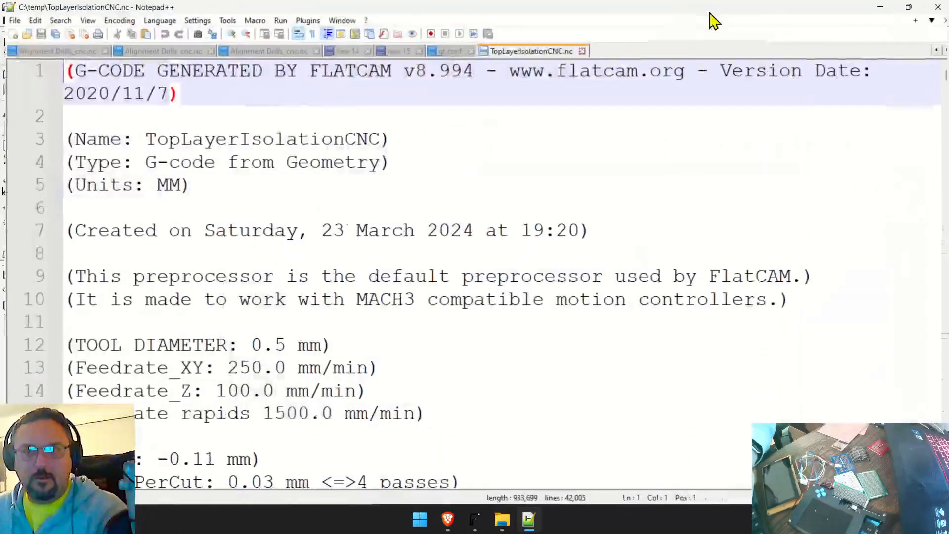
Step: Examine the header comments and setup commands of TopLayerIsolationCNC.nc, including tool diameter, feedrates, cut depth, ranges and spindle speed
{"action": "left_click", "coordinate": [509, 236]}
{"action": "scroll", "coordinate": [510, 238], "scroll_direction": "down", "scroll_amount": 7}
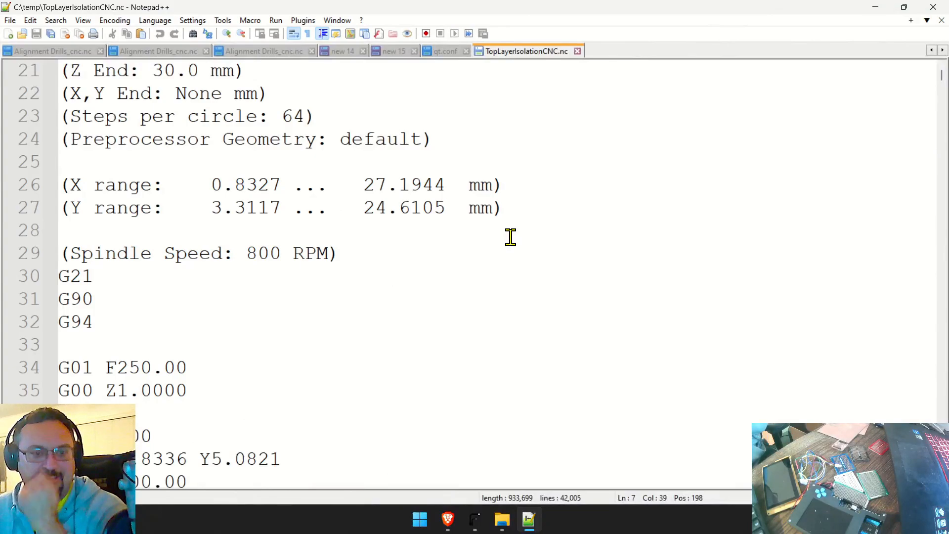
{"action": "scroll", "coordinate": [510, 237], "scroll_direction": "up", "scroll_amount": 7}
{"action": "scroll", "coordinate": [511, 237], "scroll_direction": "down", "scroll_amount": 6}
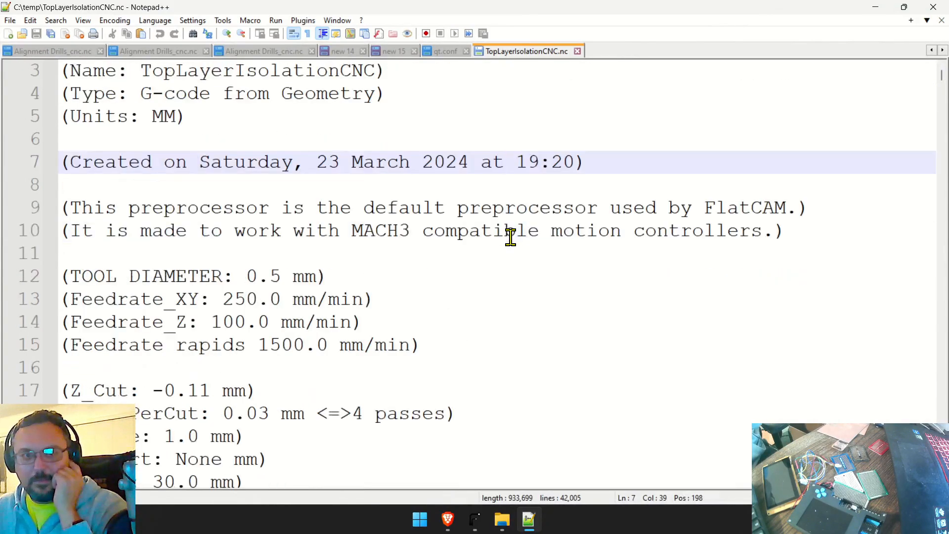
{"action": "scroll", "coordinate": [510, 237], "scroll_direction": "up", "scroll_amount": 1}
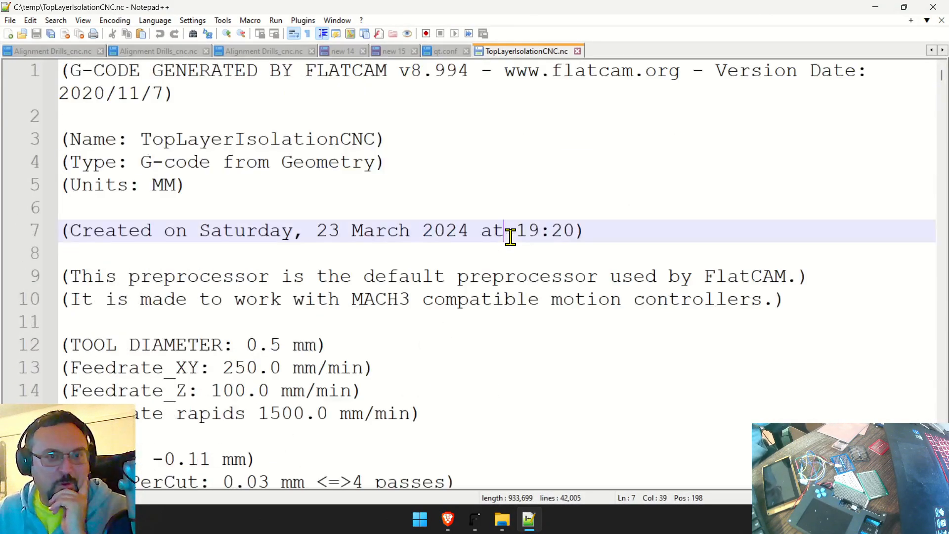
{"action": "scroll", "coordinate": [510, 237], "scroll_direction": "down", "scroll_amount": 7}
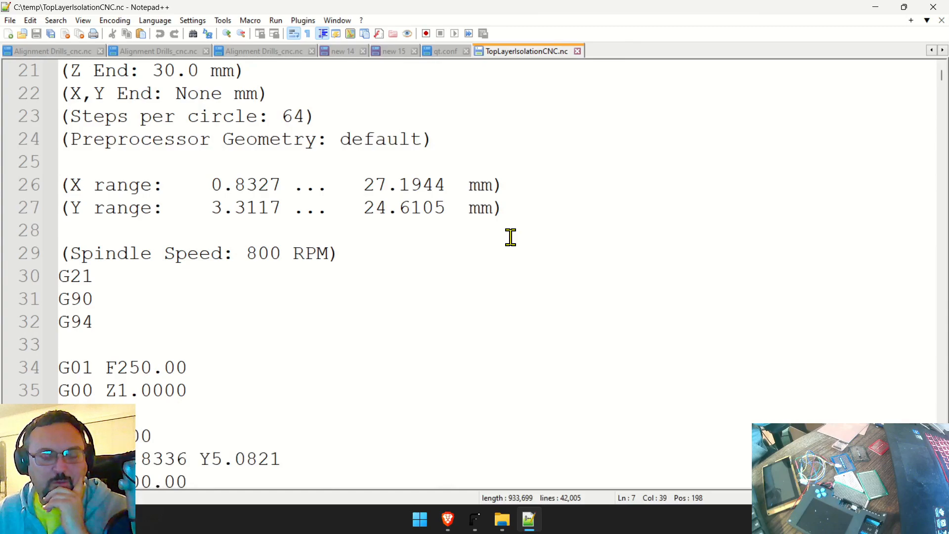
{"action": "scroll", "coordinate": [510, 223], "scroll_direction": "down", "scroll_amount": 2}
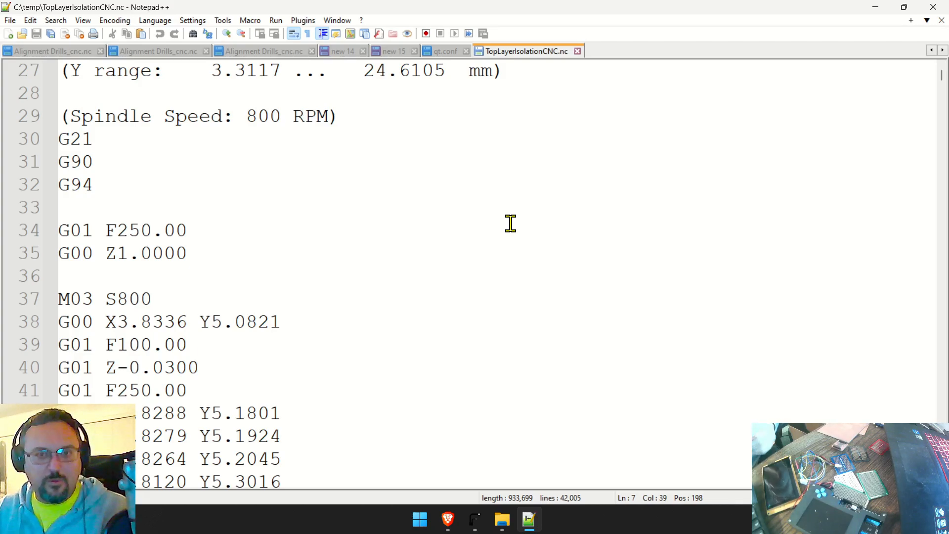
{"action": "scroll", "coordinate": [564, 310], "scroll_direction": "down", "scroll_amount": 2}
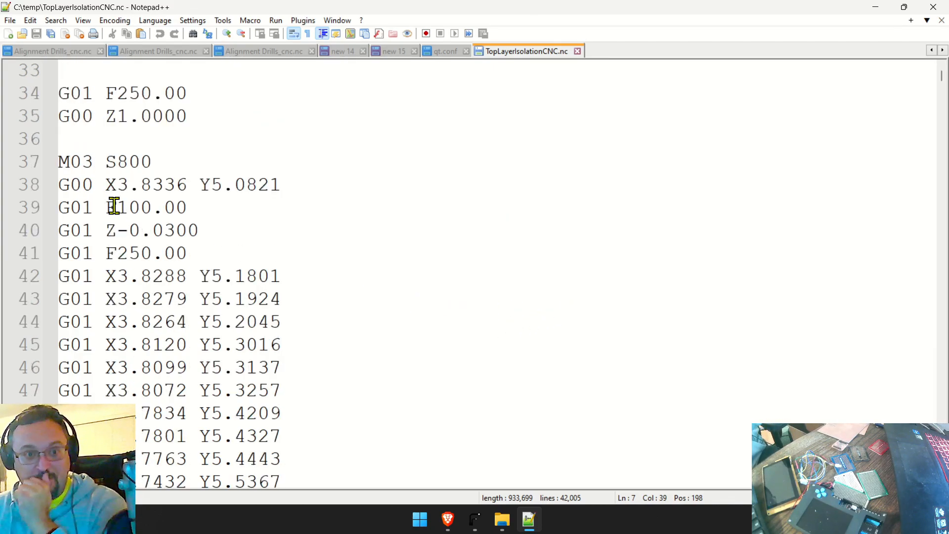
Step: Examine the spindle start, the first rapid move and the first plunge commands at lines 37 to 41 of TopLayerIsolationCNC.nc
{"action": "left_click", "coordinate": [144, 163]}
{"action": "left_click", "coordinate": [303, 185]}
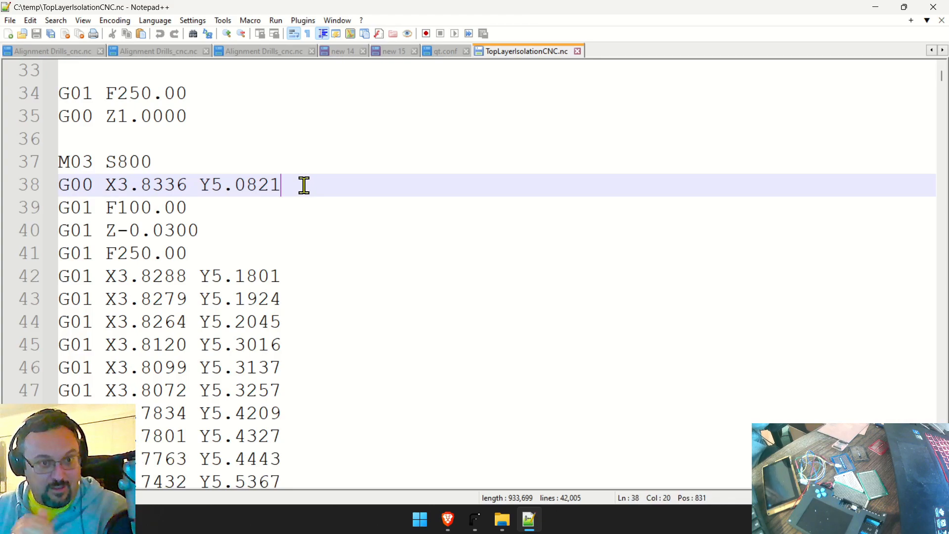
{"action": "left_click", "coordinate": [307, 206]}
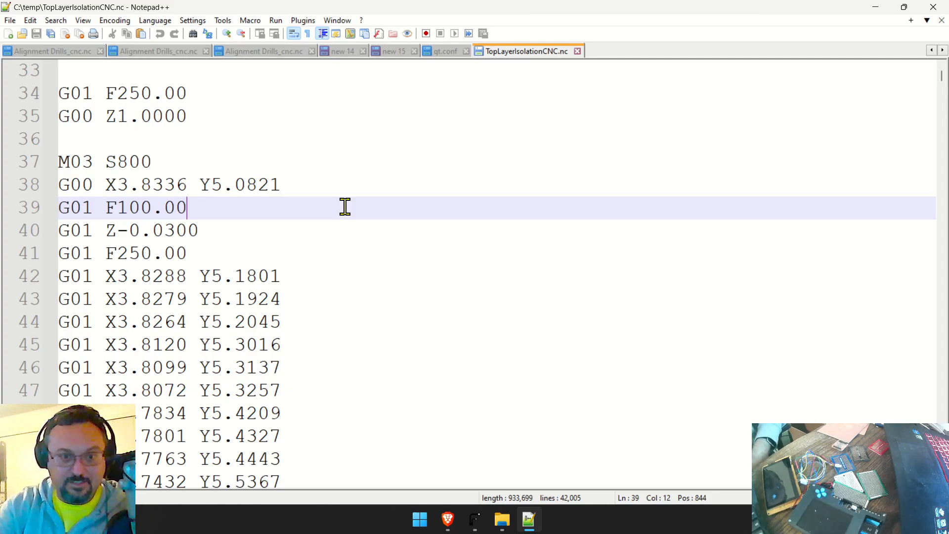
{"action": "scroll", "coordinate": [372, 232], "scroll_direction": "down", "scroll_amount": 14}
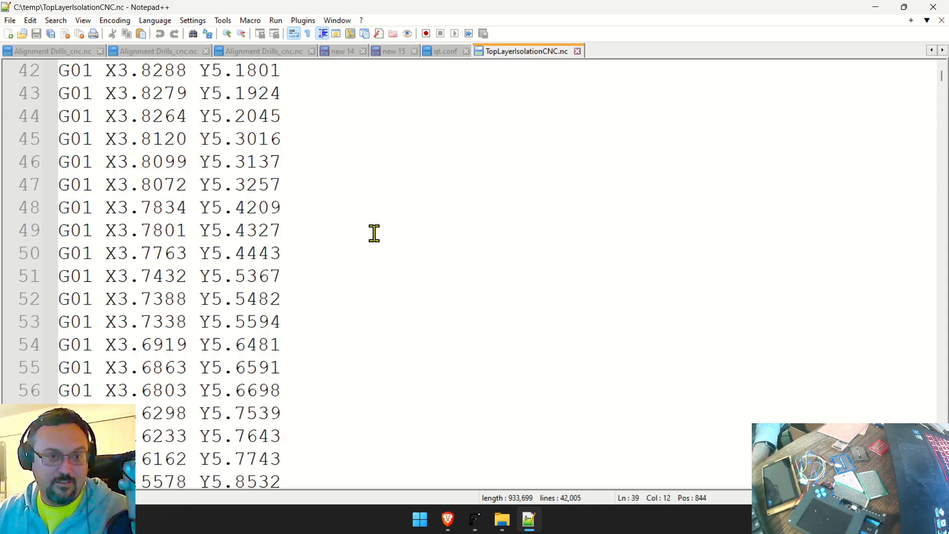
{"action": "scroll", "coordinate": [257, 247], "scroll_direction": "up", "scroll_amount": 13}
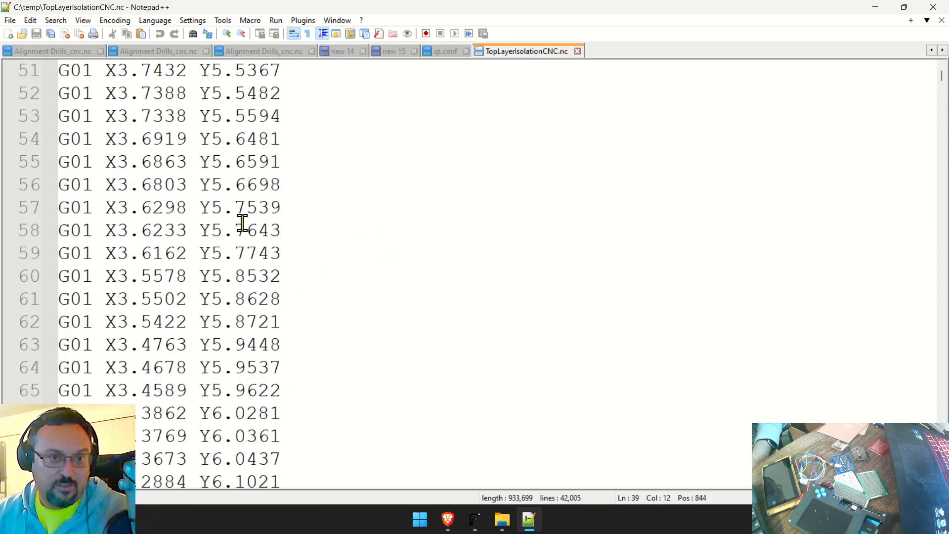
{"action": "left_click", "coordinate": [82, 141]}
{"action": "double_click", "coordinate": [89, 94]}
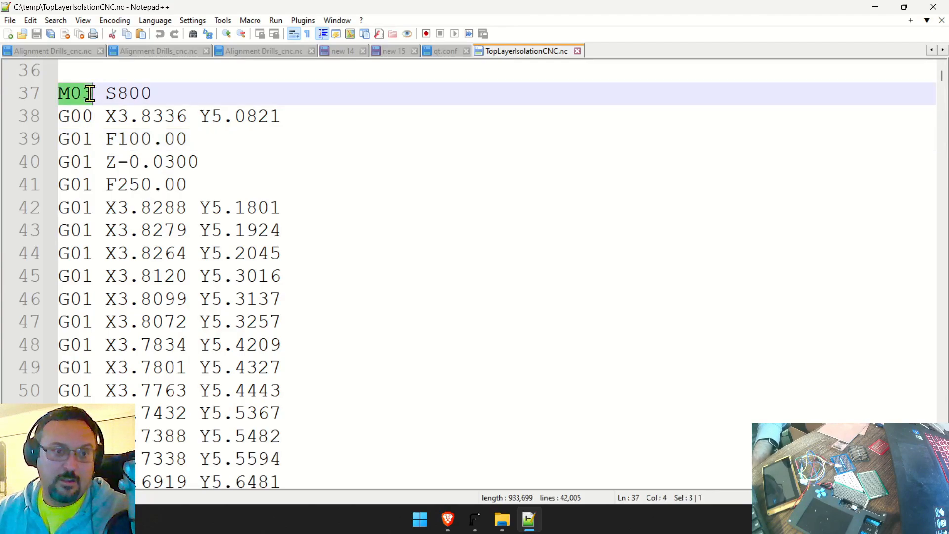
{"action": "left_click", "coordinate": [163, 94]}
{"action": "double_click", "coordinate": [111, 93]}
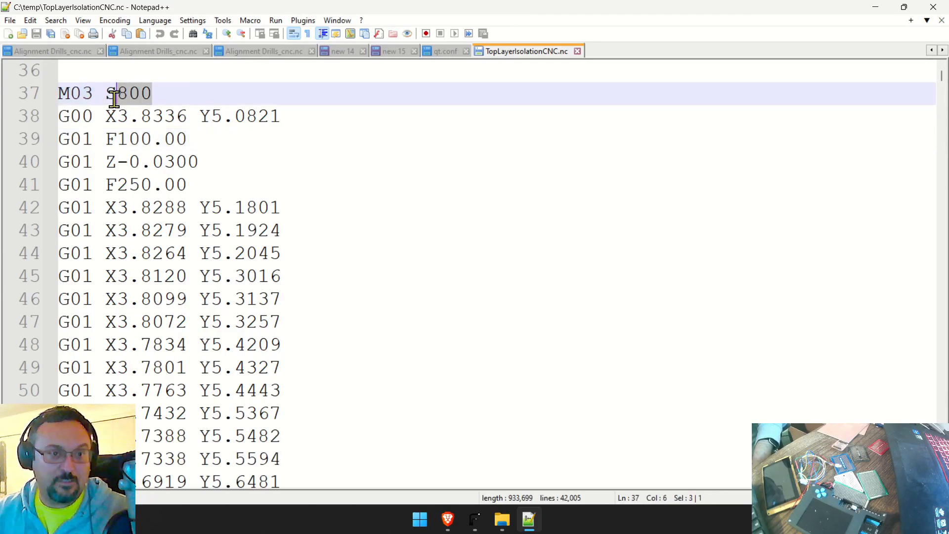
{"action": "left_click_drag", "start_coordinate": [284, 121], "coordinate": [74, 123]}
{"action": "left_click", "coordinate": [330, 125]}
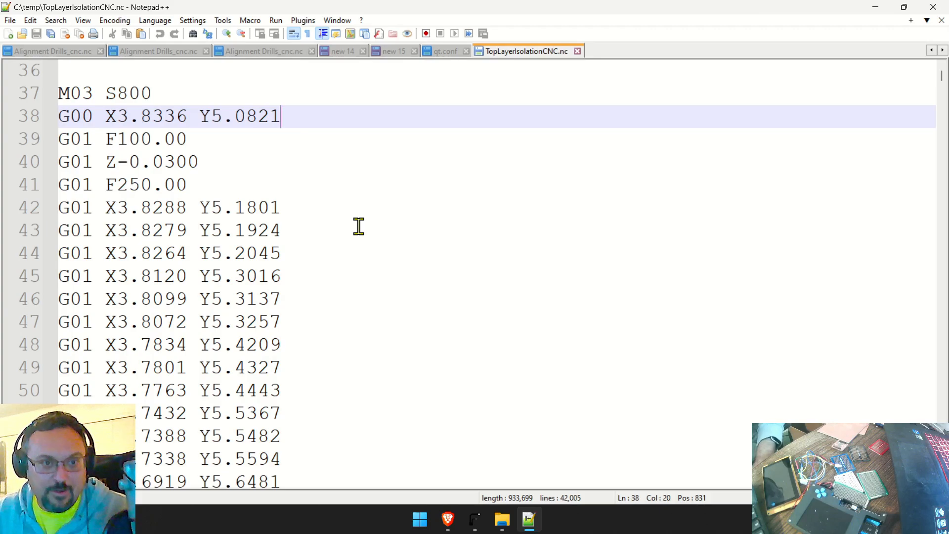
Step: Look through the isolation toolpath coordinates to find where the first depth pass ends and the next plunge begins
{"action": "scroll", "coordinate": [359, 227], "scroll_direction": "down", "scroll_amount": 14}
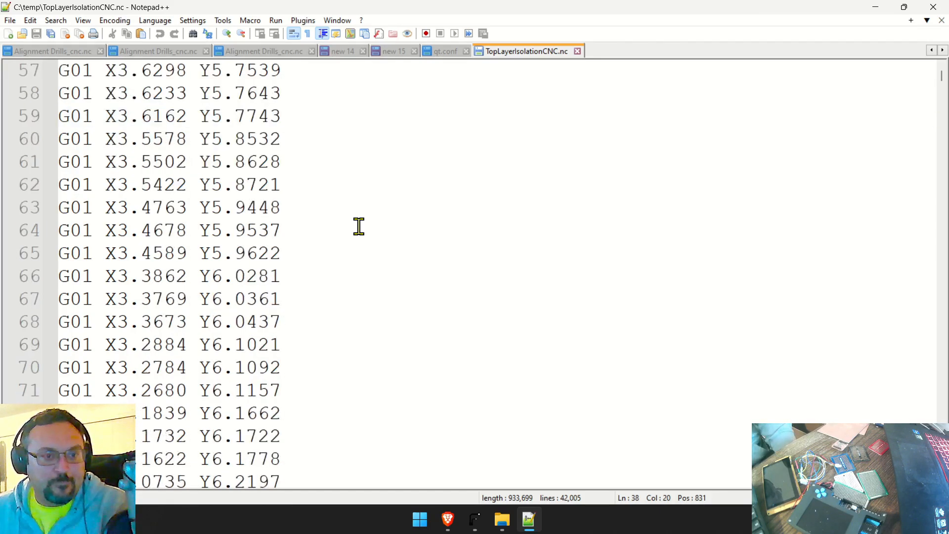
{"action": "scroll", "coordinate": [359, 227], "scroll_direction": "down", "scroll_amount": 20}
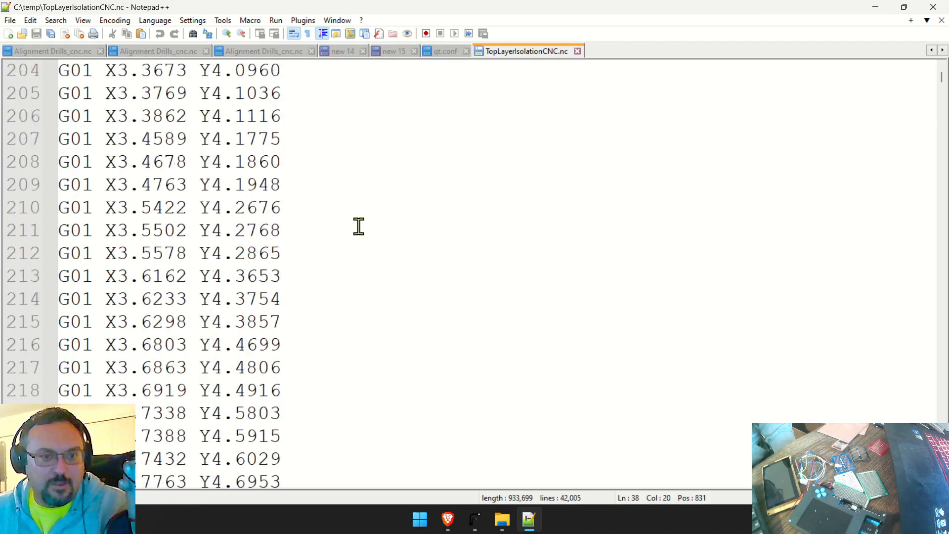
{"action": "scroll", "coordinate": [359, 226], "scroll_direction": "down", "scroll_amount": 8}
{"action": "left_click", "coordinate": [359, 227]}
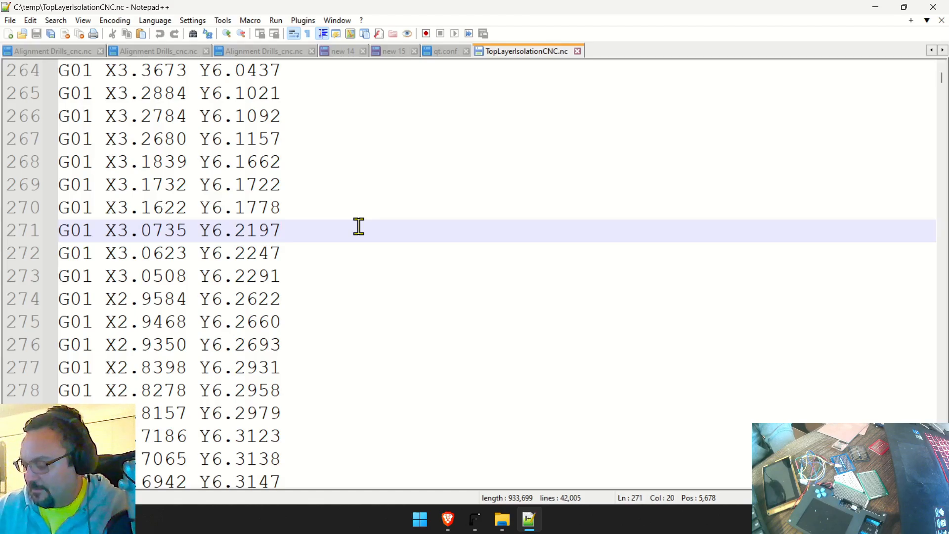
{"action": "key", "text": "Page_Down"}
{"action": "key", "text": "Page_Down"}
{"action": "key", "text": "Page_Down"}
{"action": "key", "text": "Page_Down"}
{"action": "key", "text": "Page_Down"}
{"action": "key", "text": "Page_Down"}
{"action": "key", "text": "Page_Down"}
{"action": "key", "text": "Page_Down"}
{"action": "key", "text": "Page_Down"}
{"action": "key", "text": "Page_Down"}
{"action": "key", "text": "Page_Down"}
{"action": "key", "text": "Page_Down"}
{"action": "key", "text": "Page_Down"}
{"action": "key", "text": "Page_Down"}
{"action": "key", "text": "Page_Down"}
{"action": "key", "text": "Page_Down"}
{"action": "key", "text": "Page_Down"}
{"action": "key", "text": "Page_Down"}
{"action": "key", "text": "Page_Down"}
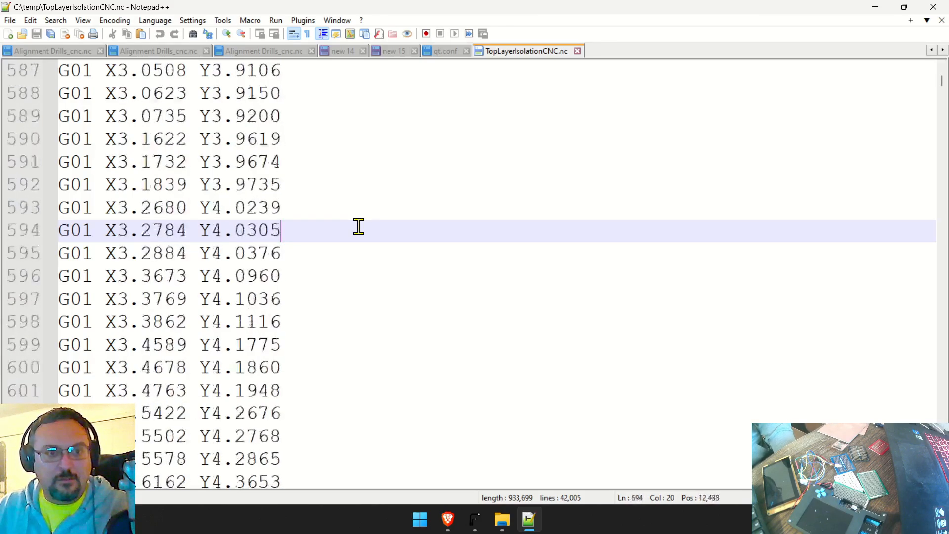
{"action": "key", "text": "Page_Down"}
{"action": "key", "text": "Page_Down"}
{"action": "key", "text": "Page_Down"}
{"action": "key", "text": "Page_Down"}
{"action": "key", "text": "Page_Down"}
{"action": "key", "text": "Page_Down"}
{"action": "key", "text": "Page_Down"}
{"action": "key", "text": "Page_Down"}
{"action": "key", "text": "Page_Down"}
{"action": "key", "text": "Page_Down"}
{"action": "key", "text": "Page_Down"}
{"action": "key", "text": "Page_Down"}
{"action": "key", "text": "Page_Down"}
{"action": "key", "text": "Page_Down"}
{"action": "key", "text": "Page_Up"}
{"action": "key", "text": "Page_Up"}
{"action": "key", "text": "Page_Up"}
{"action": "key", "text": "Page_Up"}
{"action": "key", "text": "Page_Up"}
{"action": "key", "text": "Page_Up"}
{"action": "key", "text": "Page_Up"}
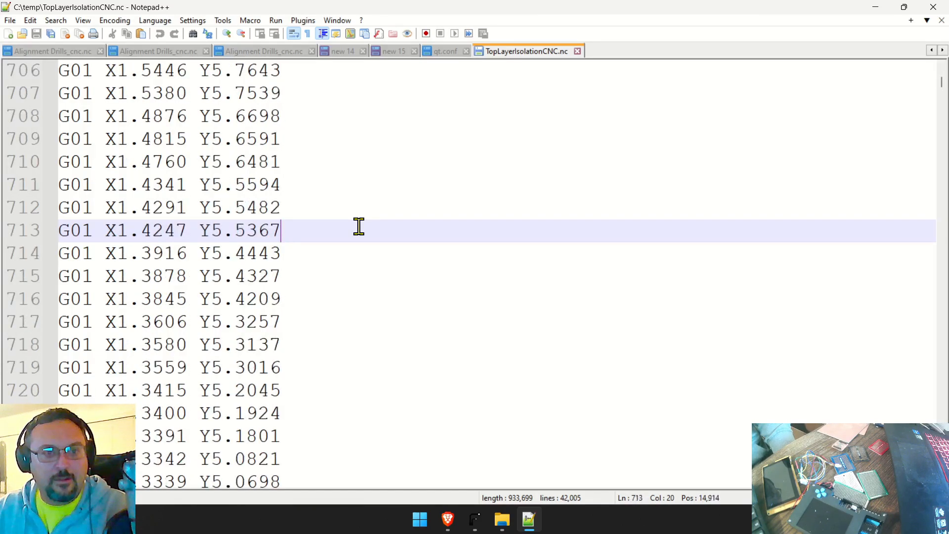
{"action": "key", "text": "Page_Up"}
{"action": "key", "text": "Page_Up"}
{"action": "key", "text": "Page_Up"}
{"action": "key", "text": "Page_Up"}
{"action": "key", "text": "Page_Up"}
{"action": "key", "text": "Page_Up"}
{"action": "key", "text": "Page_Down"}
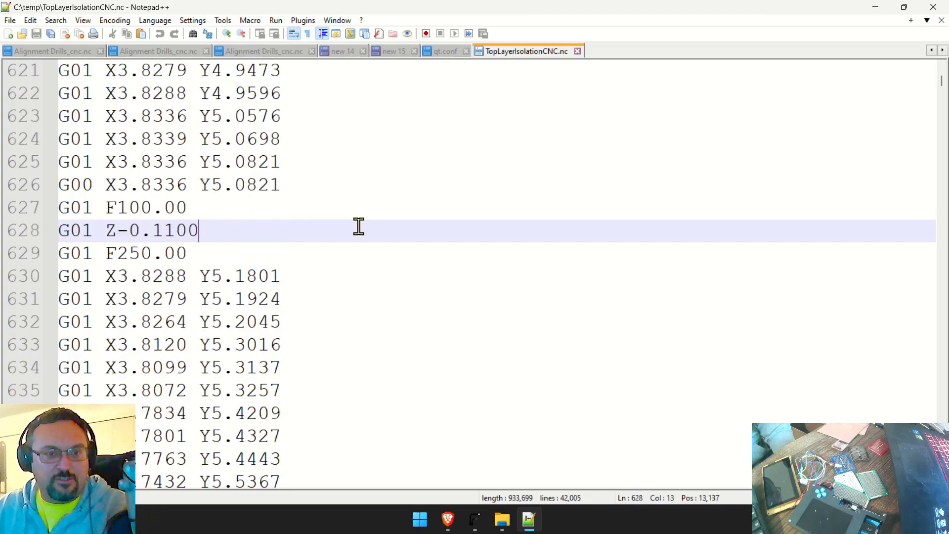
Step: Examine the transition between depth passes at lines 624 to 630, including the return to the start point, plunge feedrate, cut depth and cutting feedrate
{"action": "double_click", "coordinate": [326, 180]}
{"action": "left_click_drag", "start_coordinate": [4, 184], "coordinate": [15, 131]}
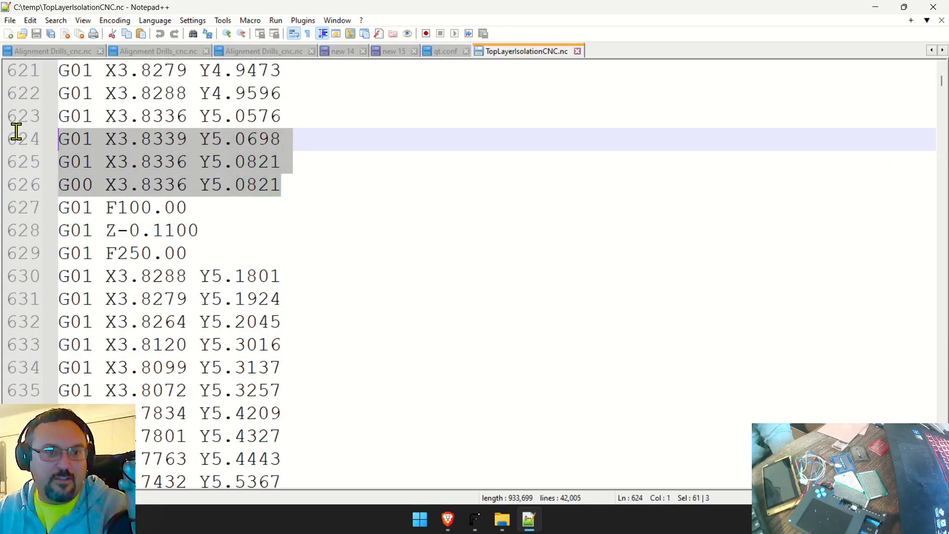
{"action": "left_click", "coordinate": [379, 201]}
{"action": "left_click_drag", "start_coordinate": [305, 157], "coordinate": [33, 139]}
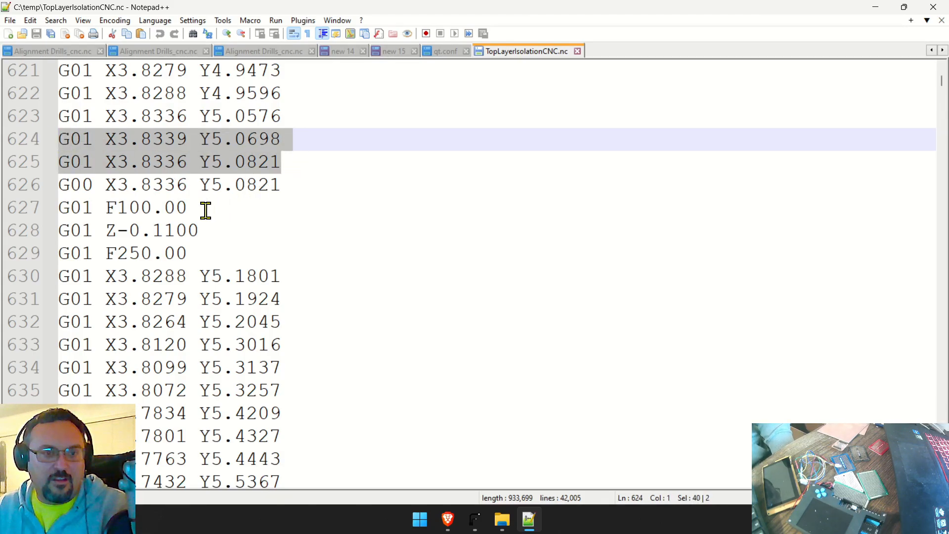
{"action": "left_click_drag", "start_coordinate": [205, 210], "coordinate": [42, 210]}
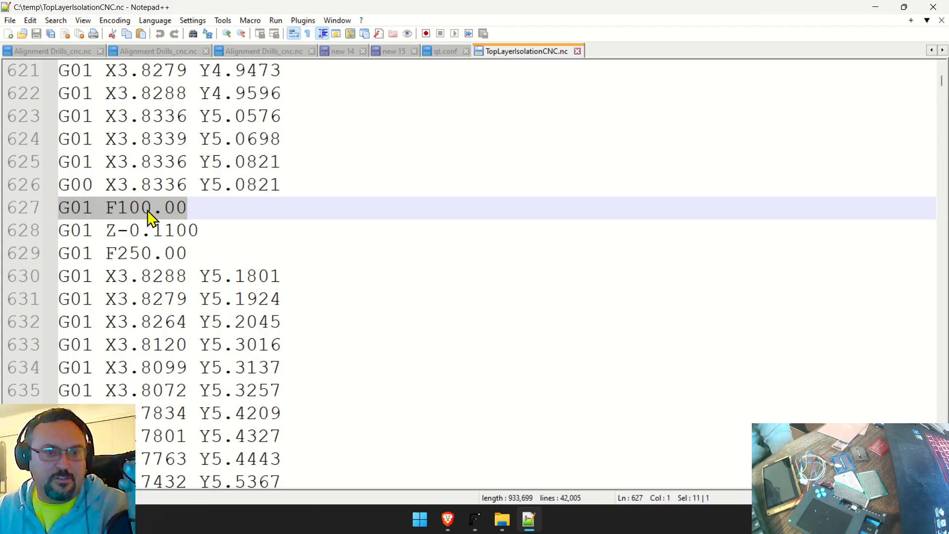
{"action": "left_click", "coordinate": [216, 237]}
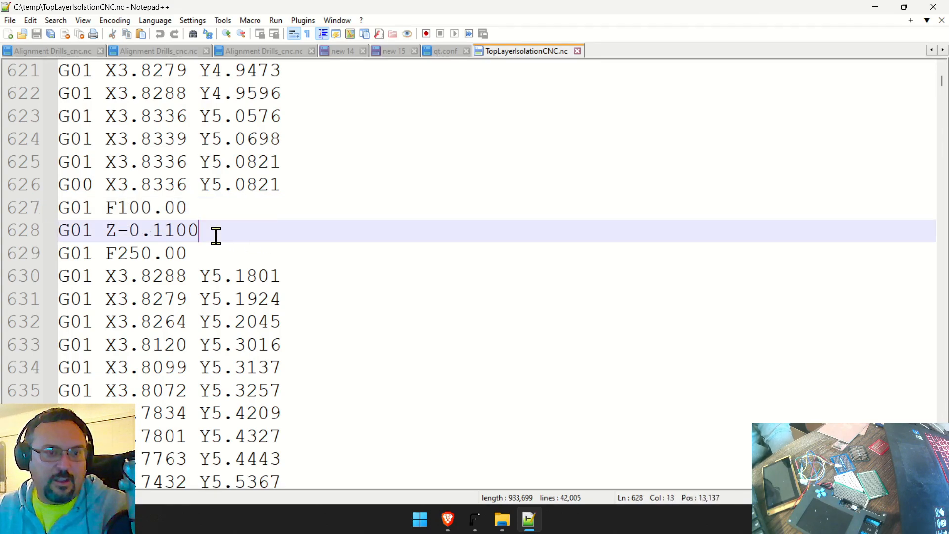
{"action": "left_click", "coordinate": [200, 255]}
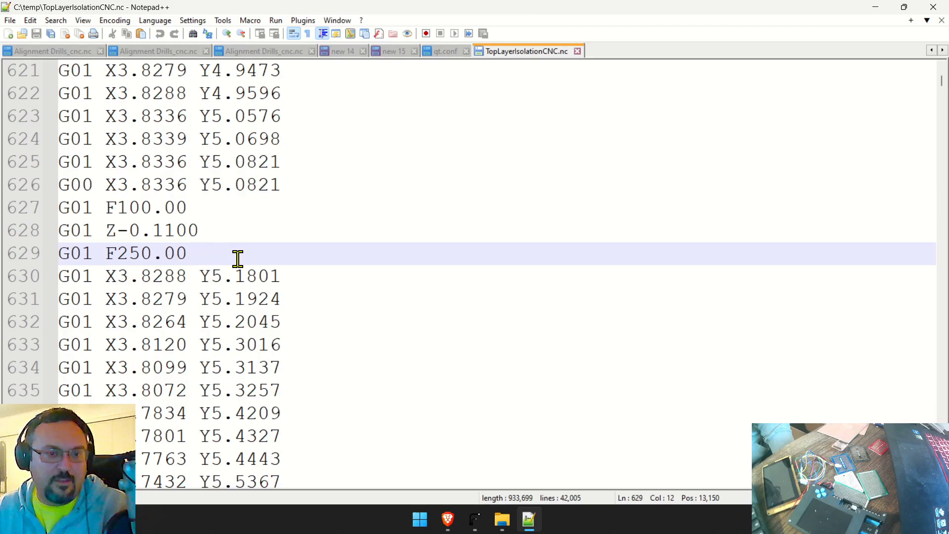
{"action": "left_click_drag", "start_coordinate": [222, 210], "coordinate": [149, 207]}
{"action": "left_click", "coordinate": [60, 211]}
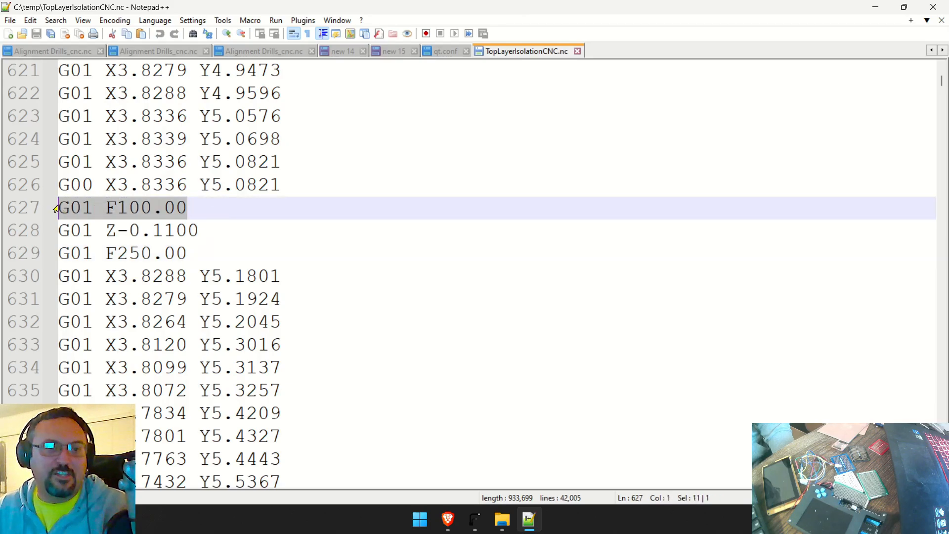
{"action": "left_click", "coordinate": [240, 234]}
{"action": "left_click_drag", "start_coordinate": [242, 235], "coordinate": [57, 229]}
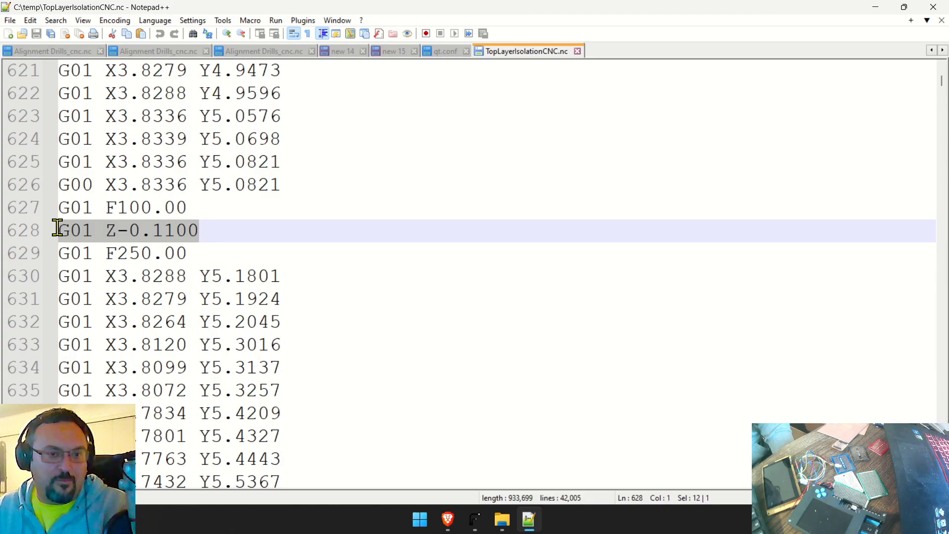
{"action": "left_click", "coordinate": [219, 276]}
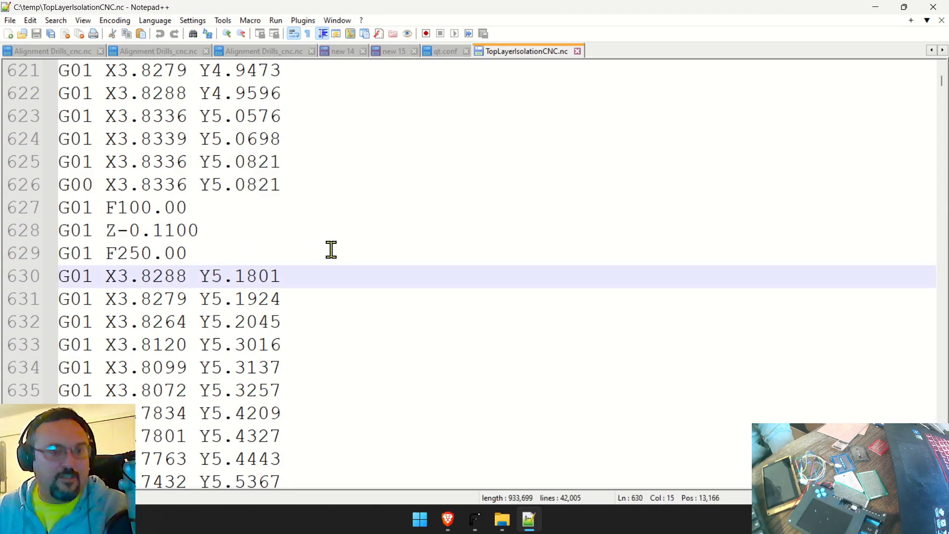
Step: Examine the closing commands at the end of TopLayerIsolationCNC.nc, including the spindle stop and the final Z retracts
{"action": "scroll", "coordinate": [331, 249], "scroll_direction": "down", "scroll_amount": 5}
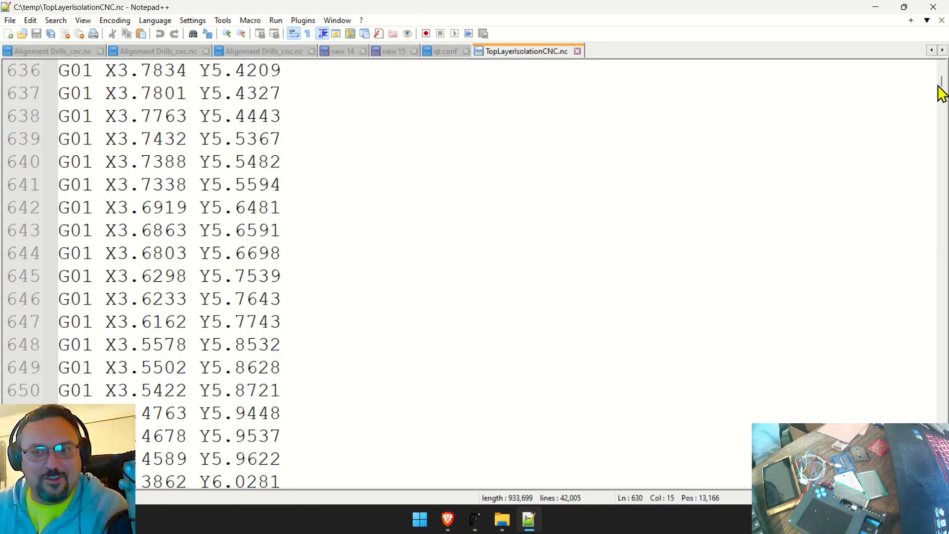
{"action": "left_click_drag", "start_coordinate": [942, 84], "coordinate": [923, 483]}
{"action": "scroll", "coordinate": [836, 418], "scroll_direction": "down", "scroll_amount": 8}
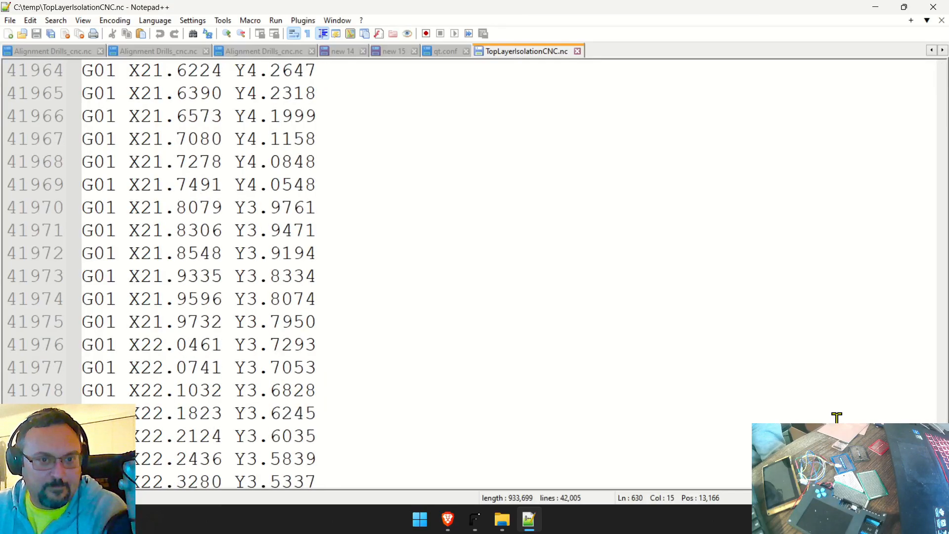
{"action": "scroll", "coordinate": [836, 418], "scroll_direction": "down", "scroll_amount": 13}
{"action": "scroll", "coordinate": [688, 295], "scroll_direction": "up", "scroll_amount": 4}
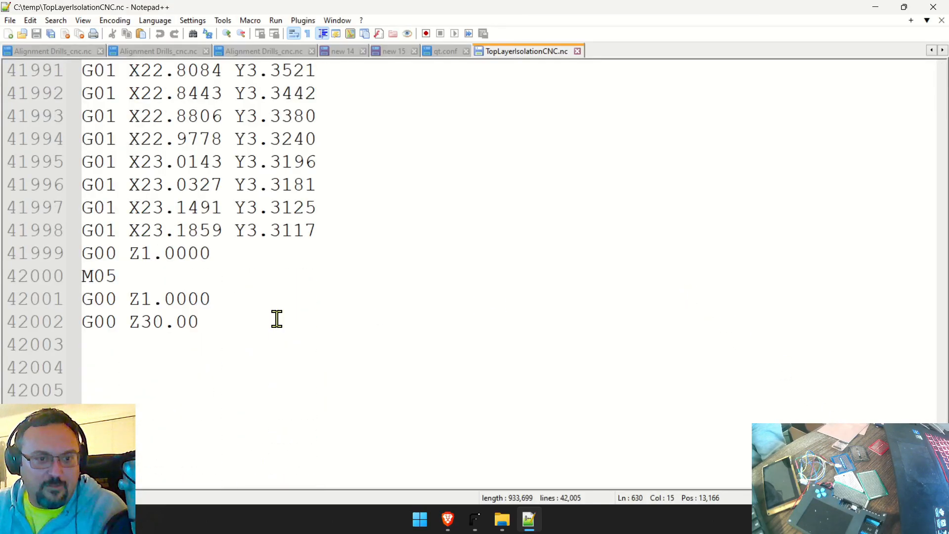
{"action": "left_click_drag", "start_coordinate": [220, 322], "coordinate": [66, 301]}
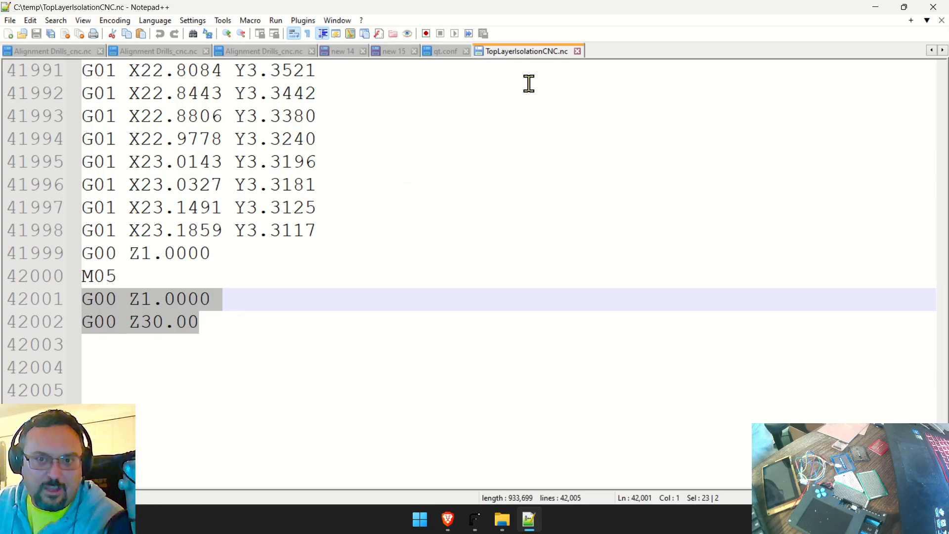
Step: Close TopLayerIsolationCNC.nc and minimize Notepad++ to return to the G-code export dialog in FlatCAM
{"action": "middle_click", "coordinate": [536, 56]}
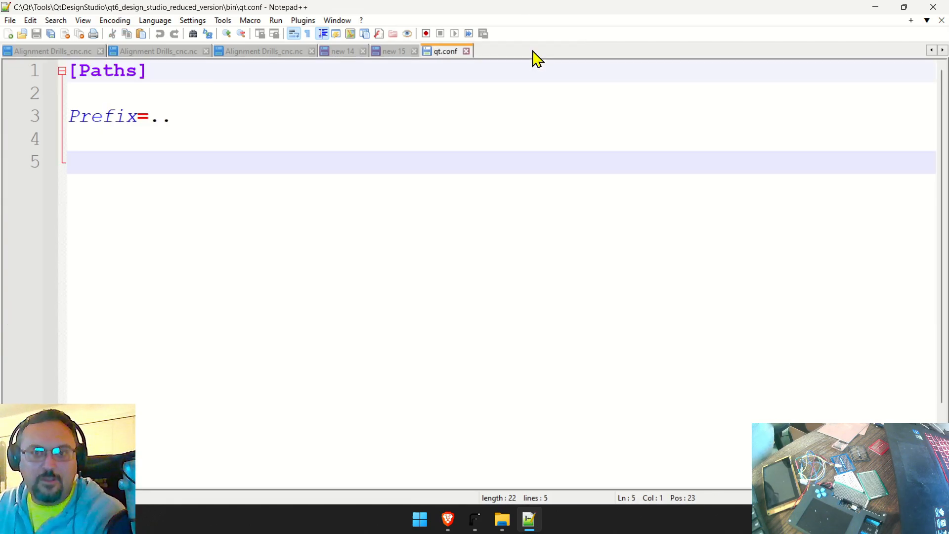
{"action": "left_click", "coordinate": [875, 7]}
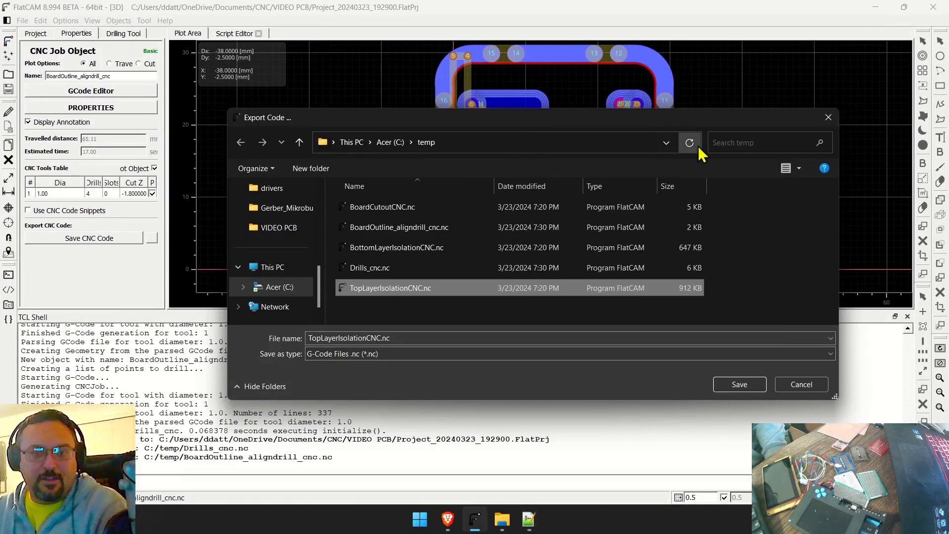